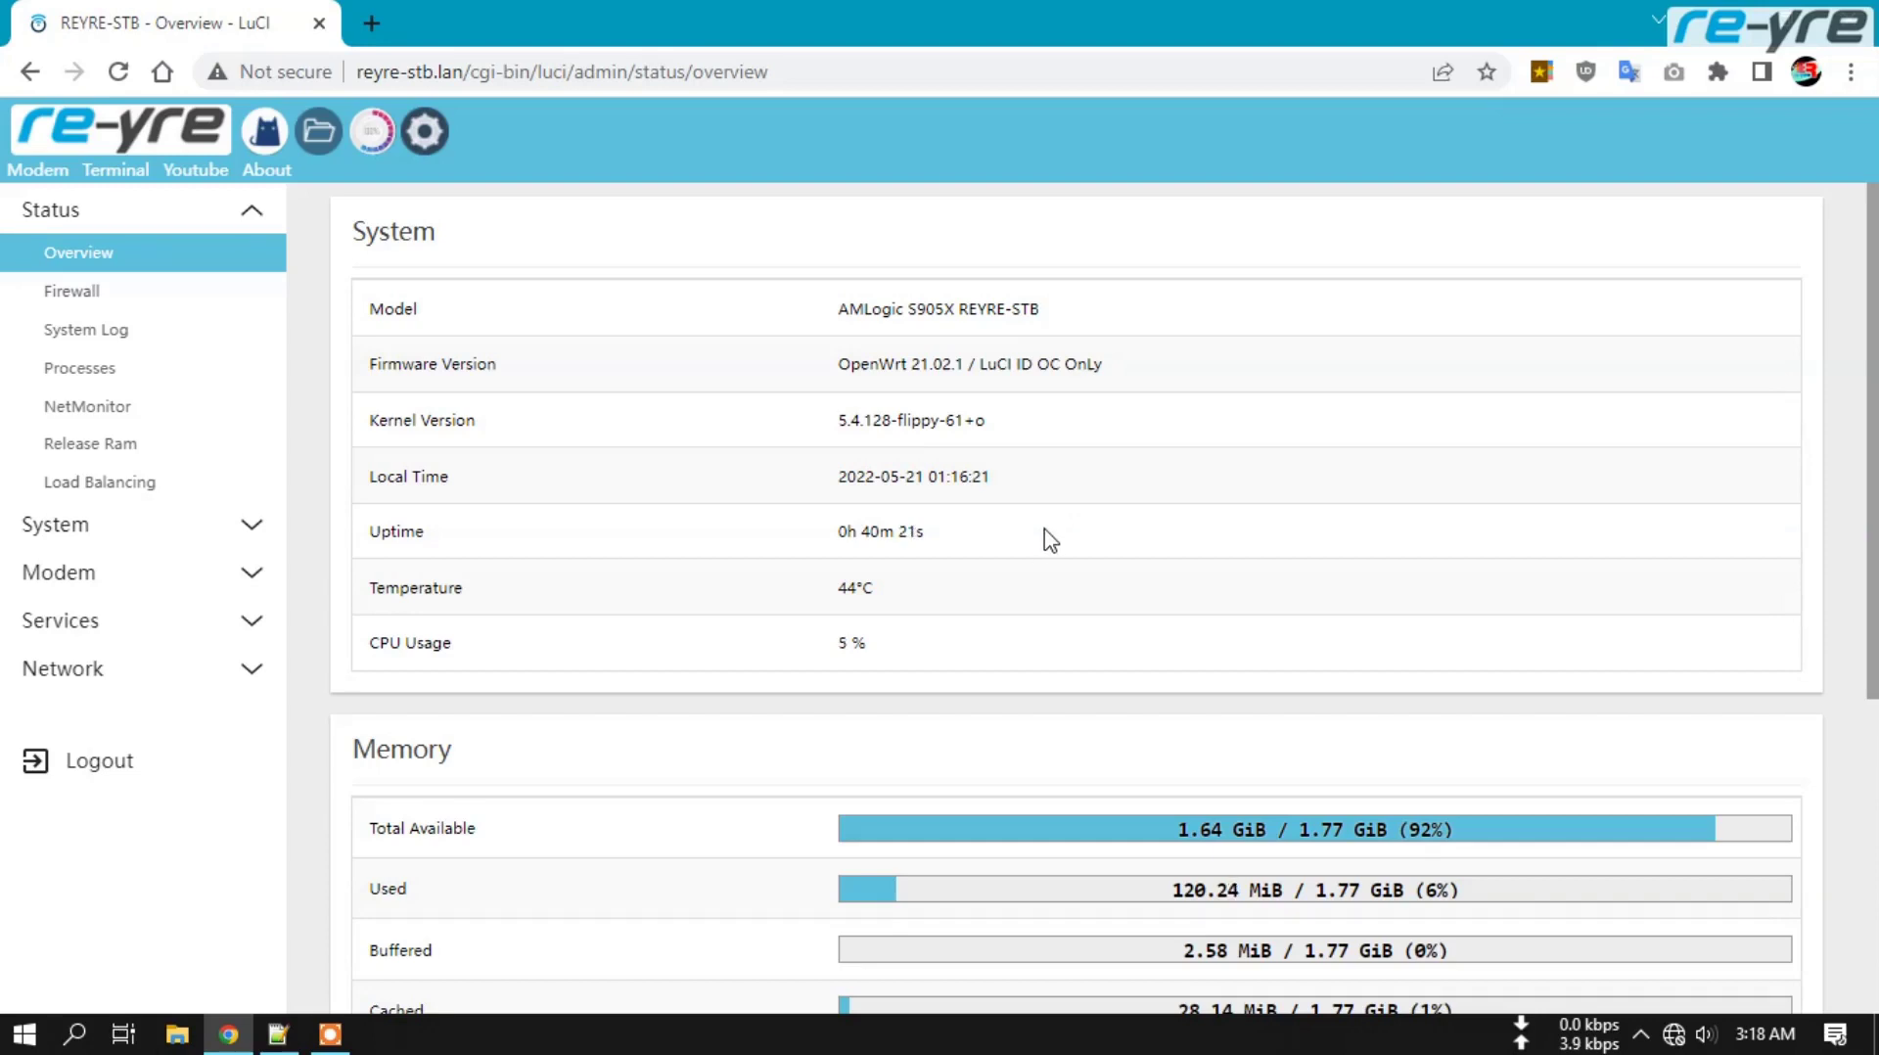
# - Show the router's network interfaces, and open the Windows Network Connections window through the network settings' adapter options
pyautogui.click(423, 133)
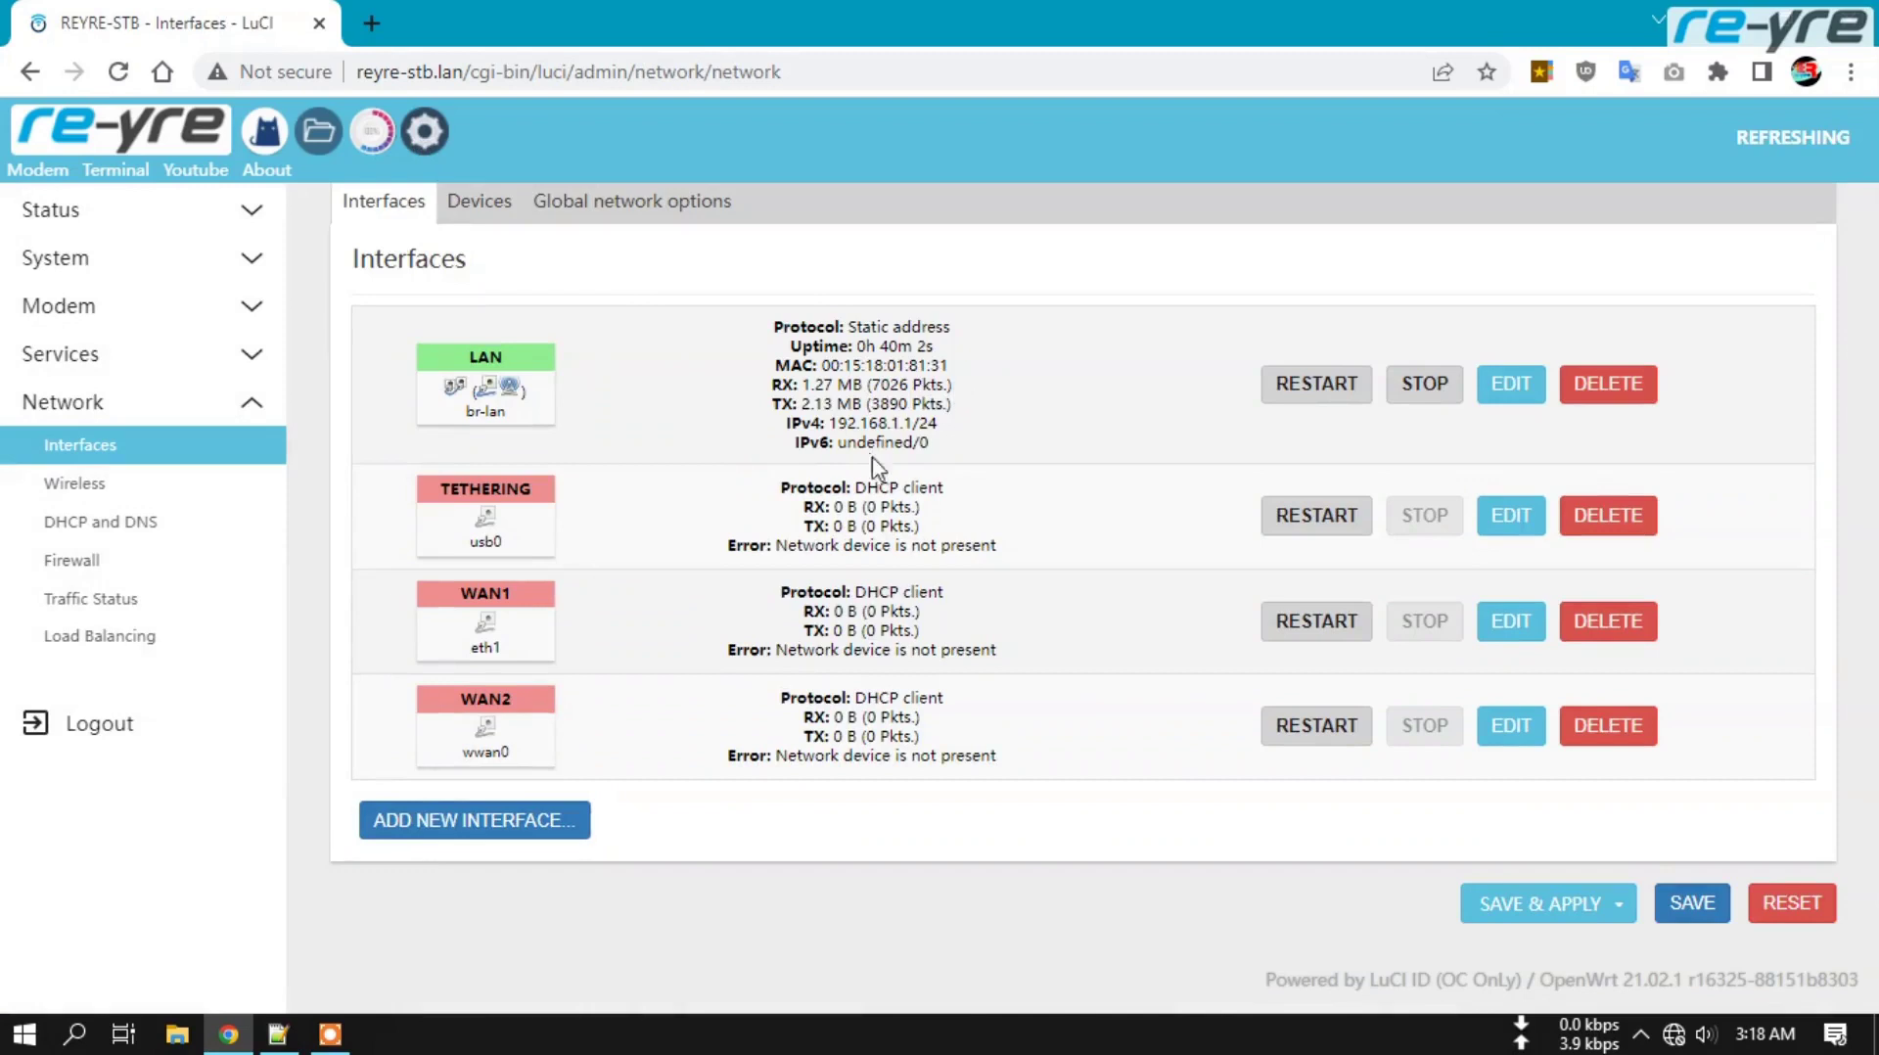
pyautogui.click(1673, 1037)
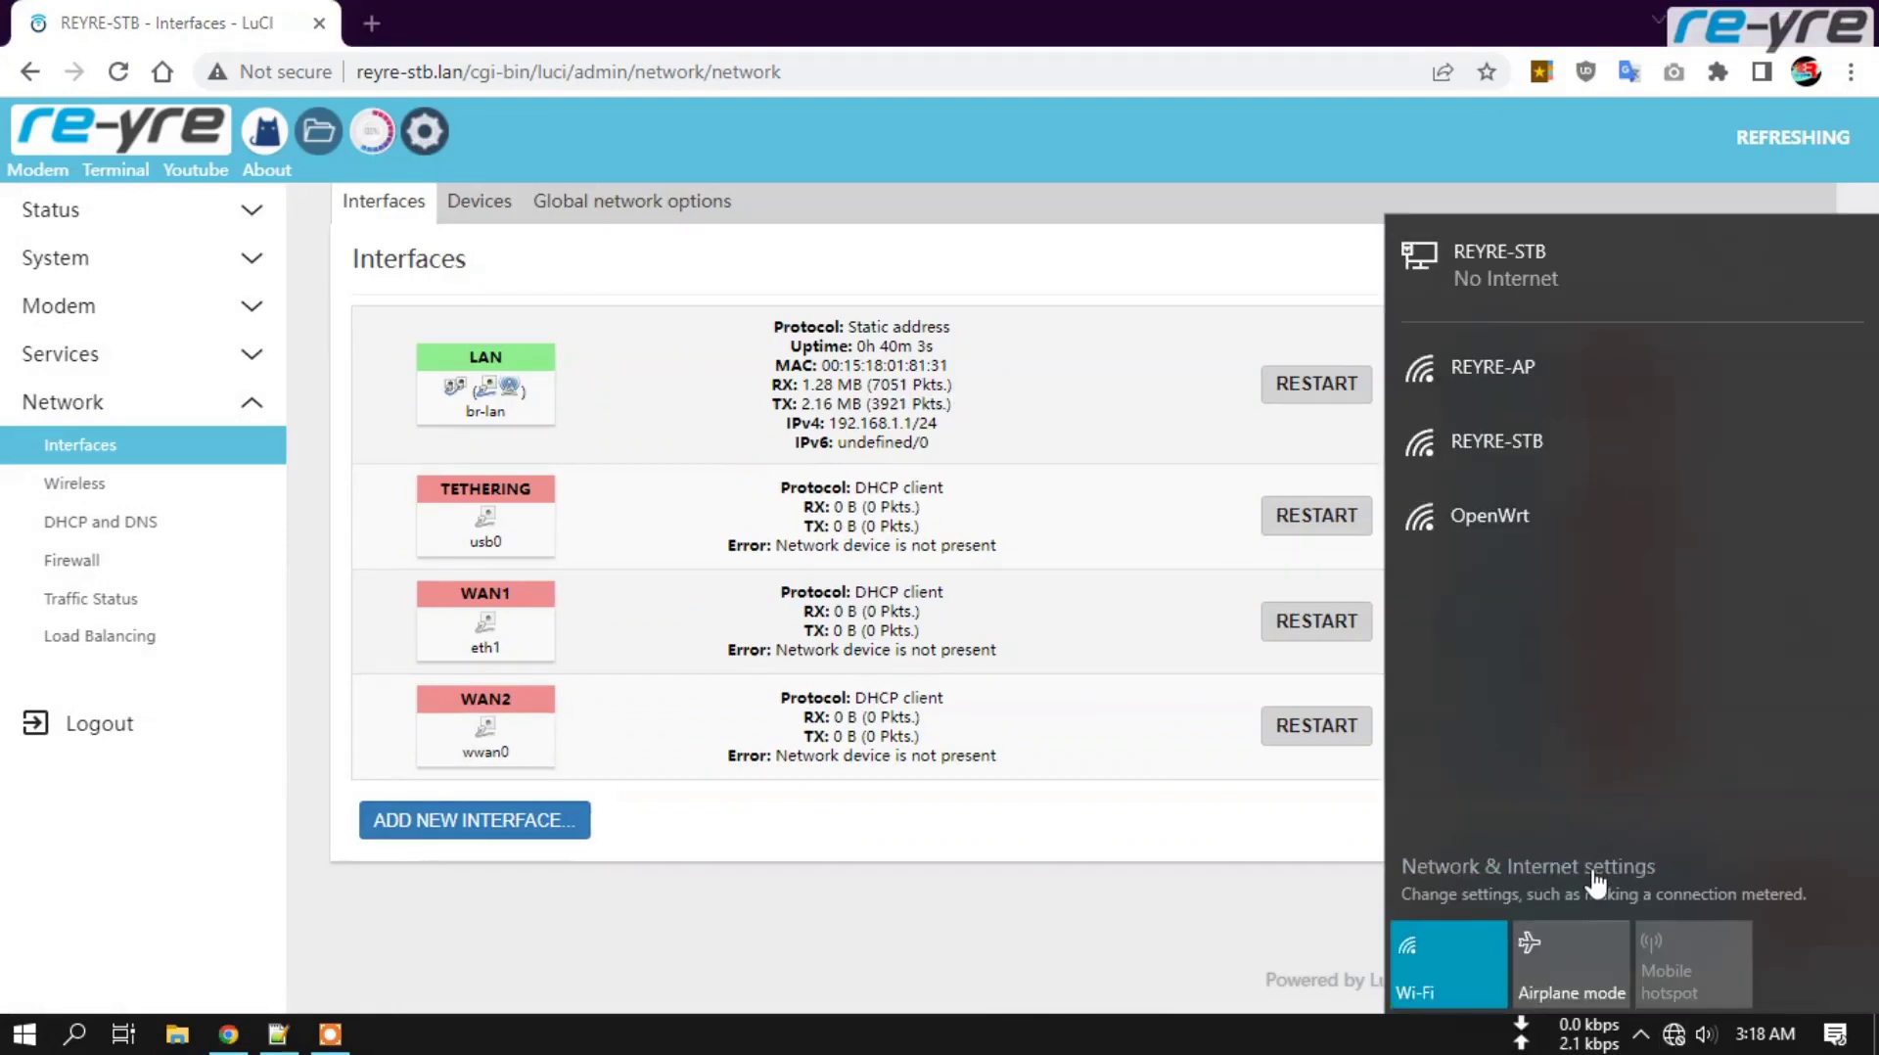
pyautogui.press('Escape')
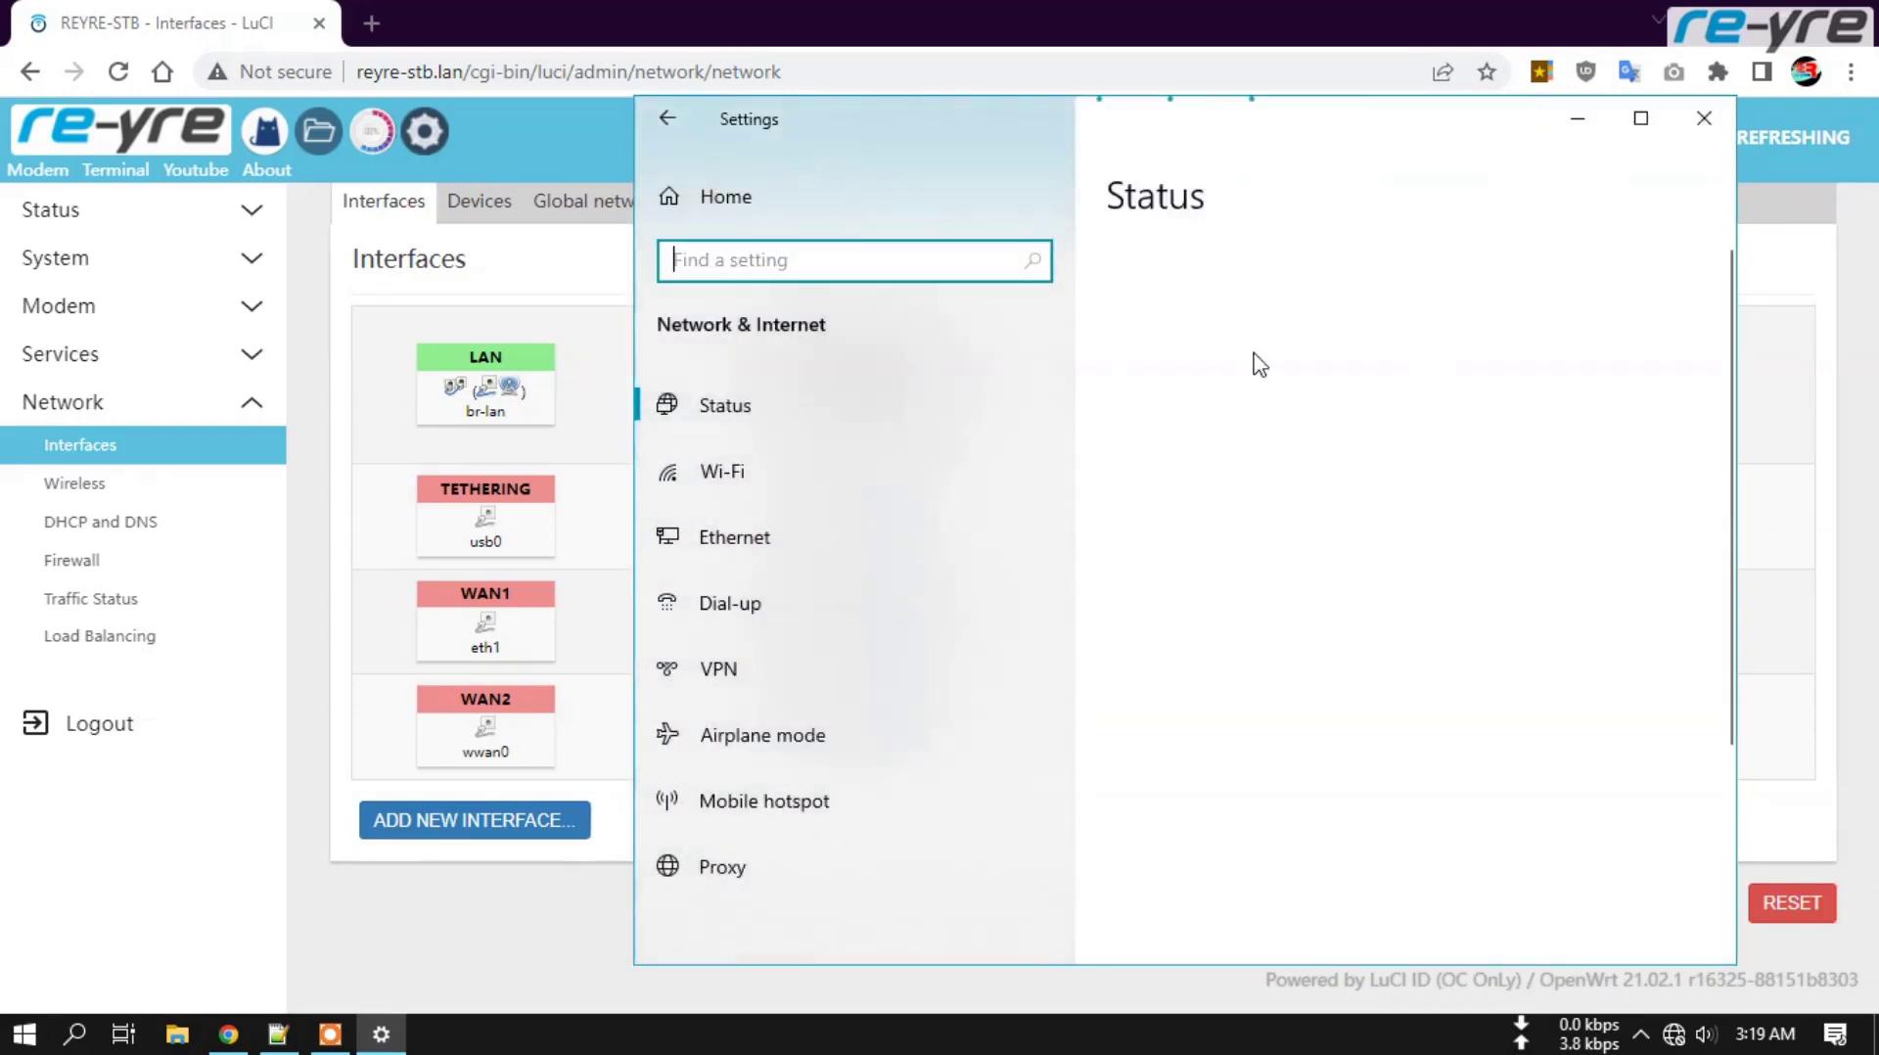
pyautogui.scroll(-3, 1340, 791)
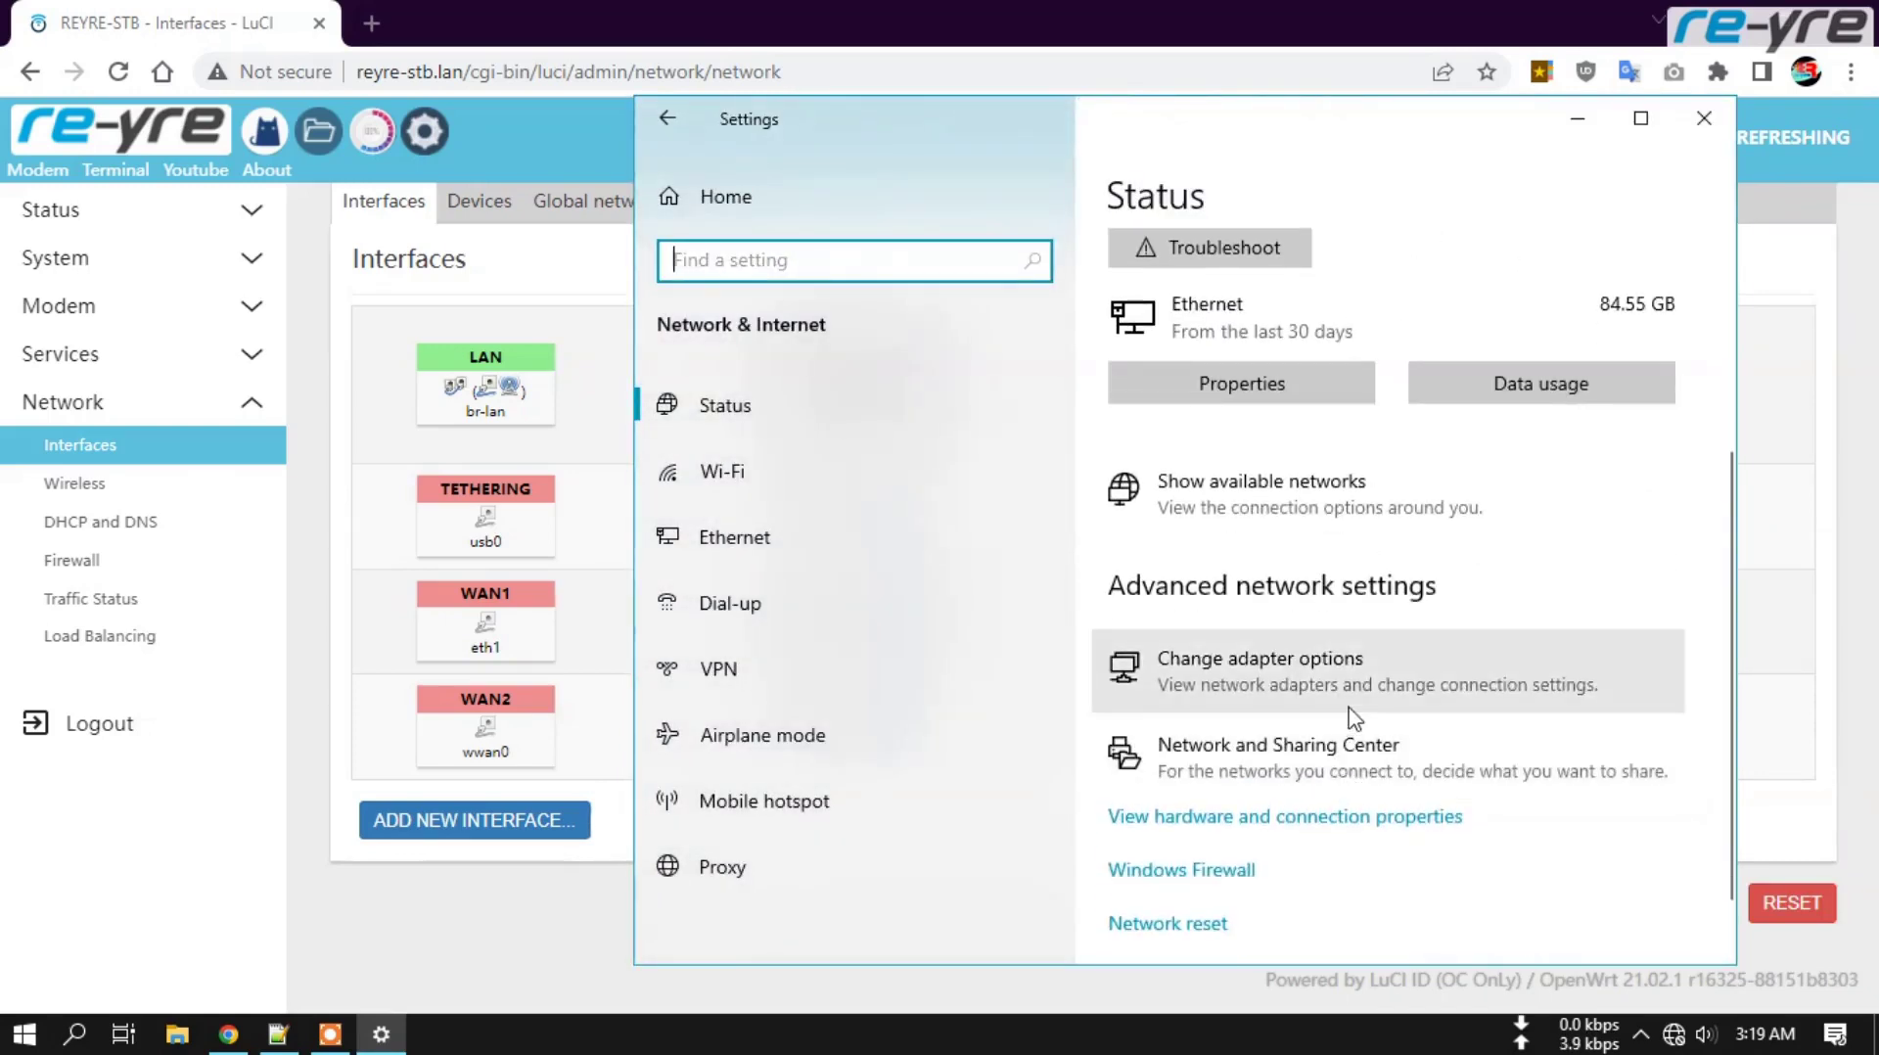
pyautogui.click(1348, 697)
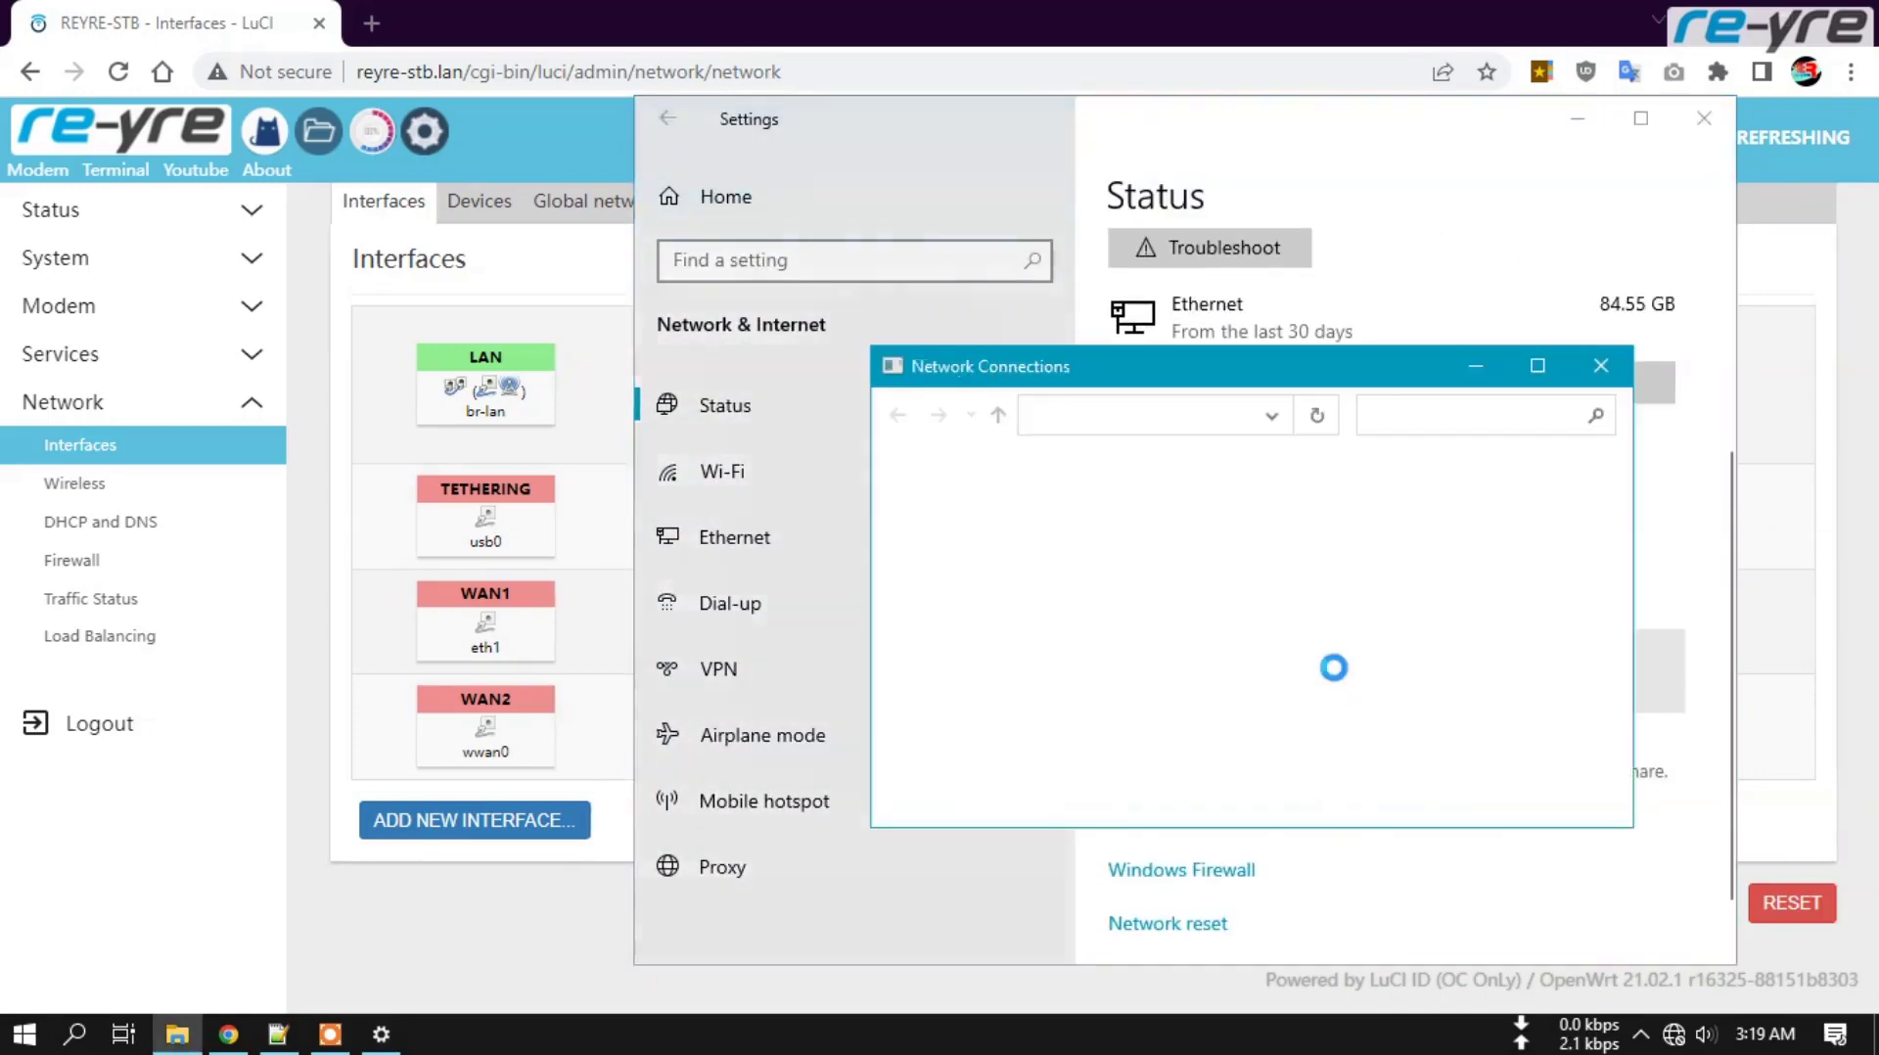
pyautogui.click(1703, 118)
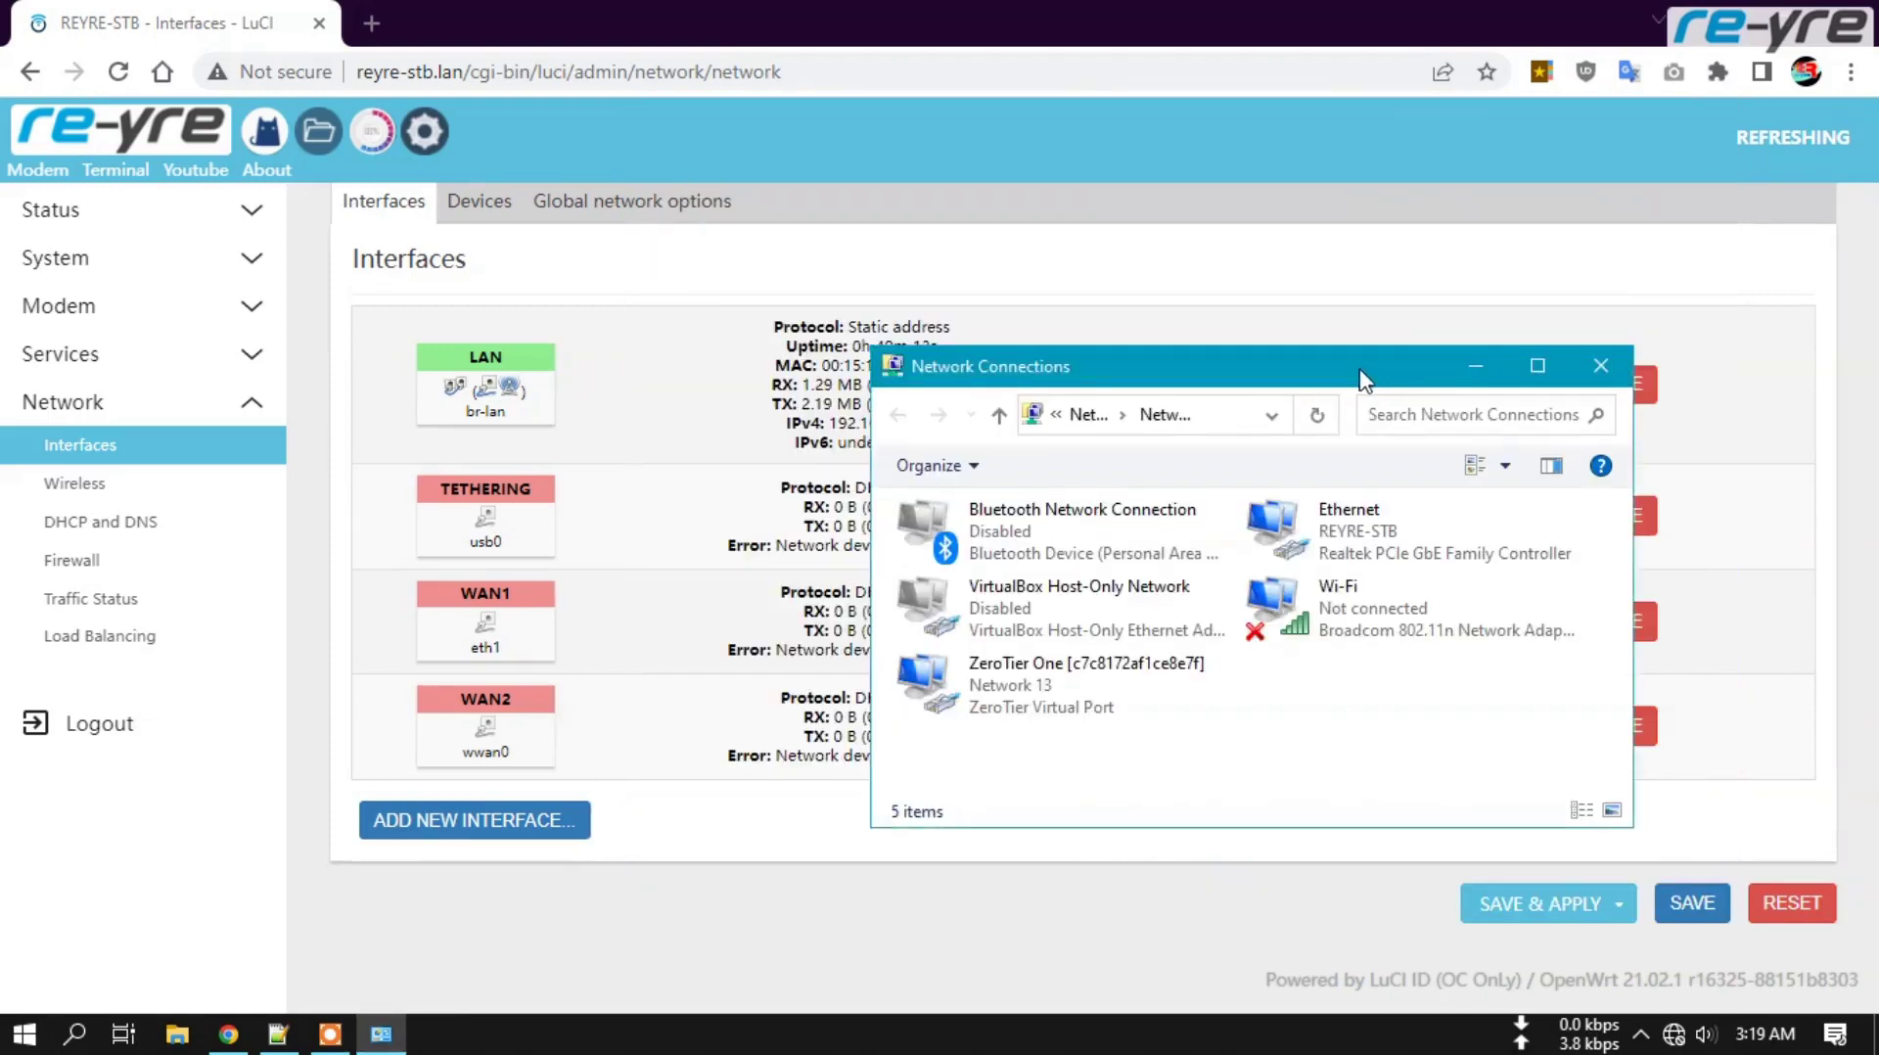
pyautogui.moveTo(1363, 374); pyautogui.dragTo(1216, 304)
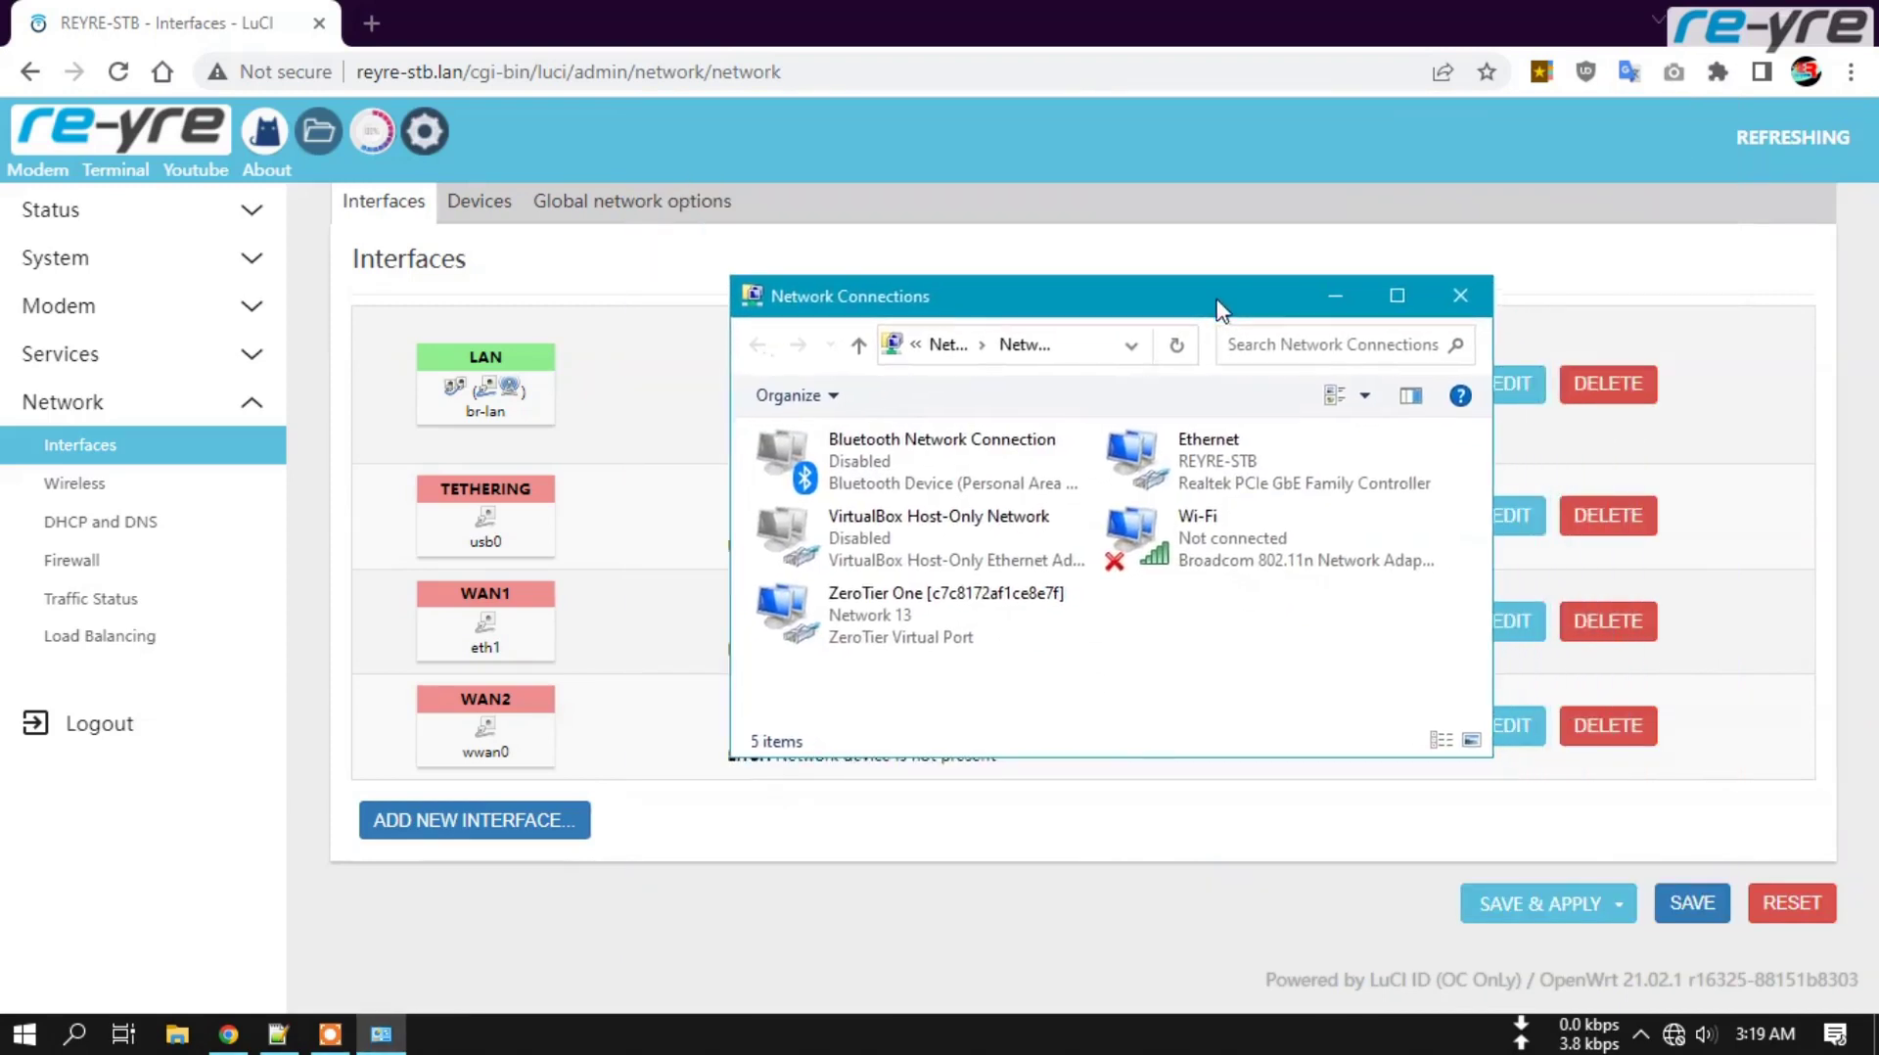
# - Check the Ethernet adapter's connection details, including its IPv4 address and default gateway, and return to the router page
pyautogui.rightClick(1214, 459)
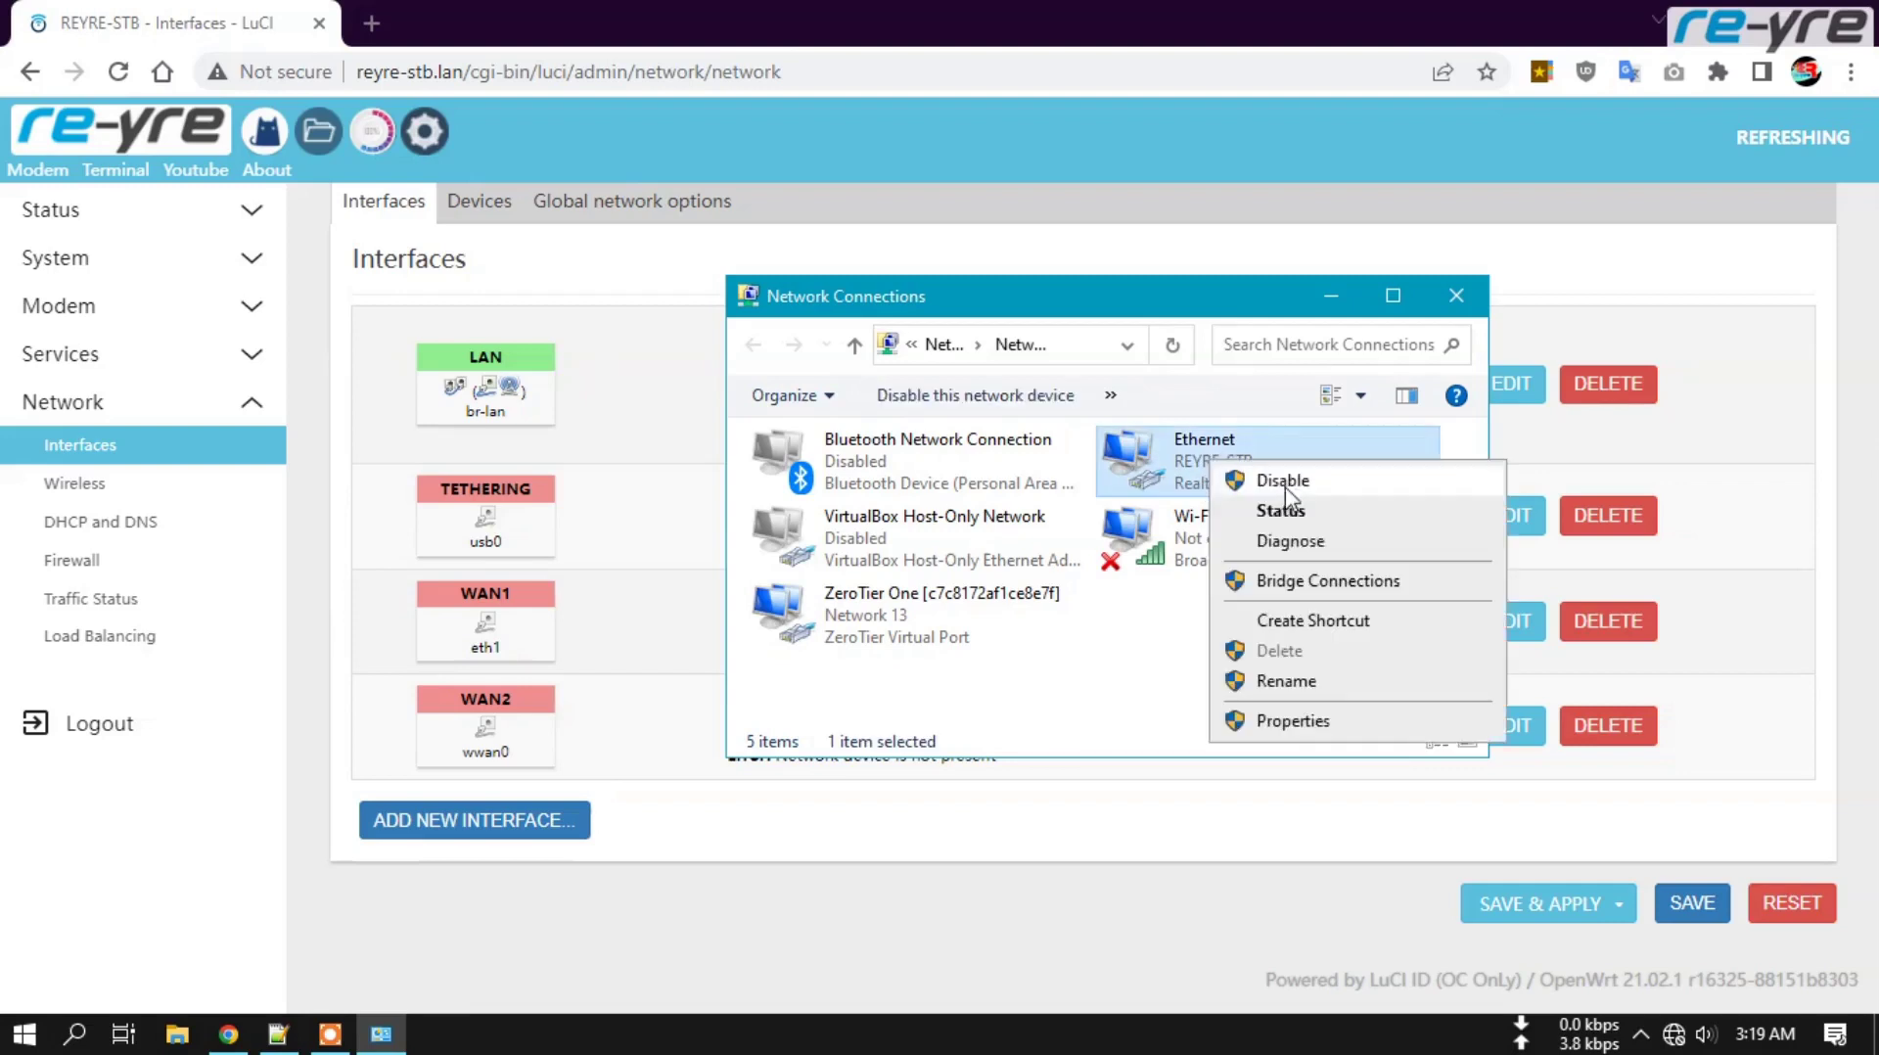
pyautogui.click(1294, 515)
pyautogui.click(779, 496)
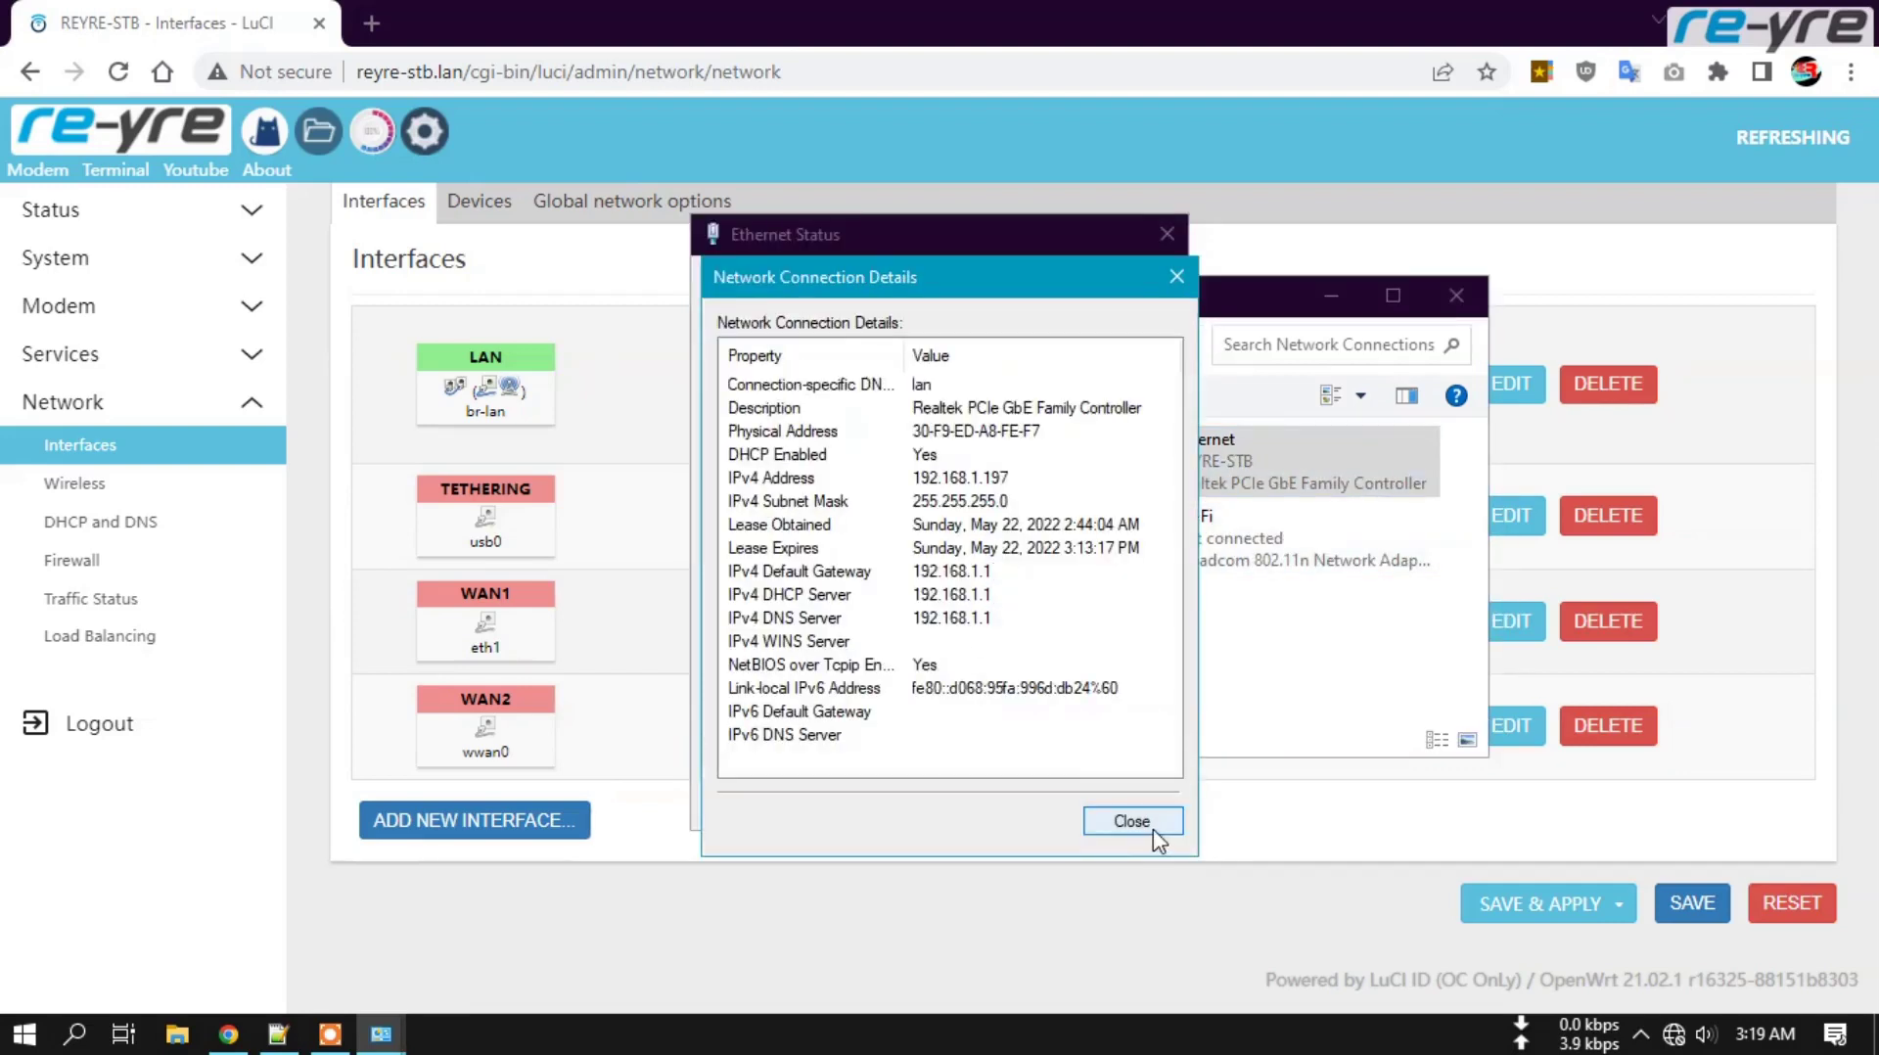
pyautogui.click(1153, 829)
pyautogui.click(1125, 805)
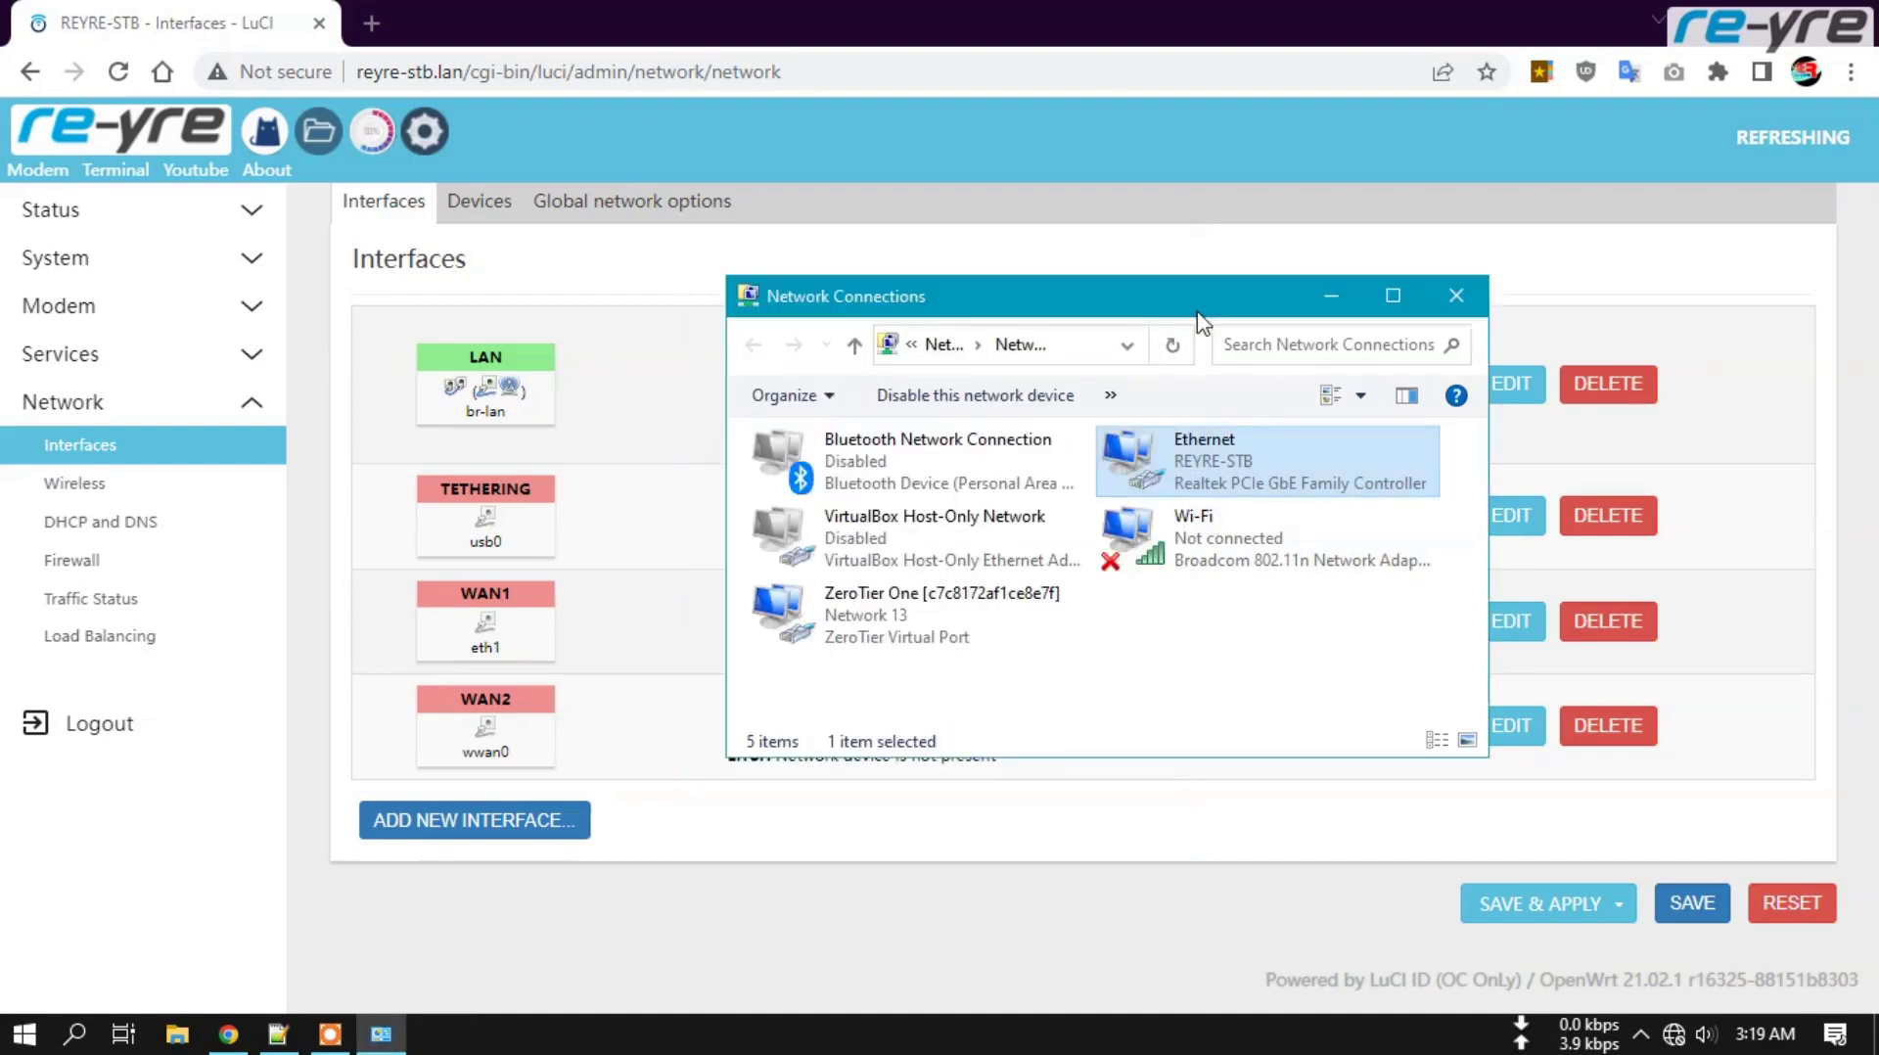
pyautogui.moveTo(1197, 326); pyautogui.dragTo(1143, 559)
pyautogui.click(1022, 262)
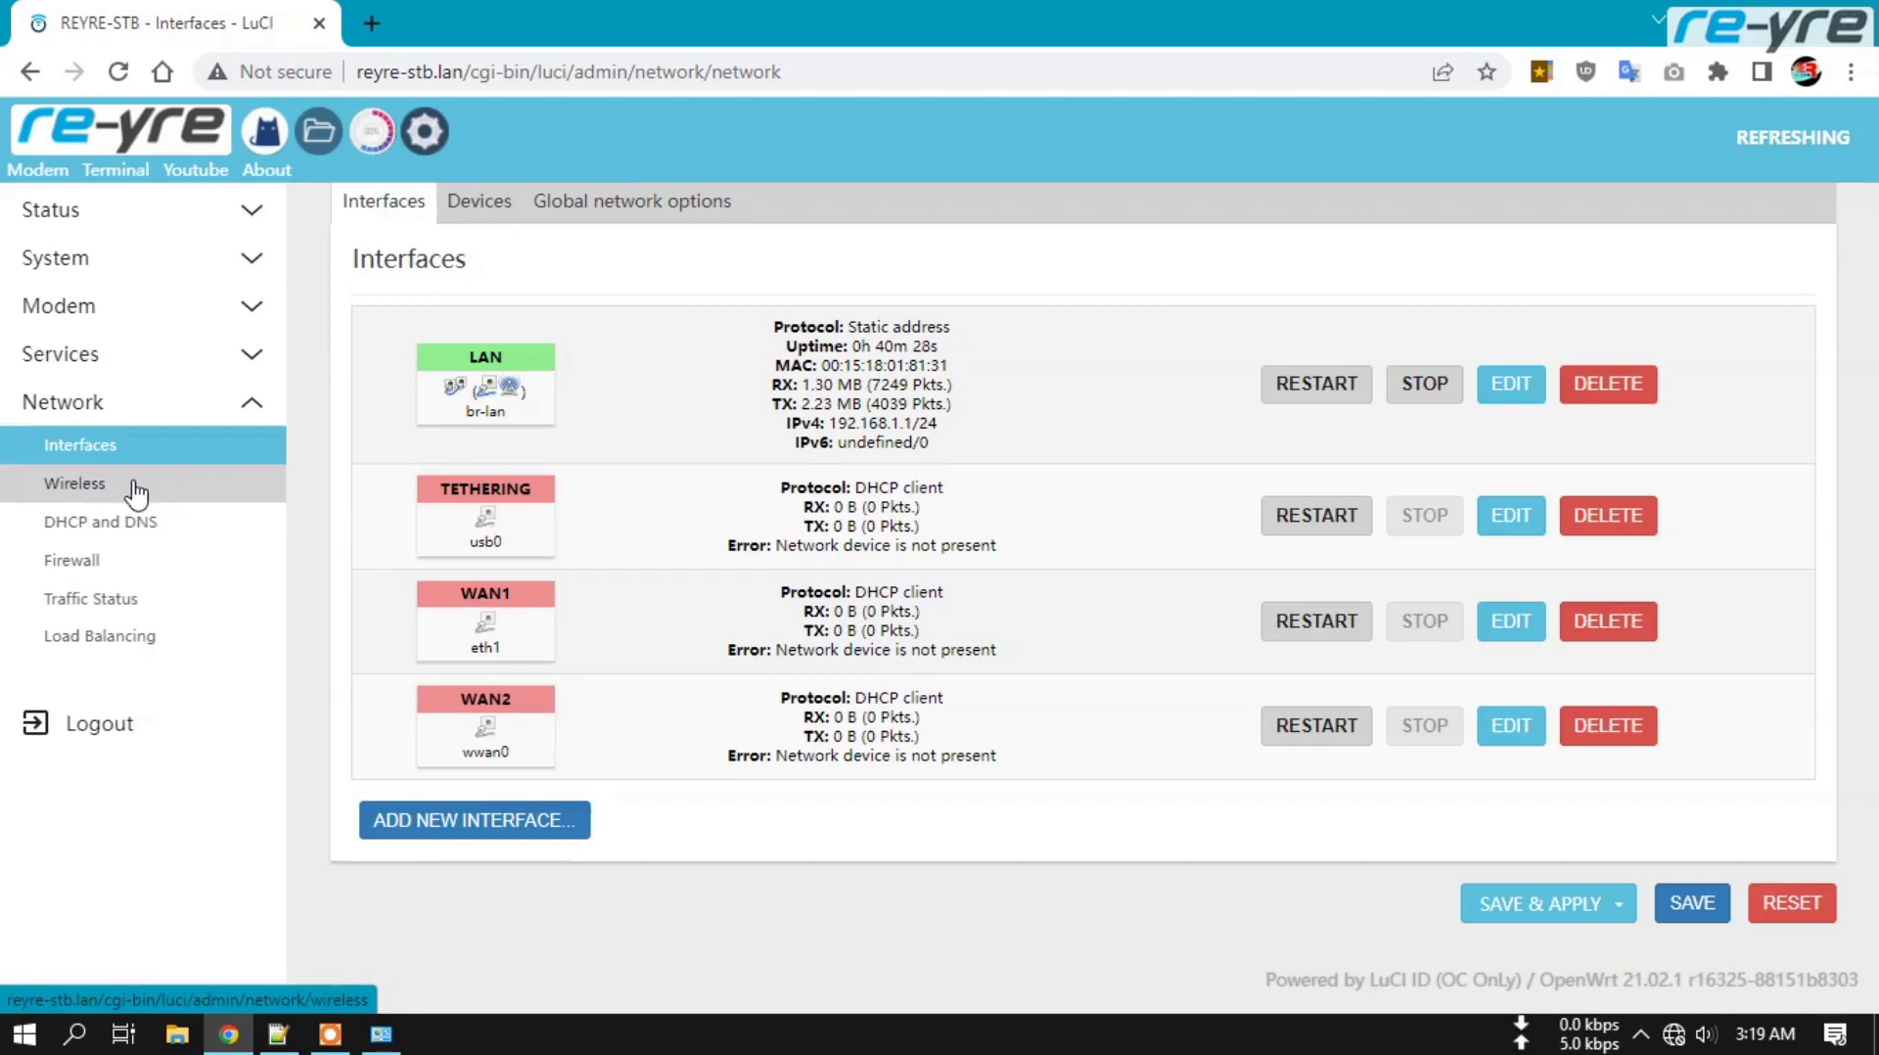
# - Open the router's Wireless overview and check the SSID of the radio0 access point
pyautogui.click(59, 130)
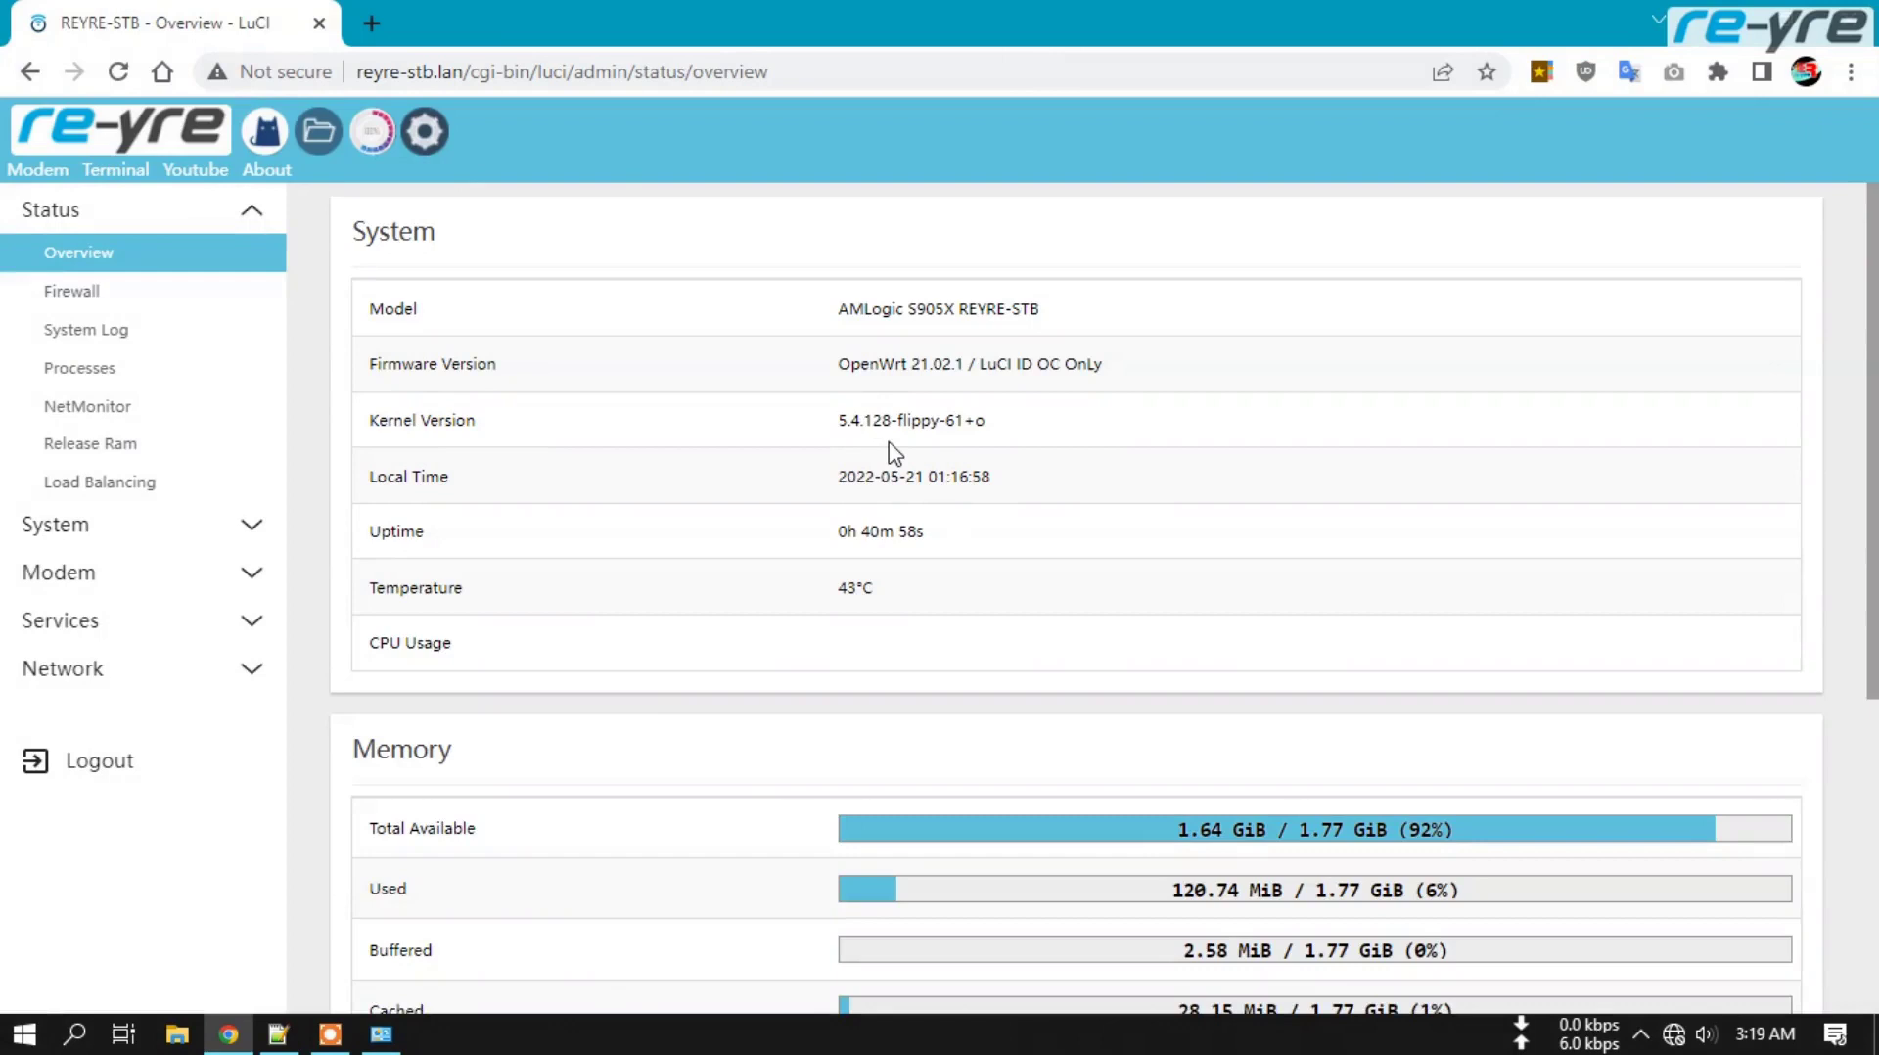
pyautogui.click(195, 680)
pyautogui.click(85, 489)
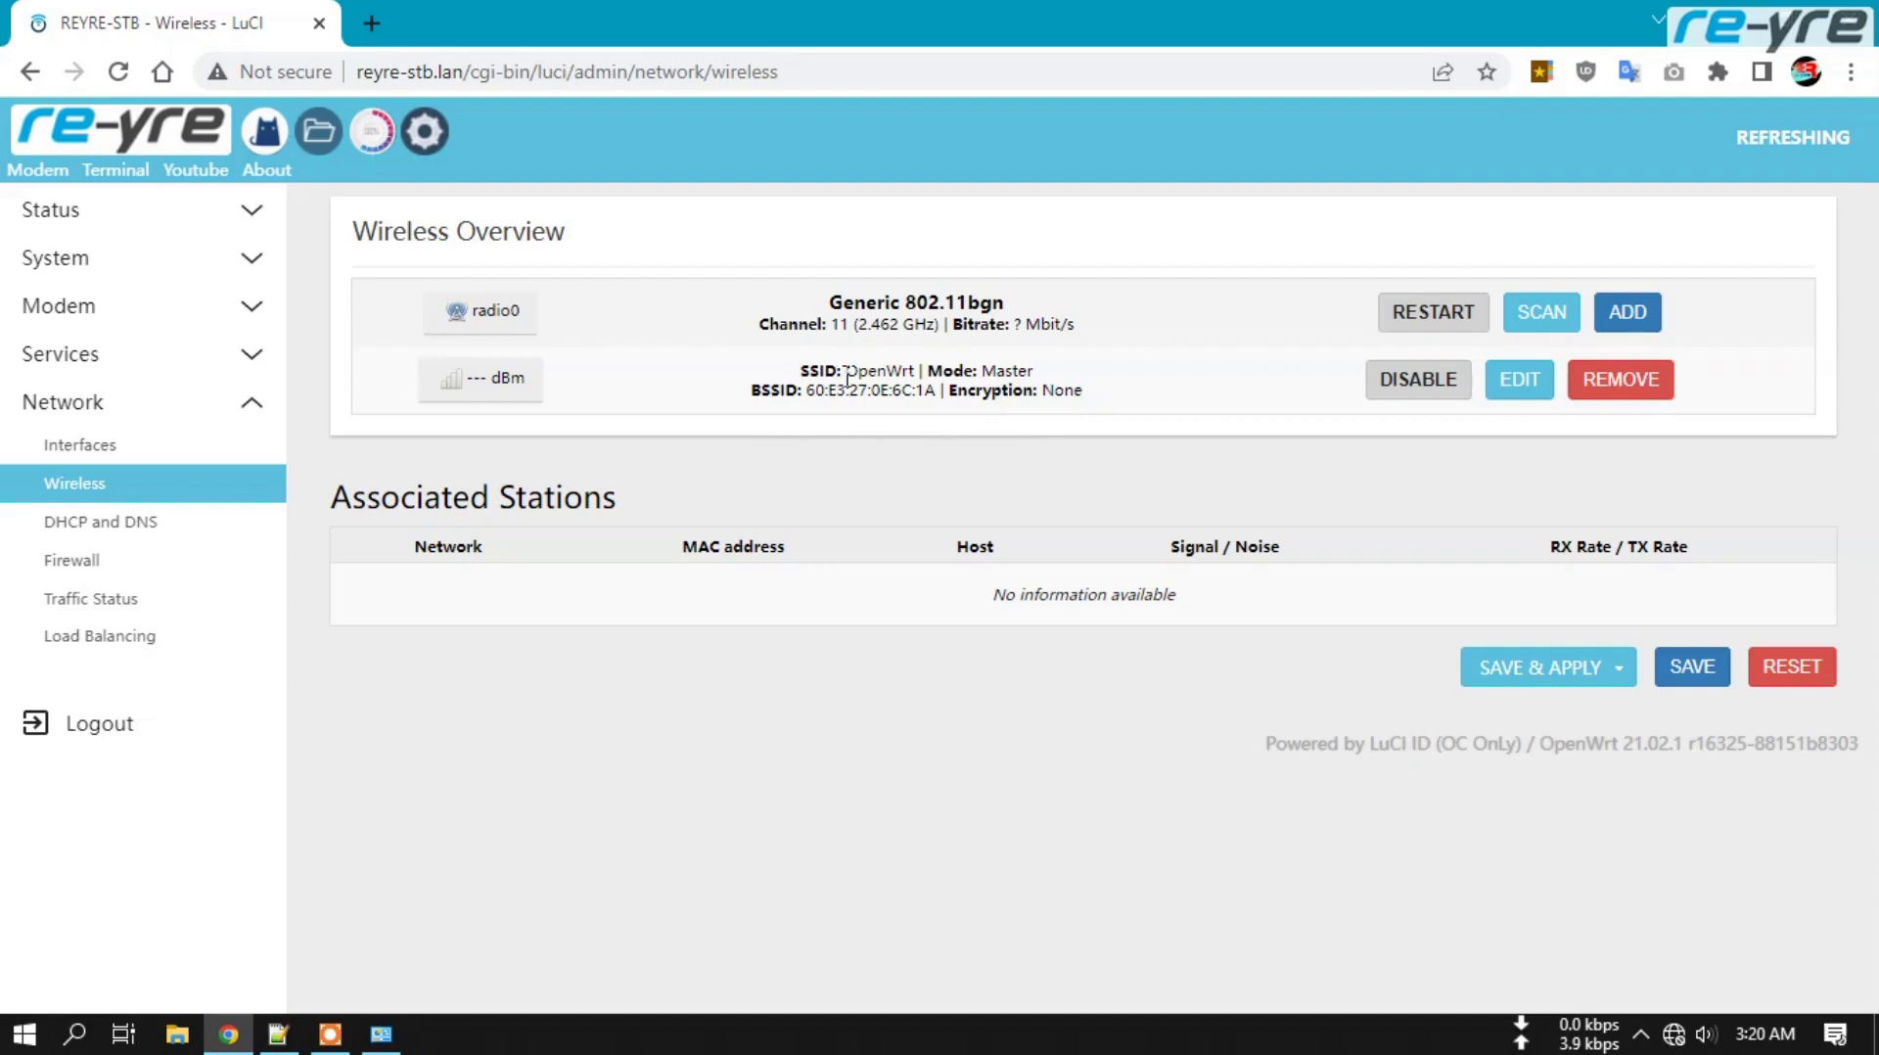
pyautogui.moveTo(848, 377); pyautogui.dragTo(918, 372)
pyautogui.click(954, 468)
# - Connect the computer to the open Wi-Fi network OpenWrt
pyautogui.click(1675, 1034)
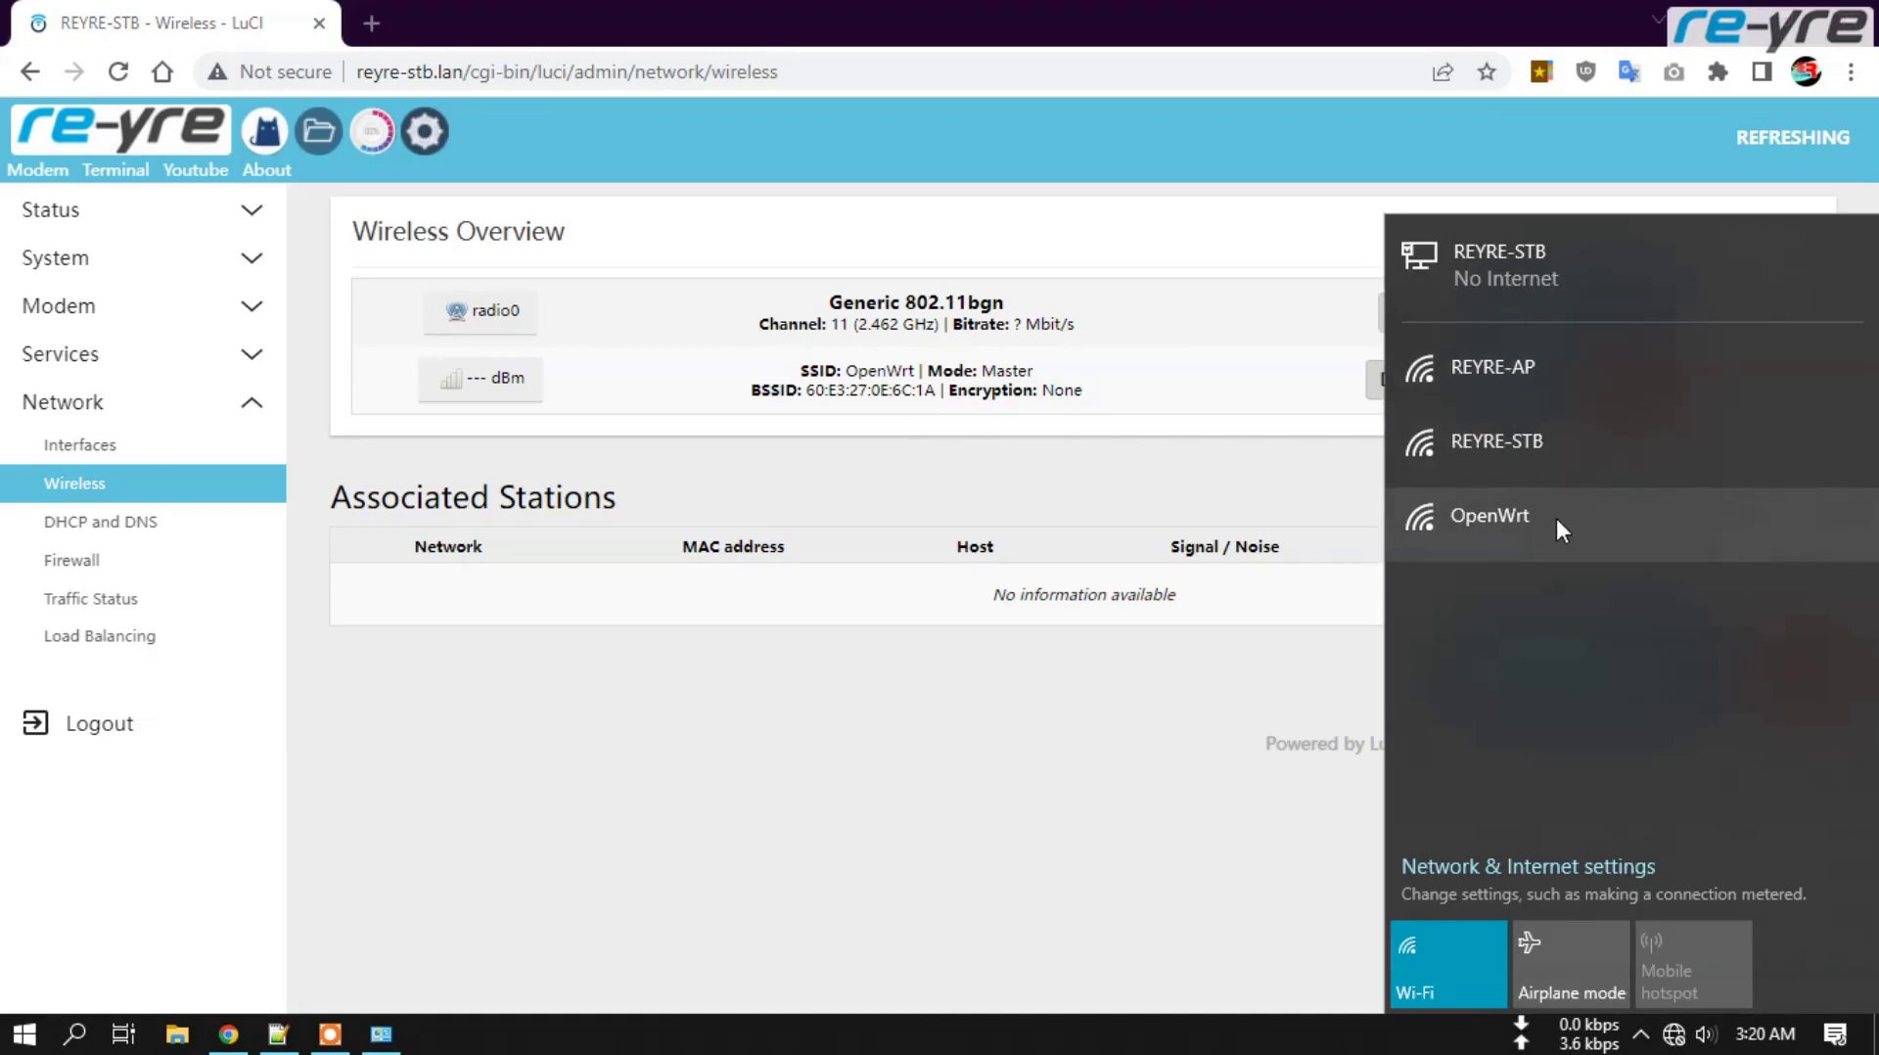
pyautogui.click(1556, 520)
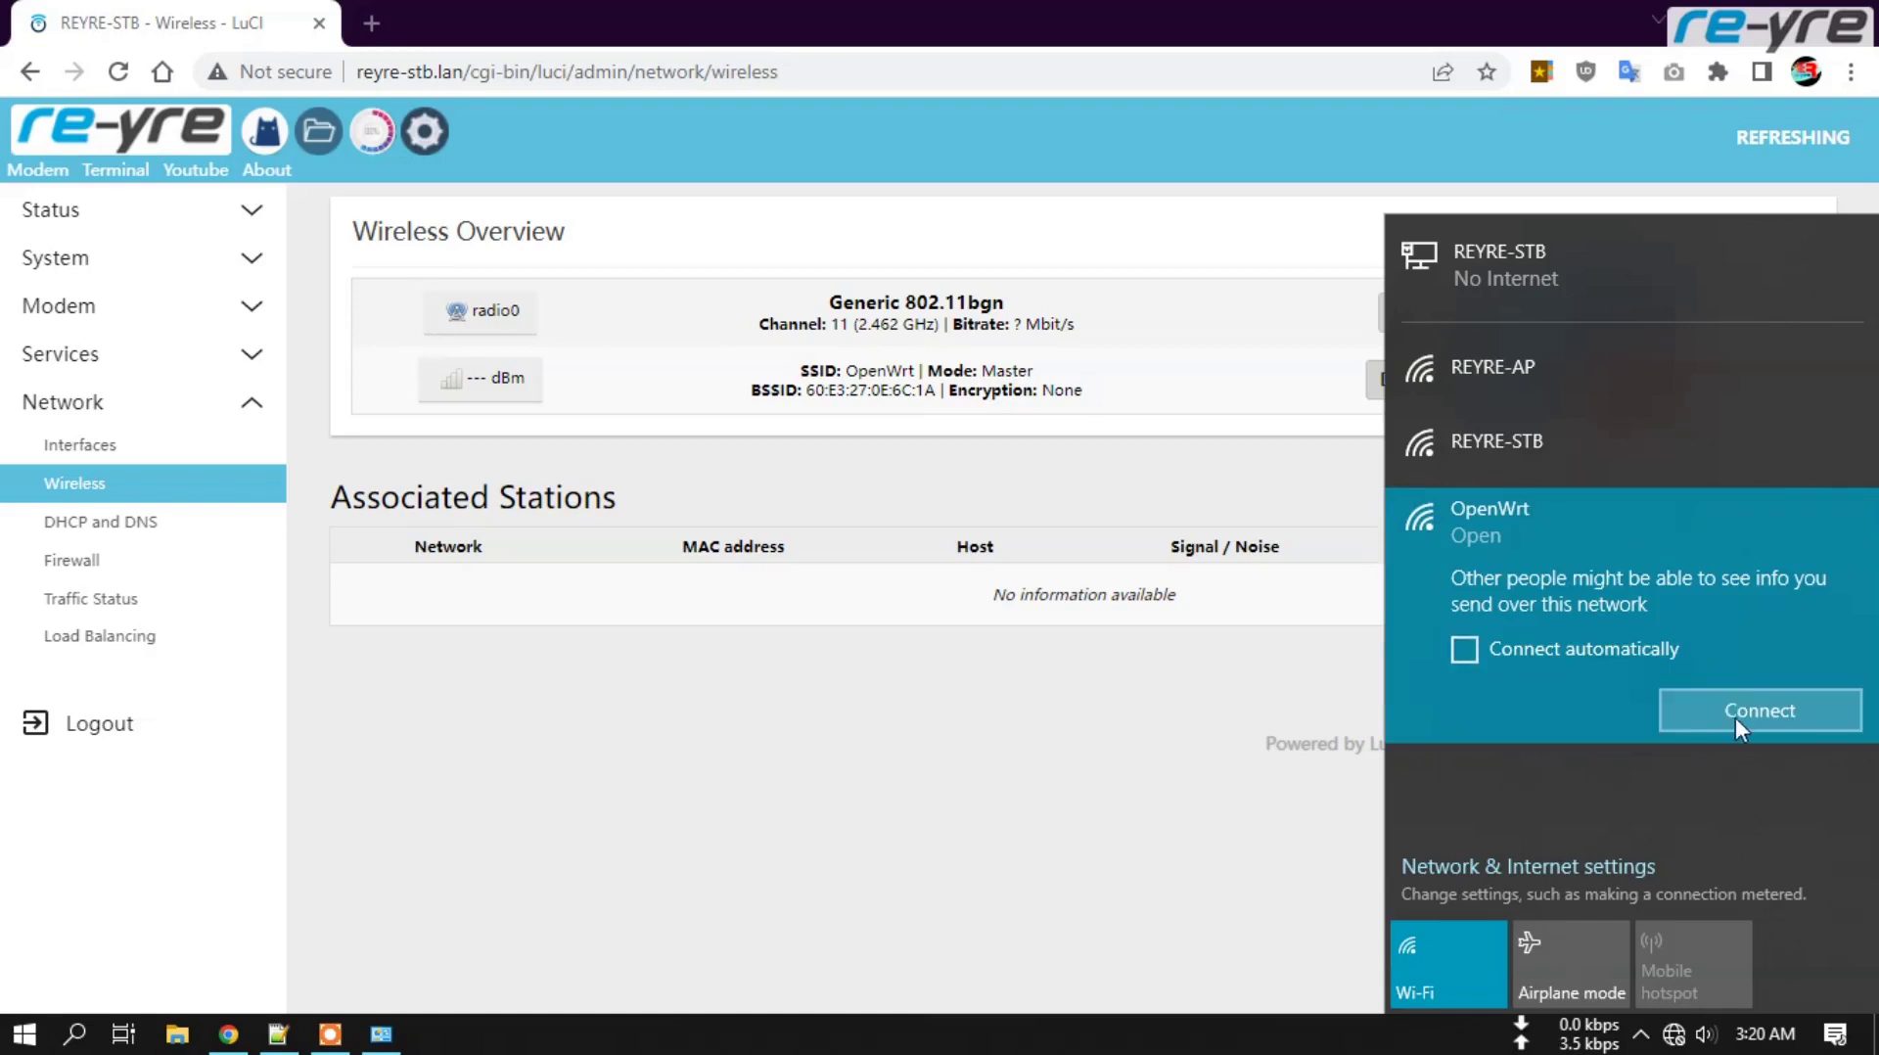
pyautogui.click(1735, 718)
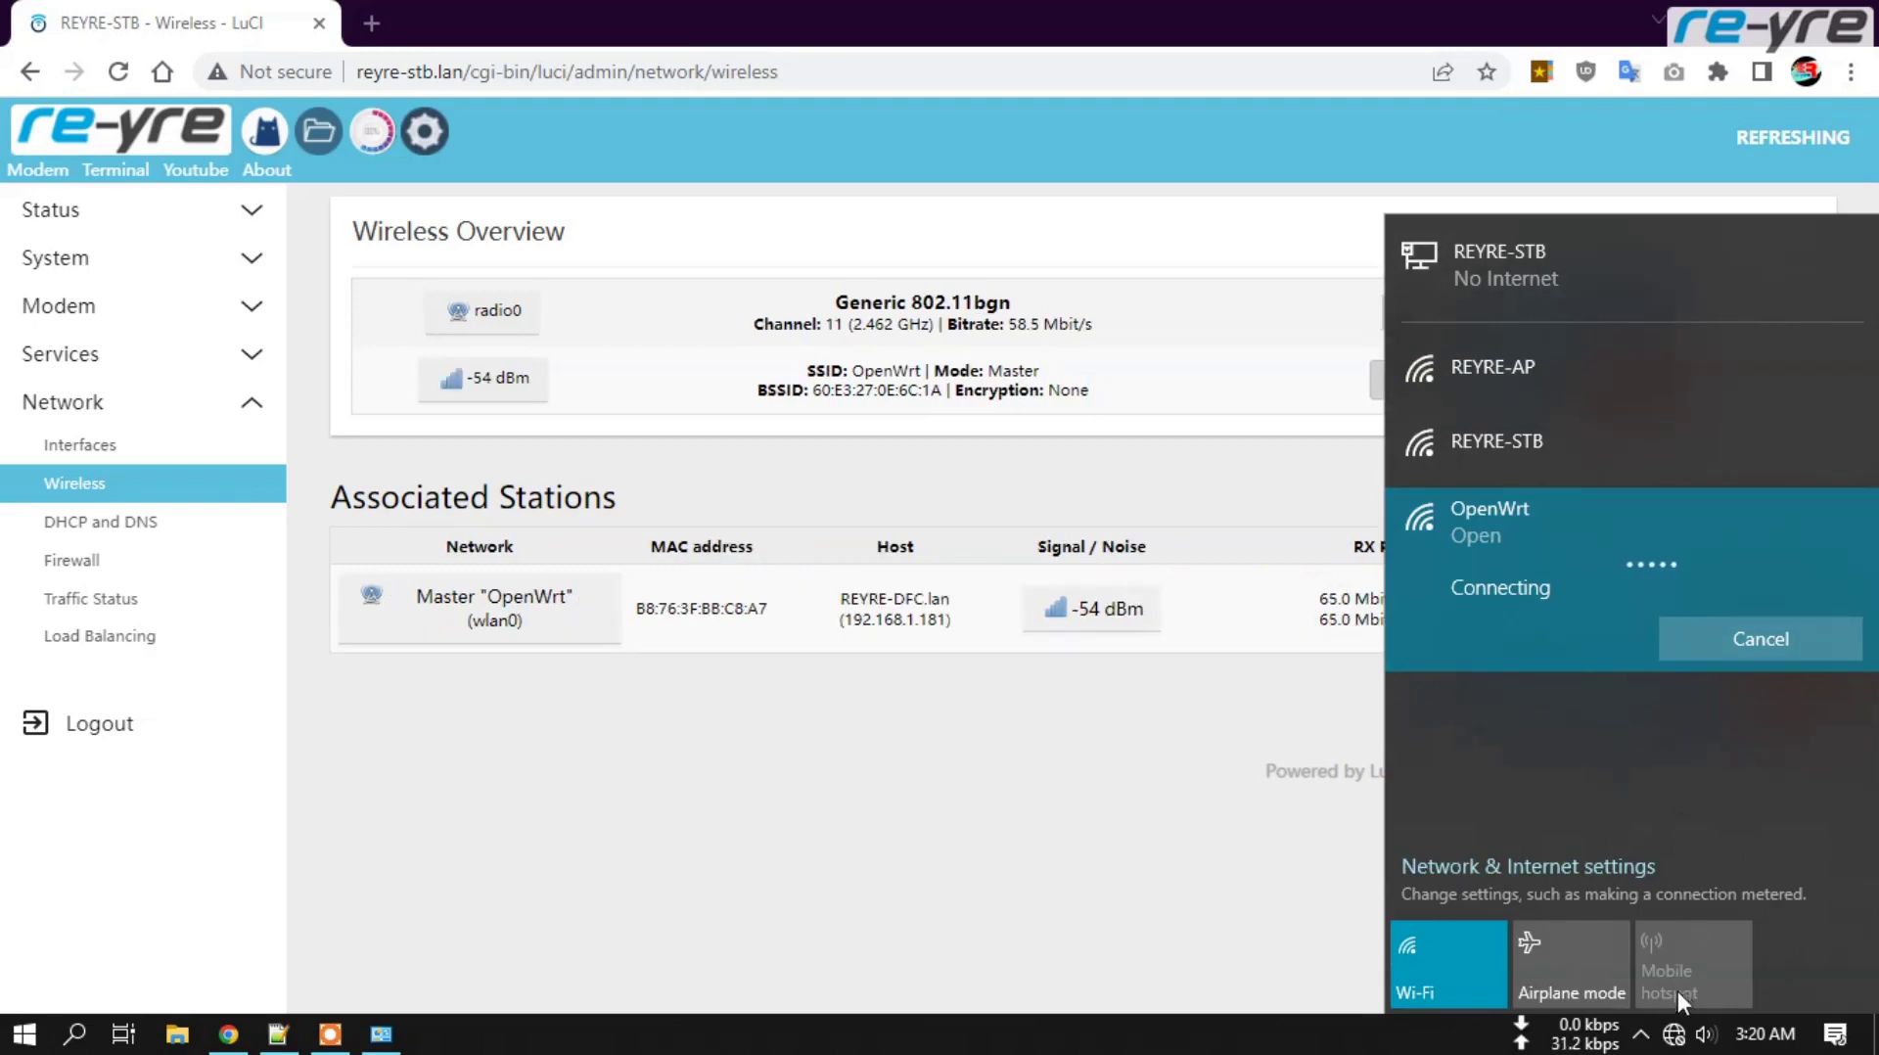
pyautogui.click(1675, 1035)
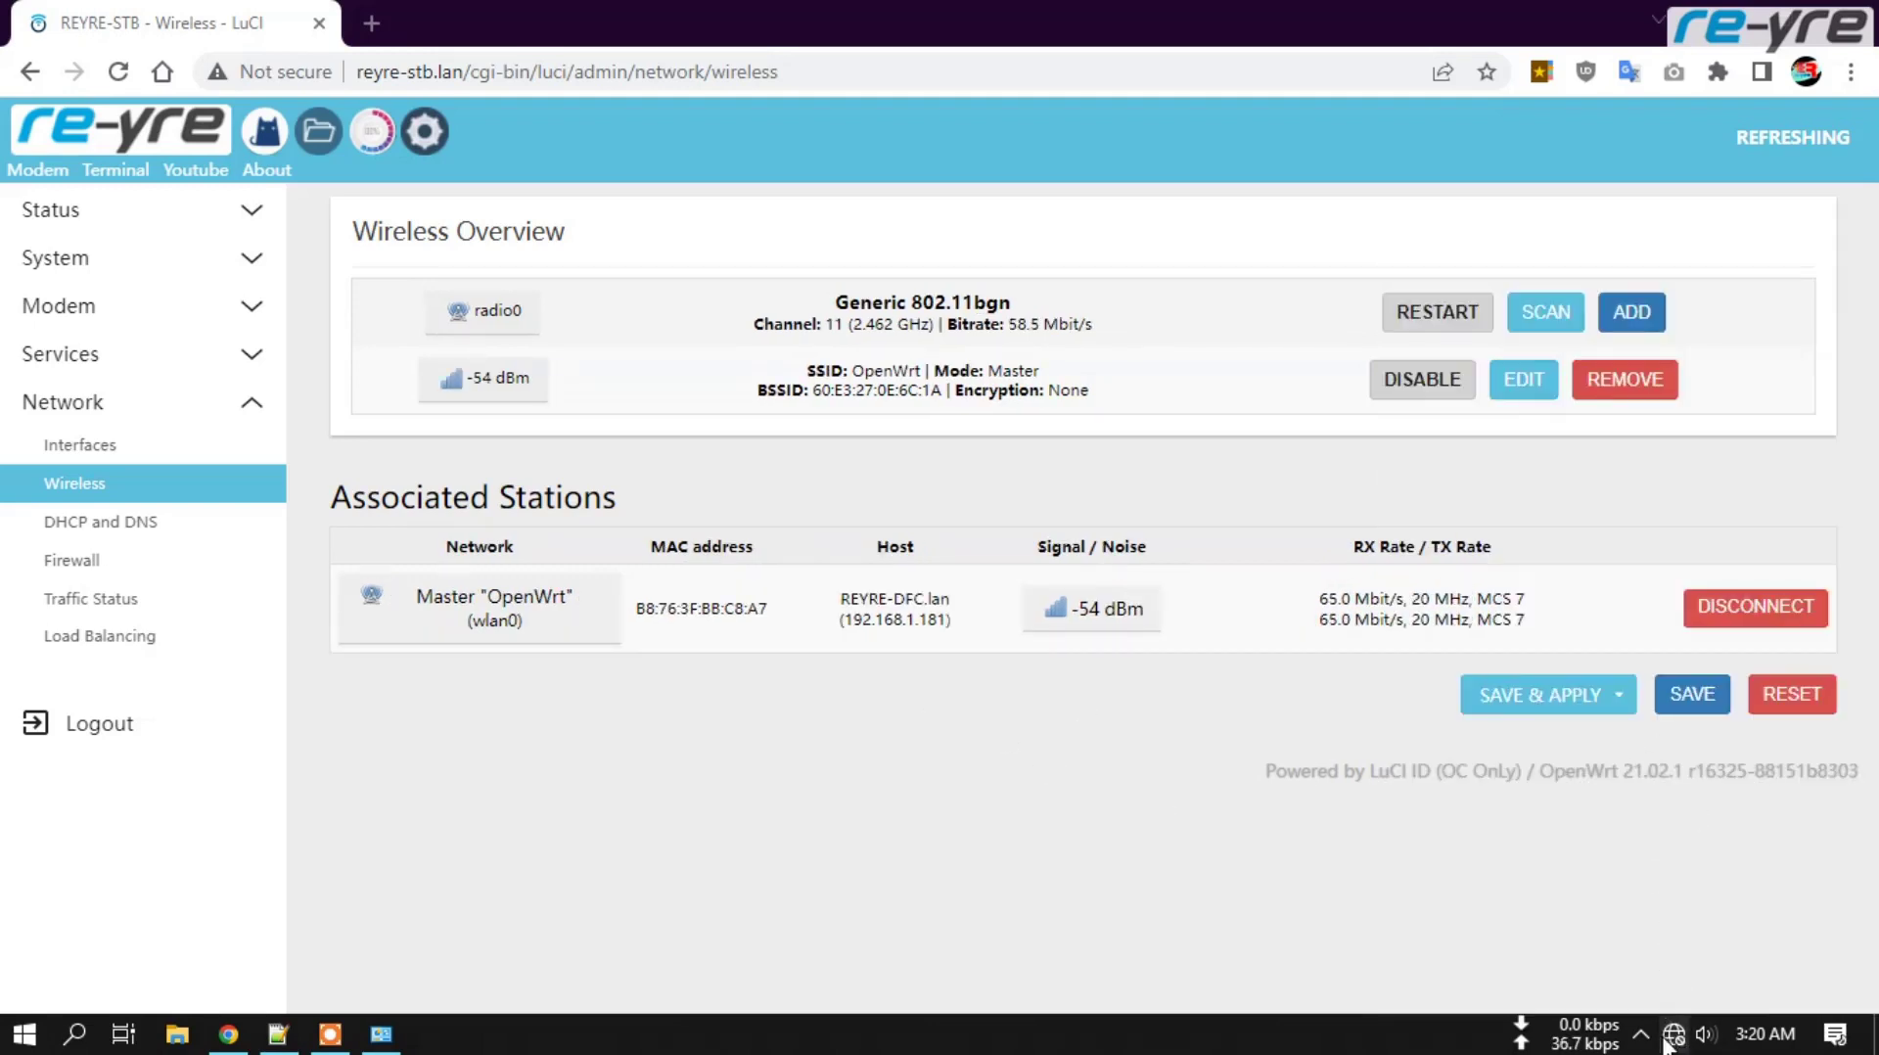
# - Check the computer's Wi-Fi and Ethernet connection status in the network list and in Network Connections
pyautogui.click(1673, 1038)
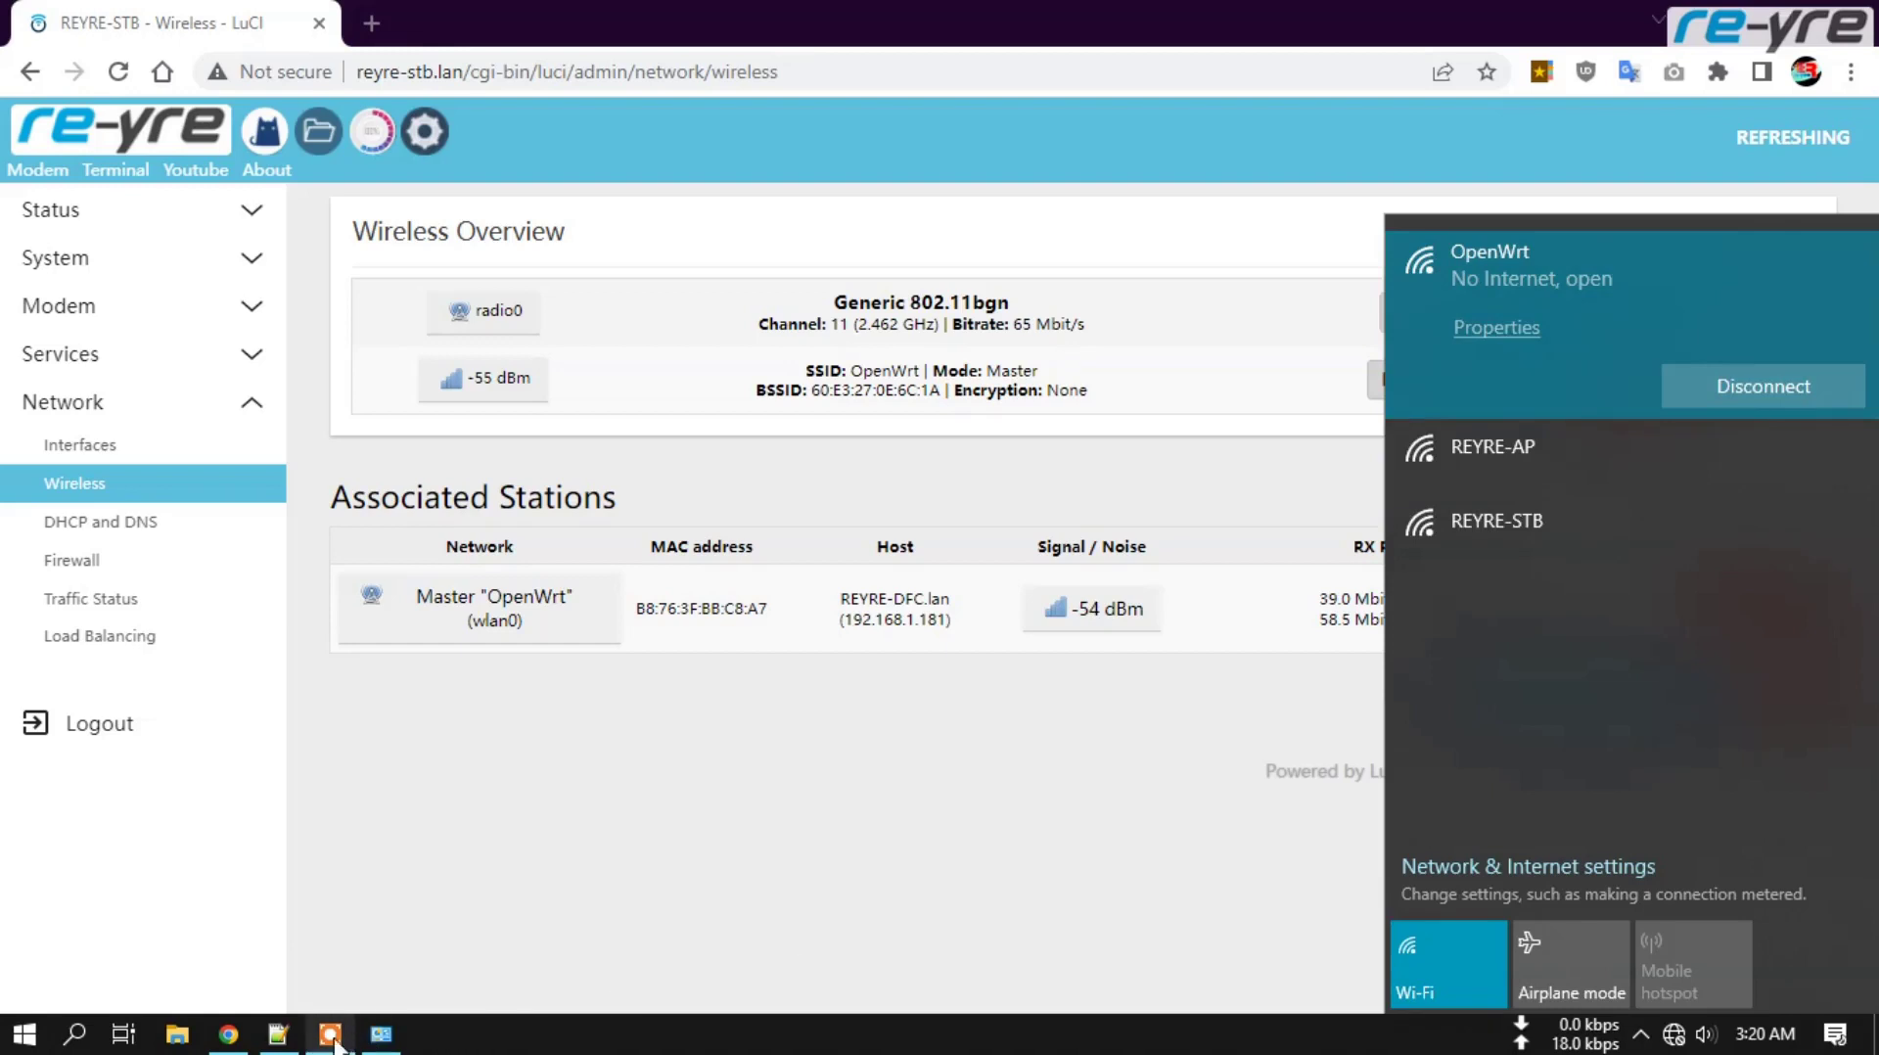
pyautogui.click(371, 1047)
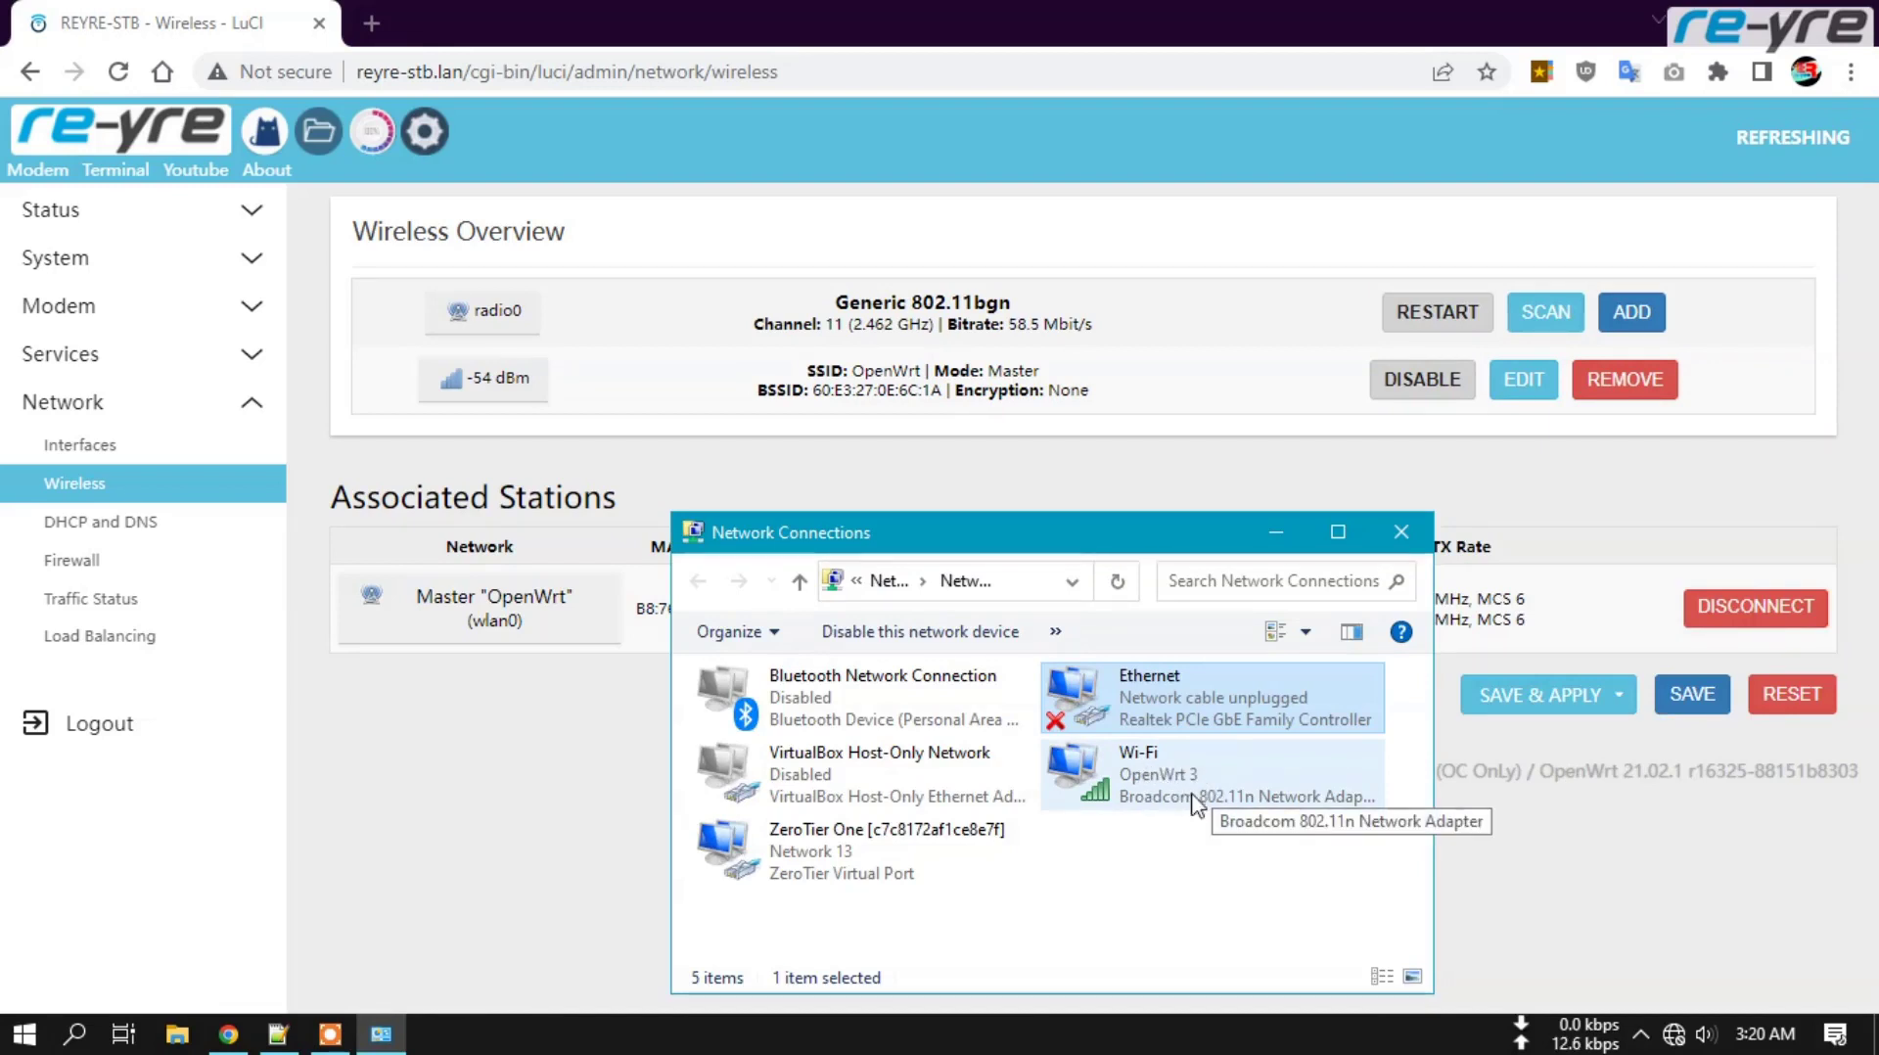
pyautogui.click(1683, 1037)
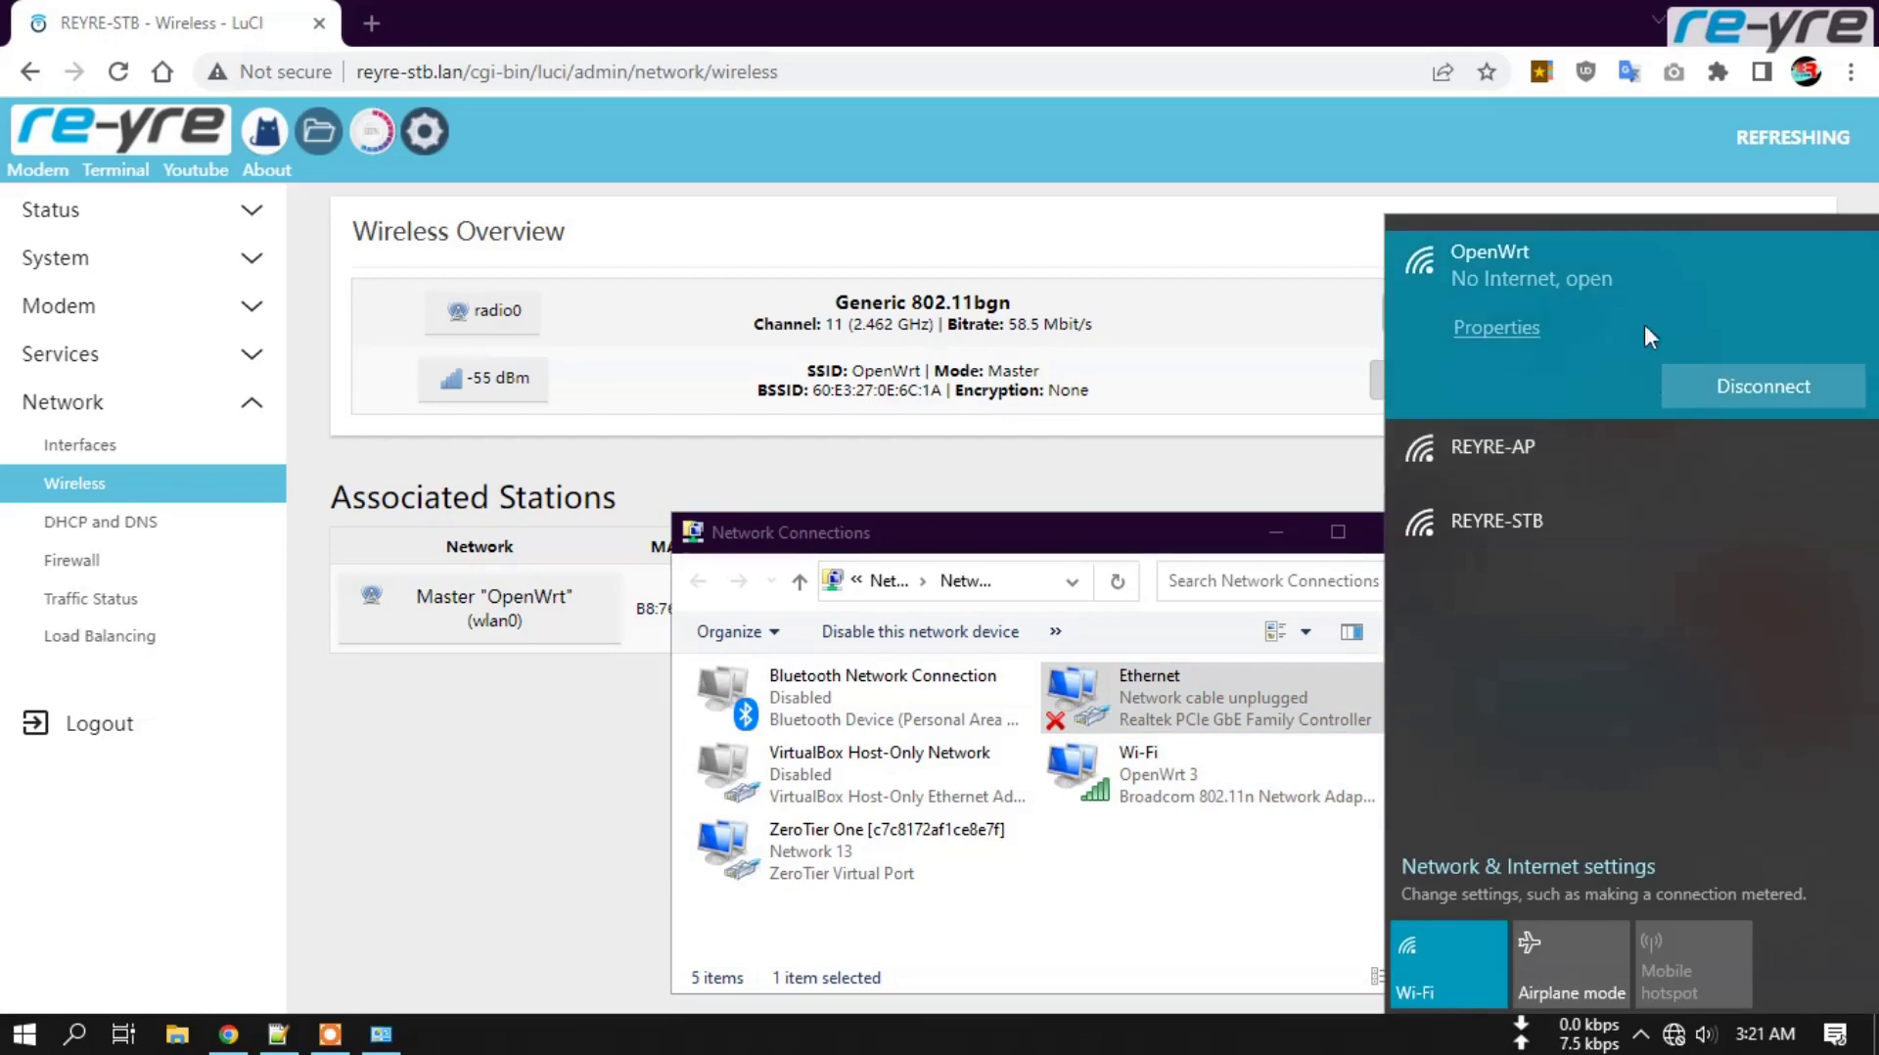
pyautogui.click(484, 746)
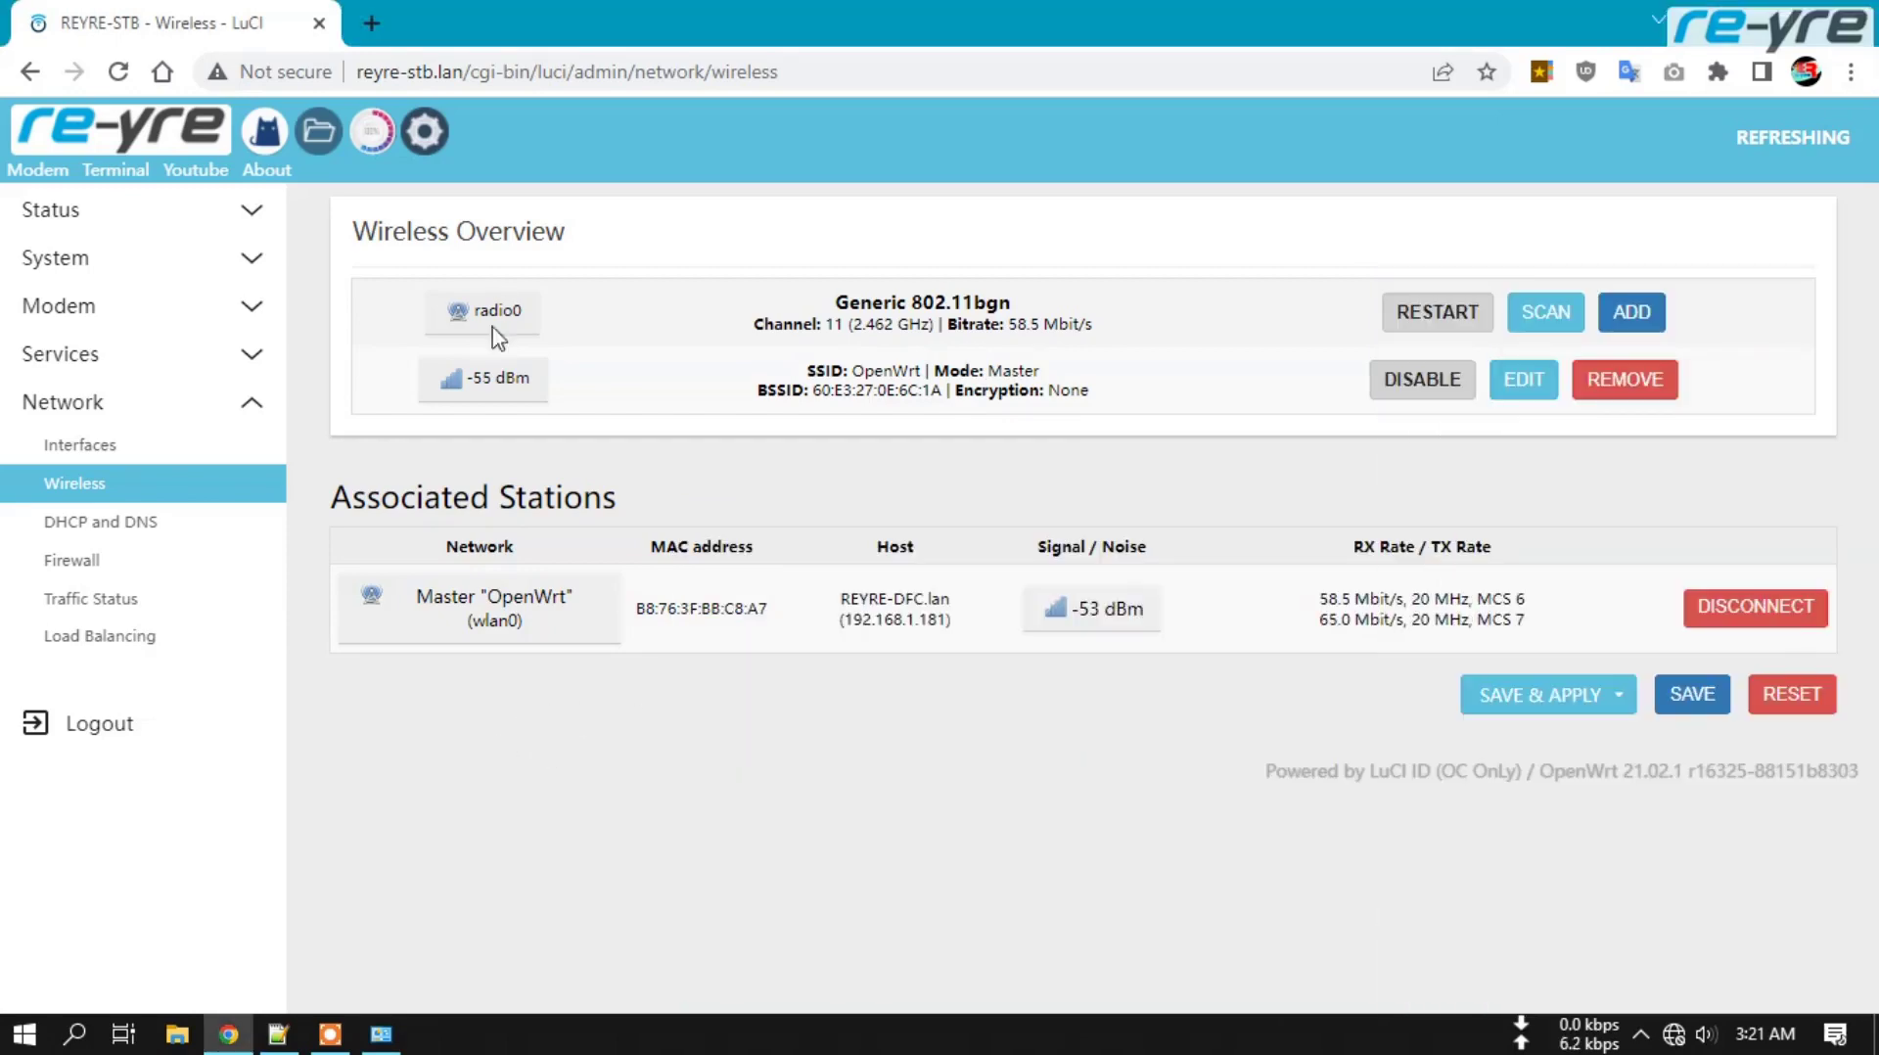
# - Start a new device configuration among the router's network devices and set its device type to MAC VLAN
pyautogui.click(428, 142)
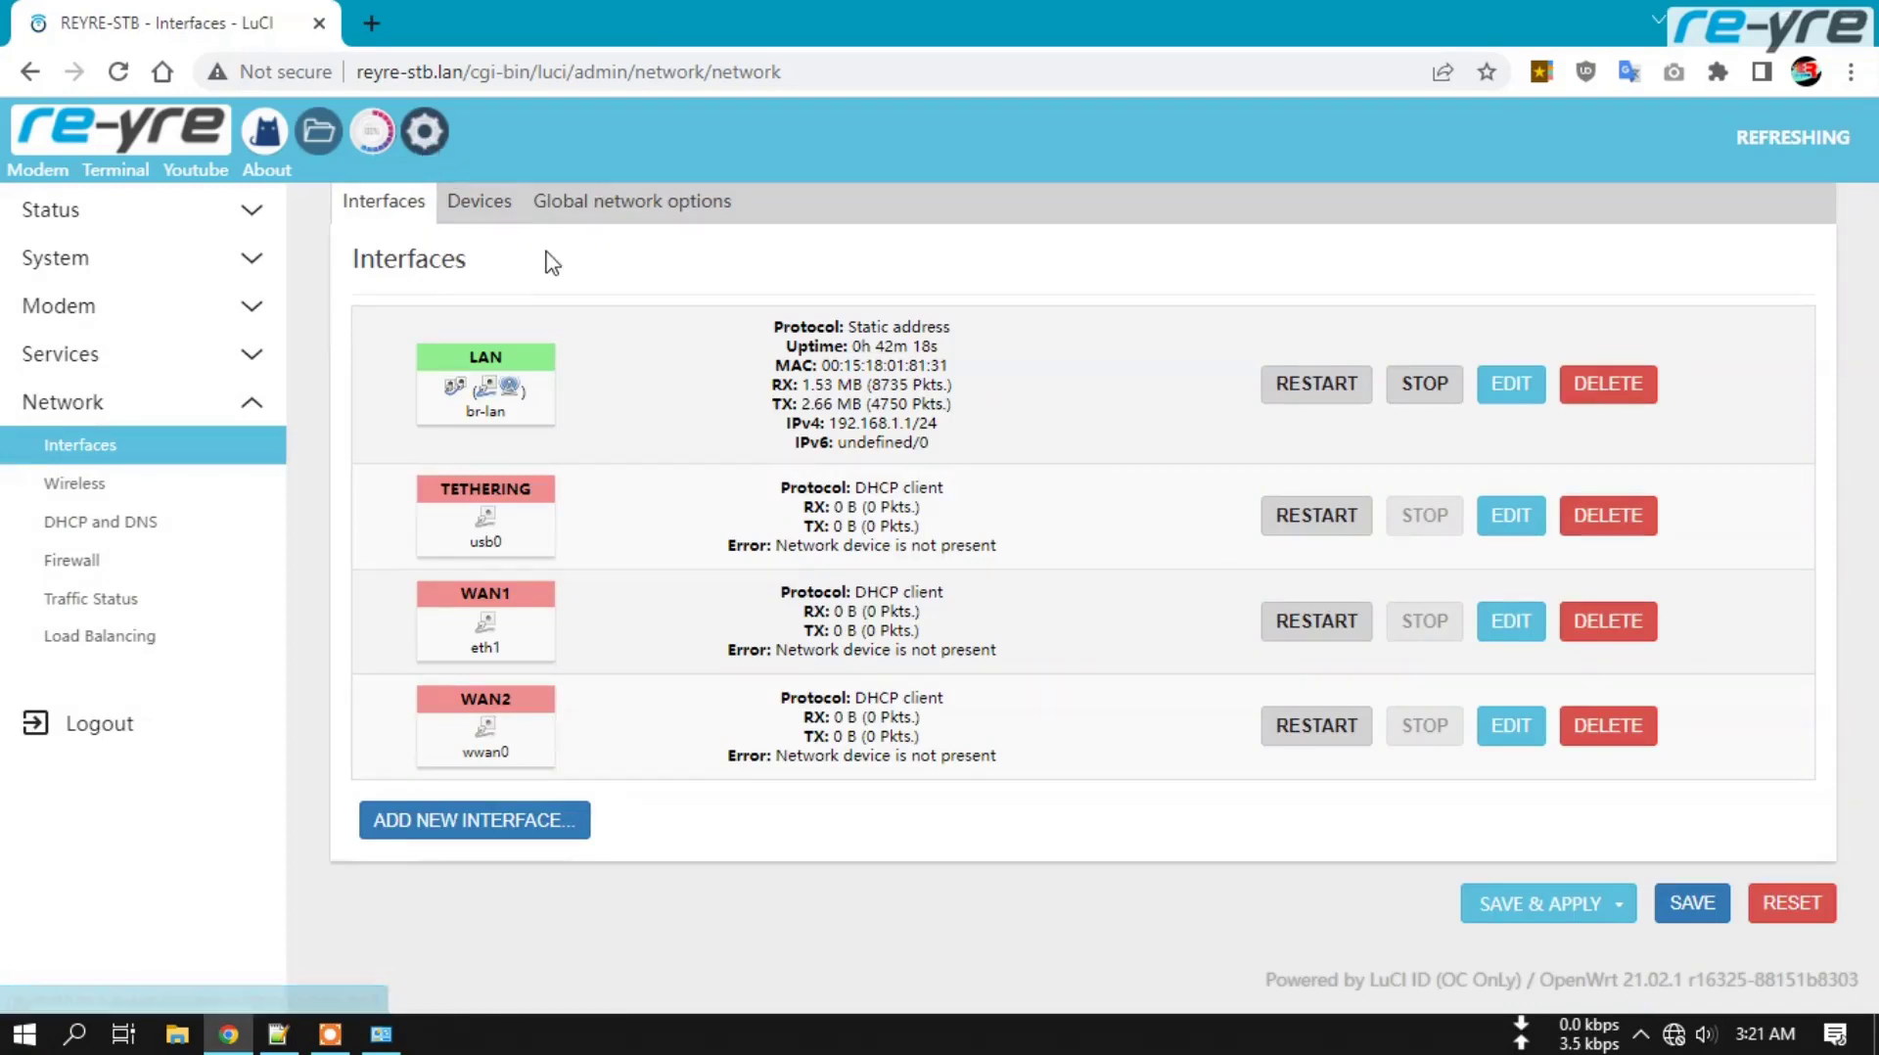
pyautogui.click(484, 207)
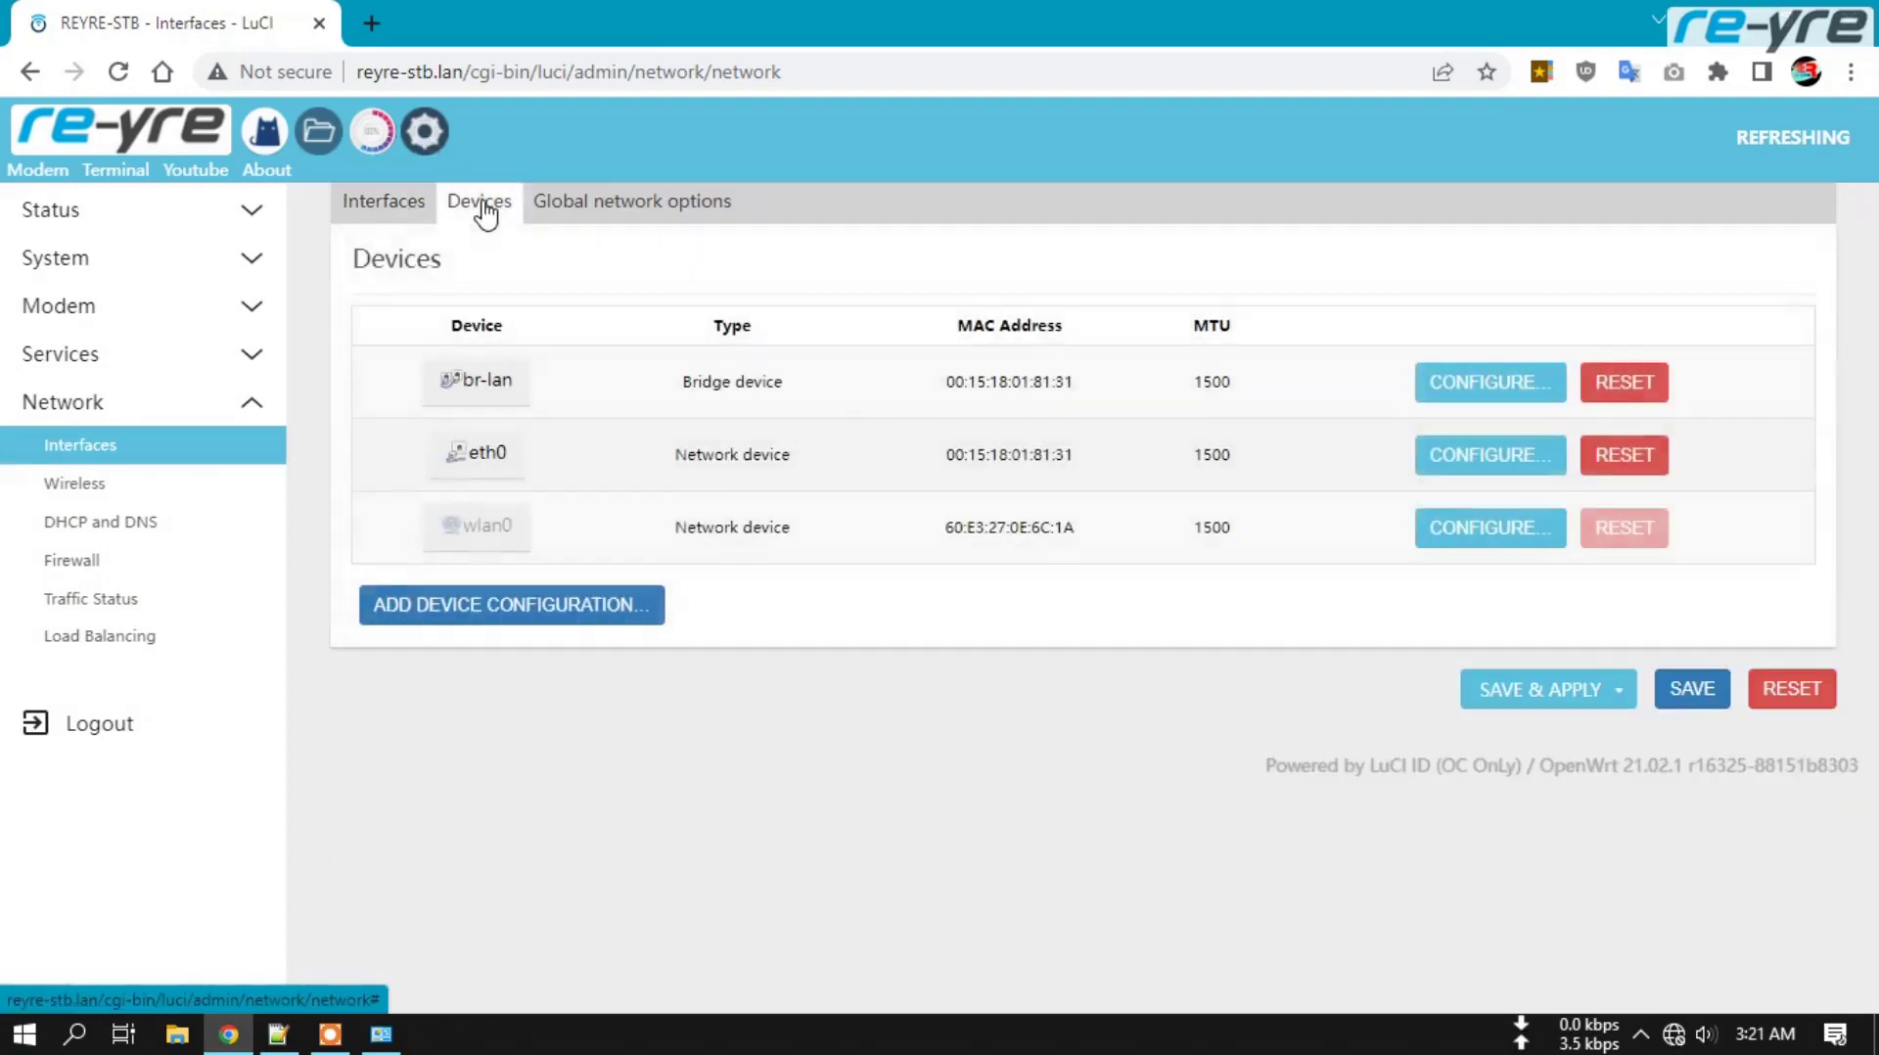
pyautogui.click(525, 621)
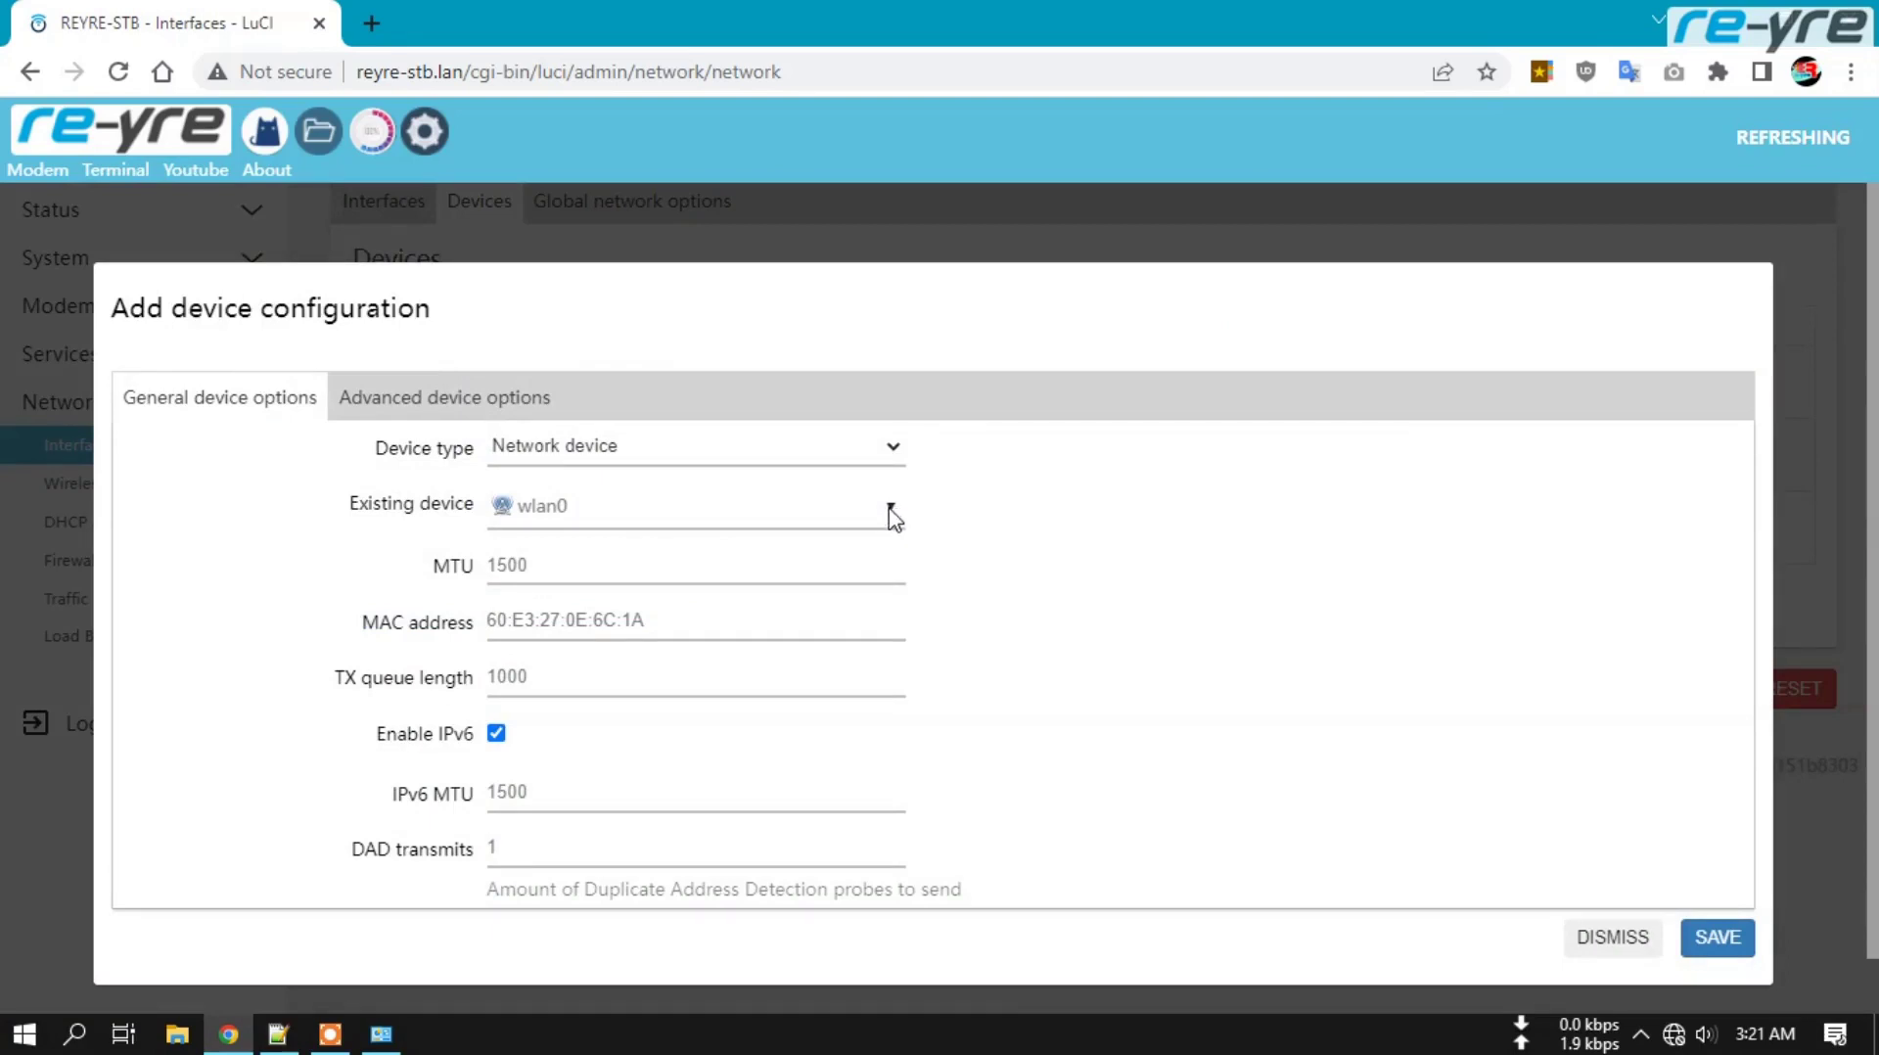
pyautogui.click(596, 450)
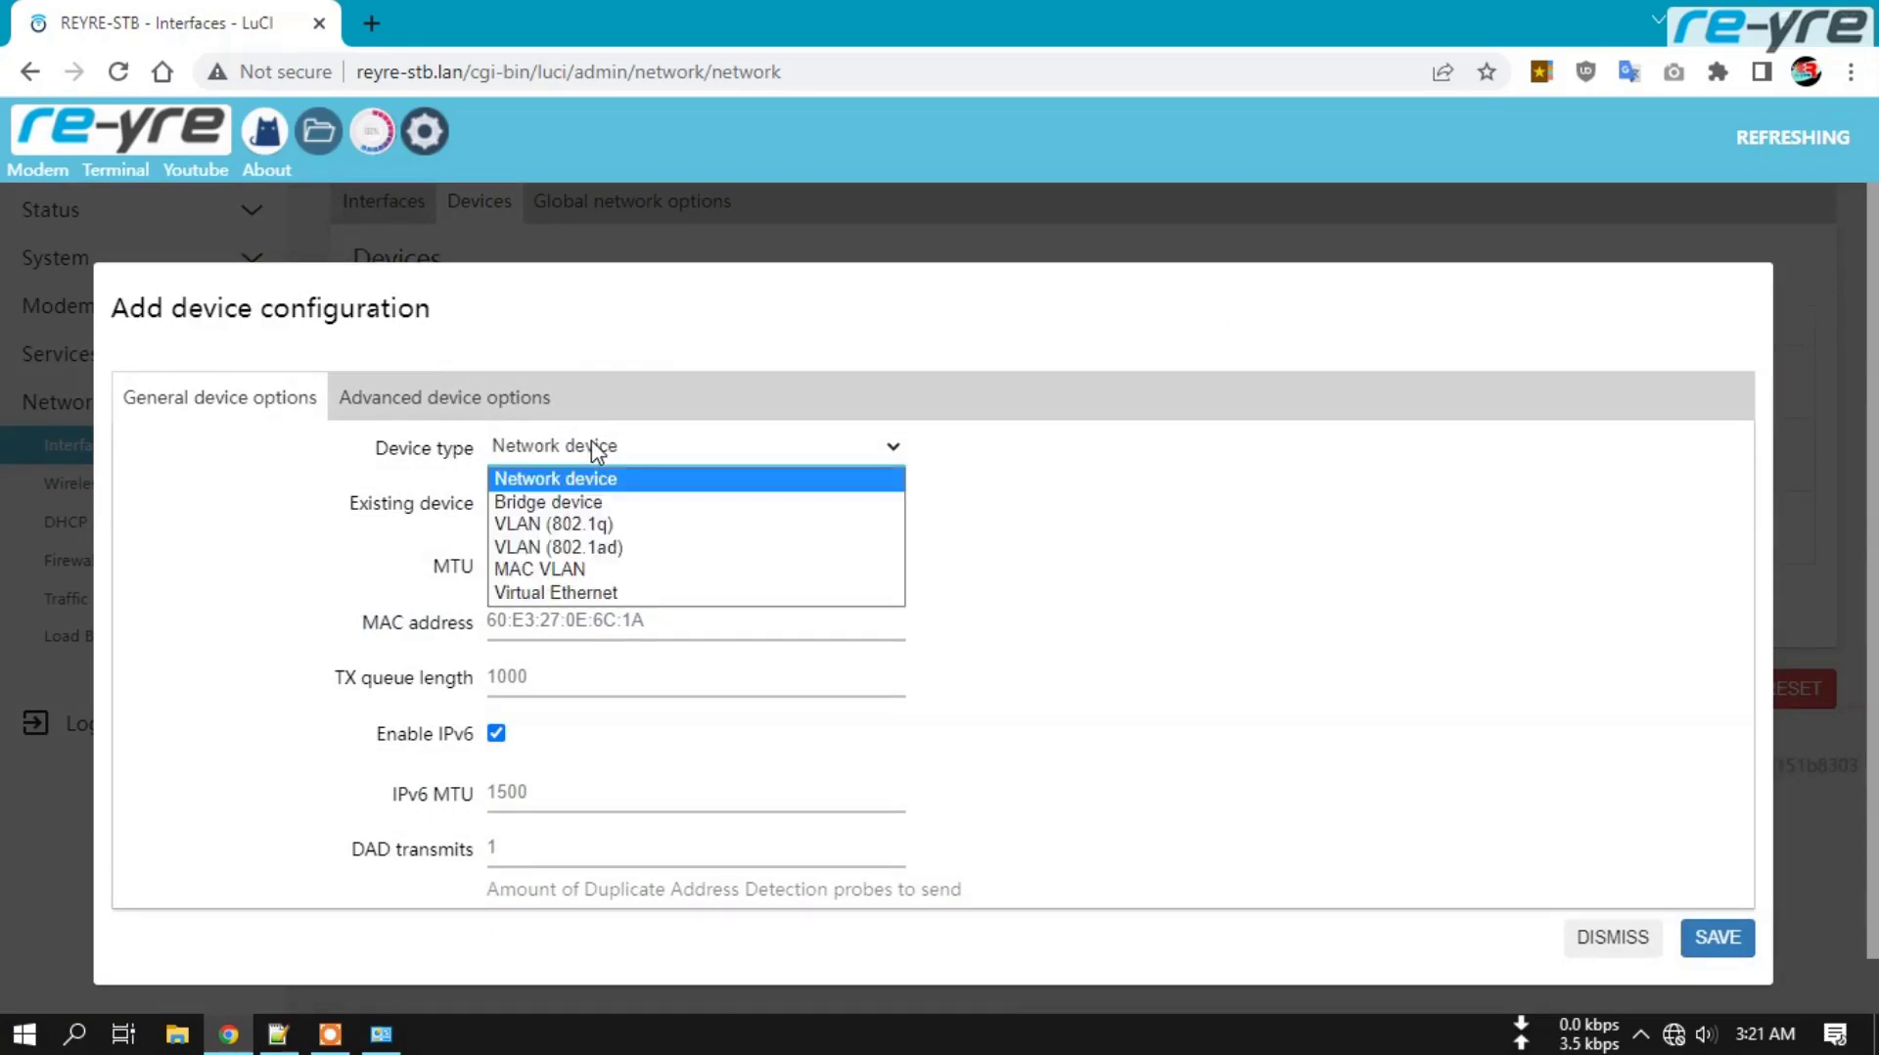
pyautogui.click(597, 571)
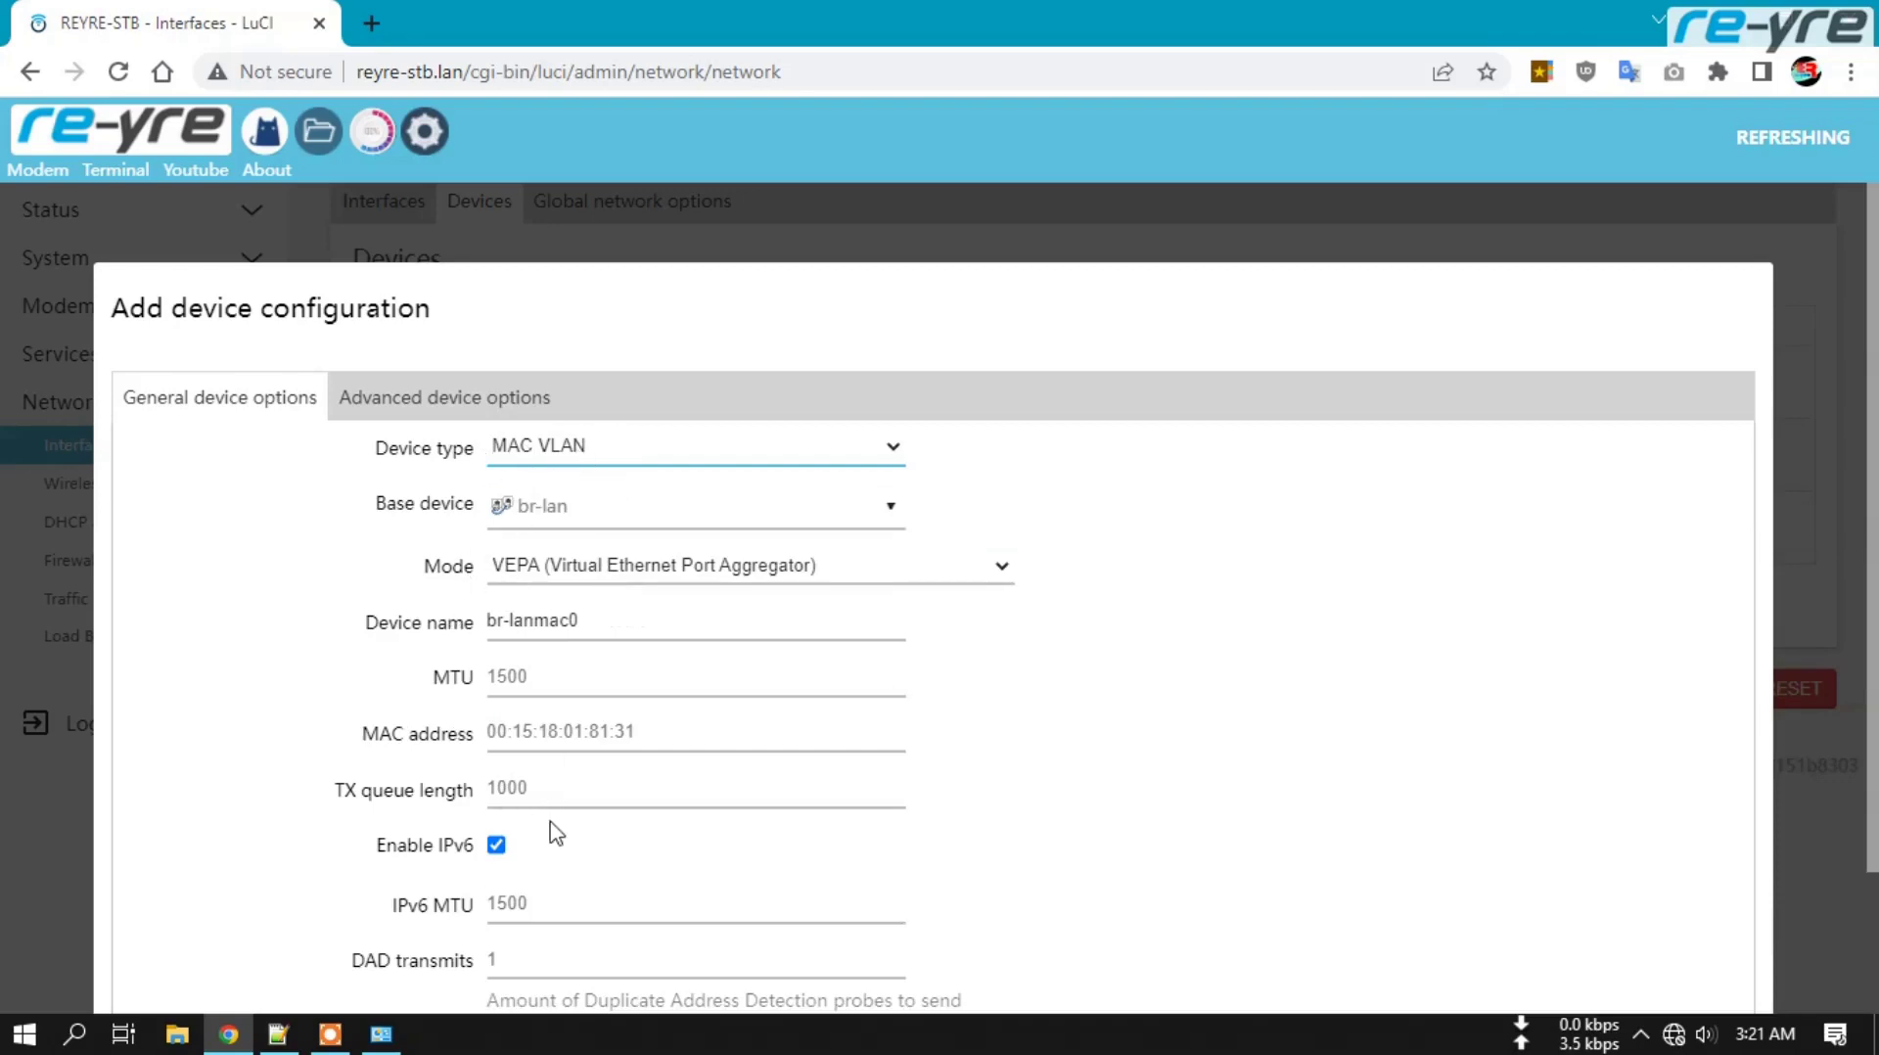
# - Name the MAC VLAN device wan, save it, and apply the pending configuration changes
pyautogui.moveTo(599, 620); pyautogui.dragTo(498, 618)
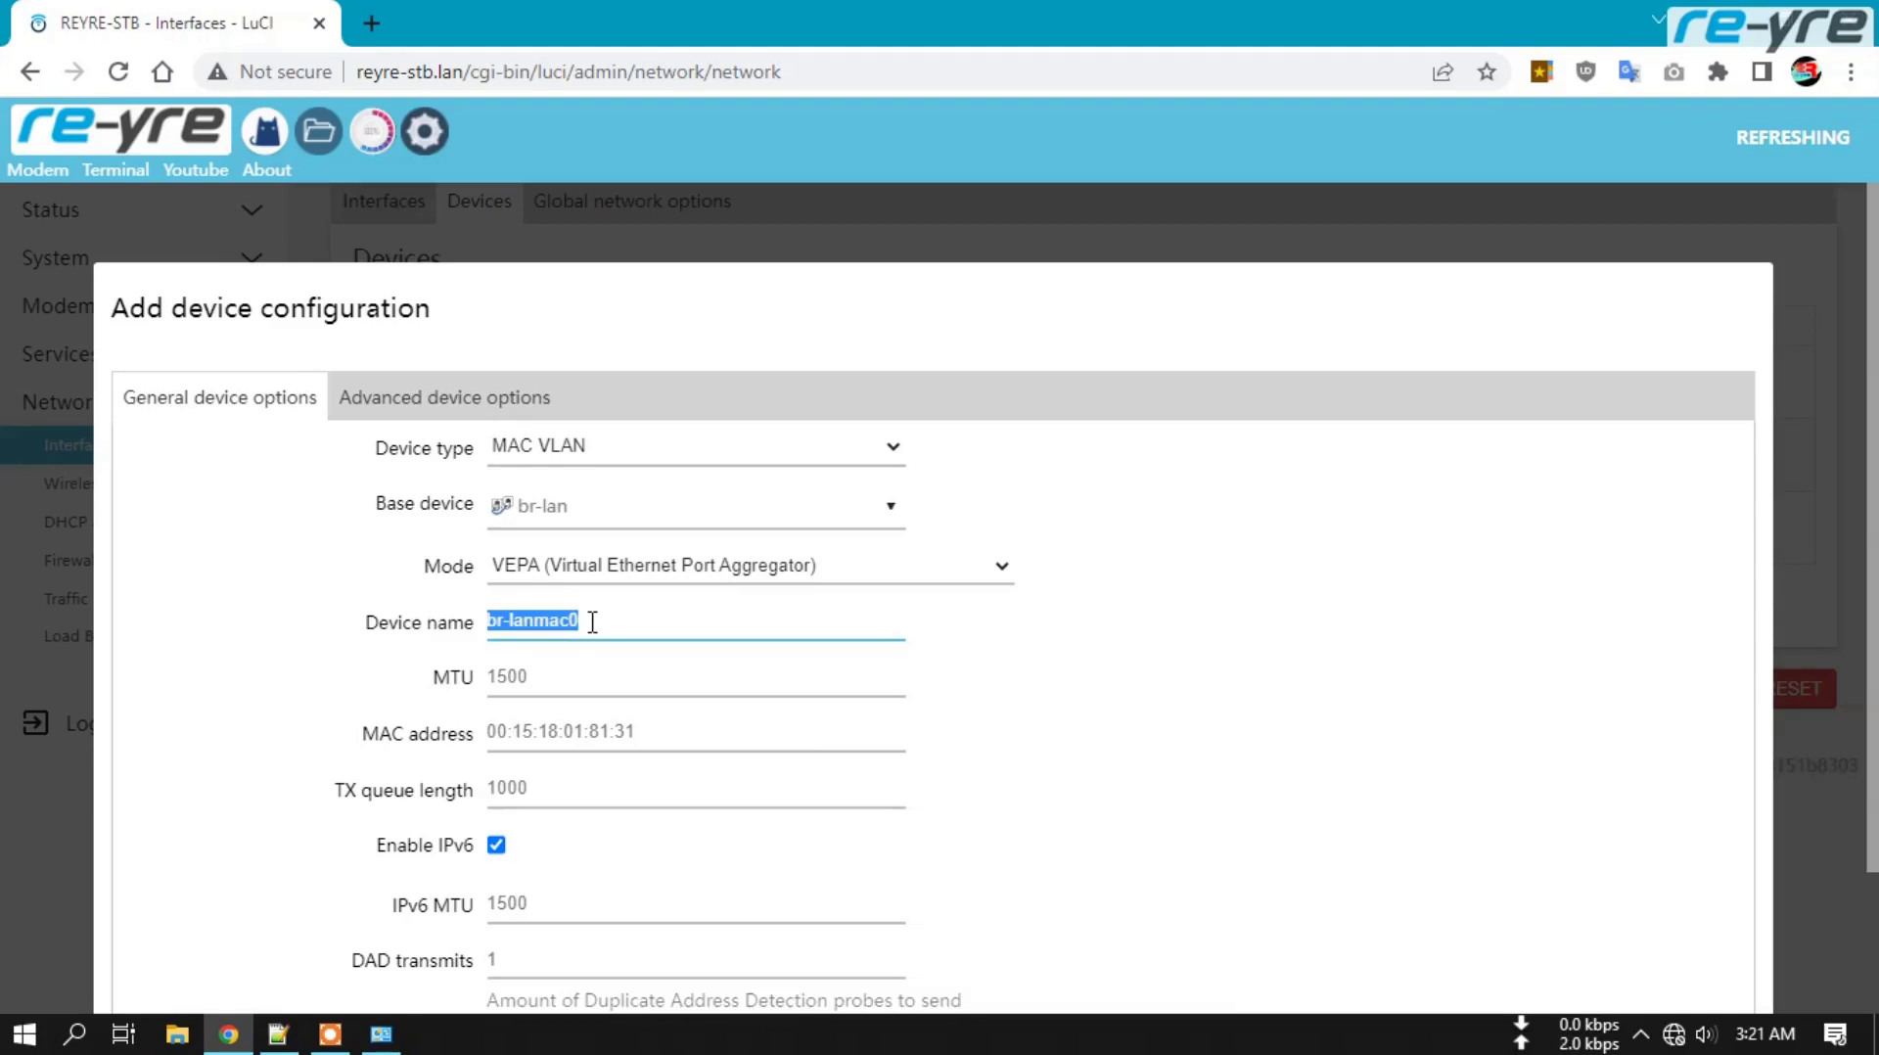
pyautogui.write('w')
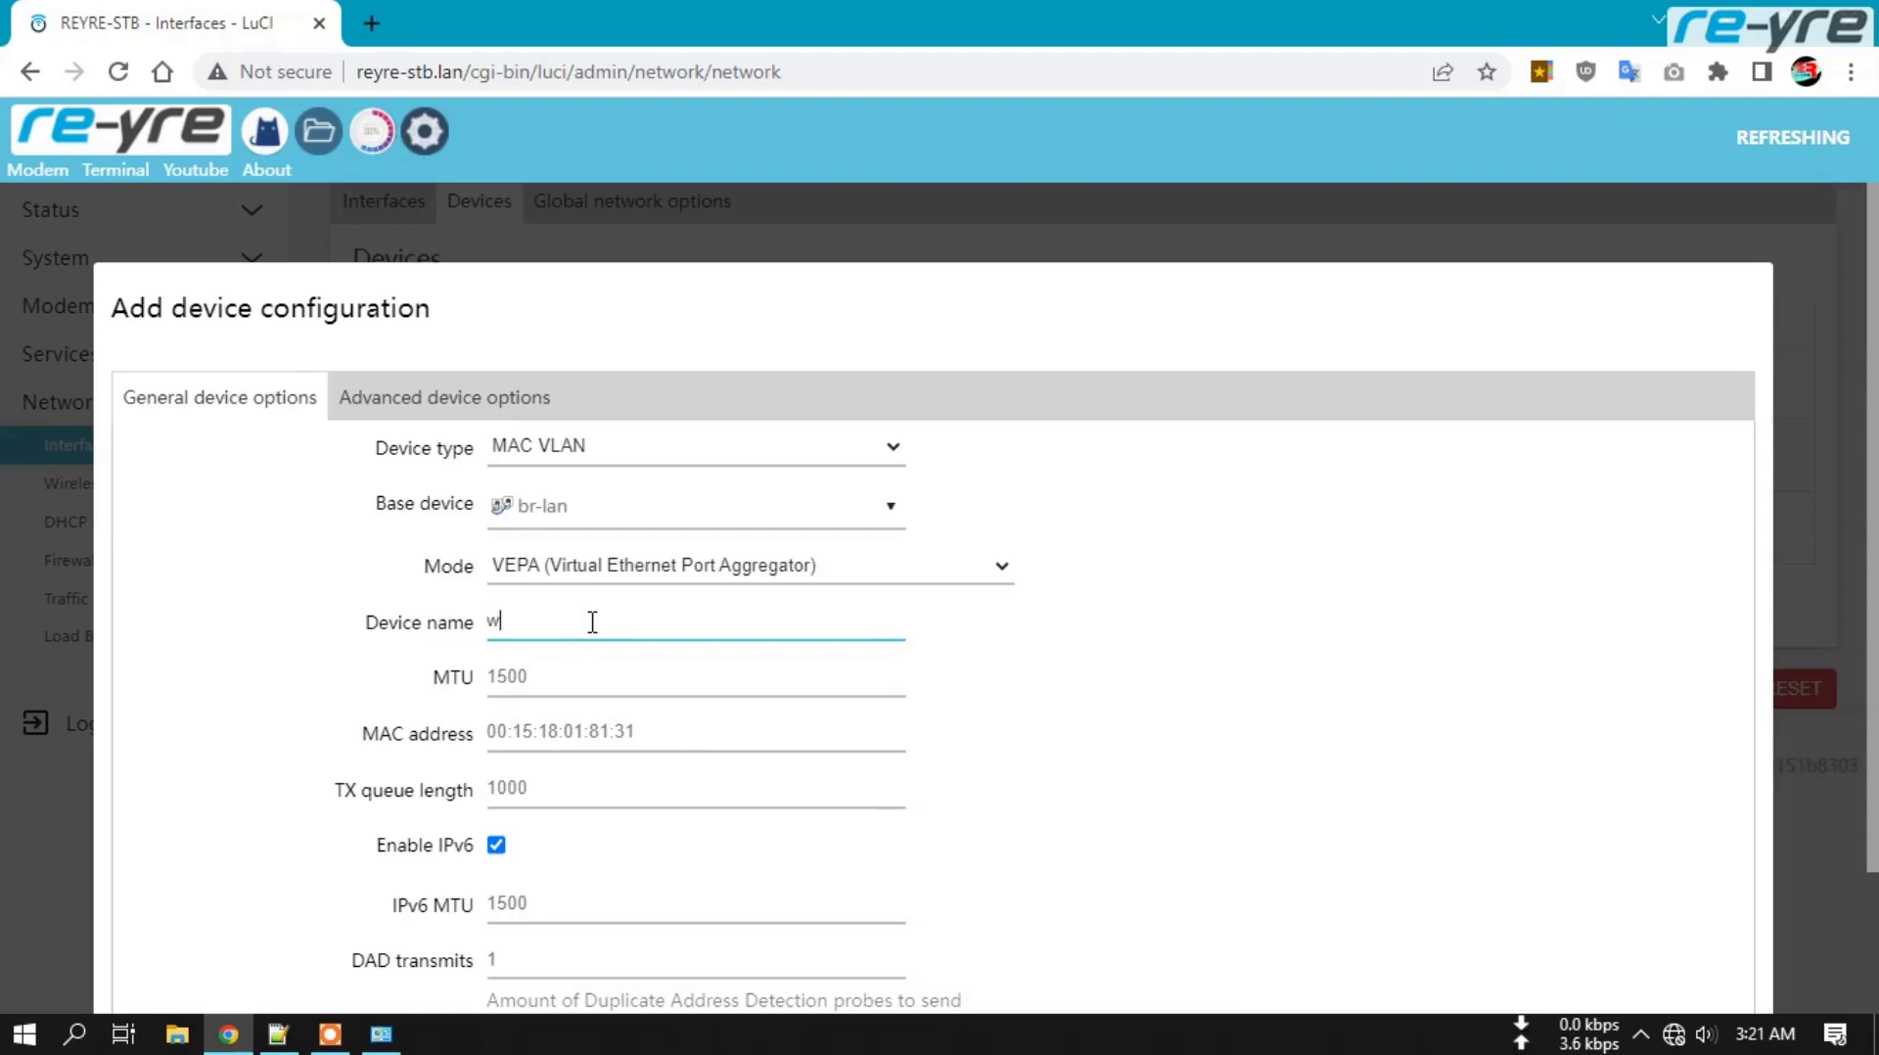
pyautogui.write('an')
pyautogui.scroll(-2, 1513, 739)
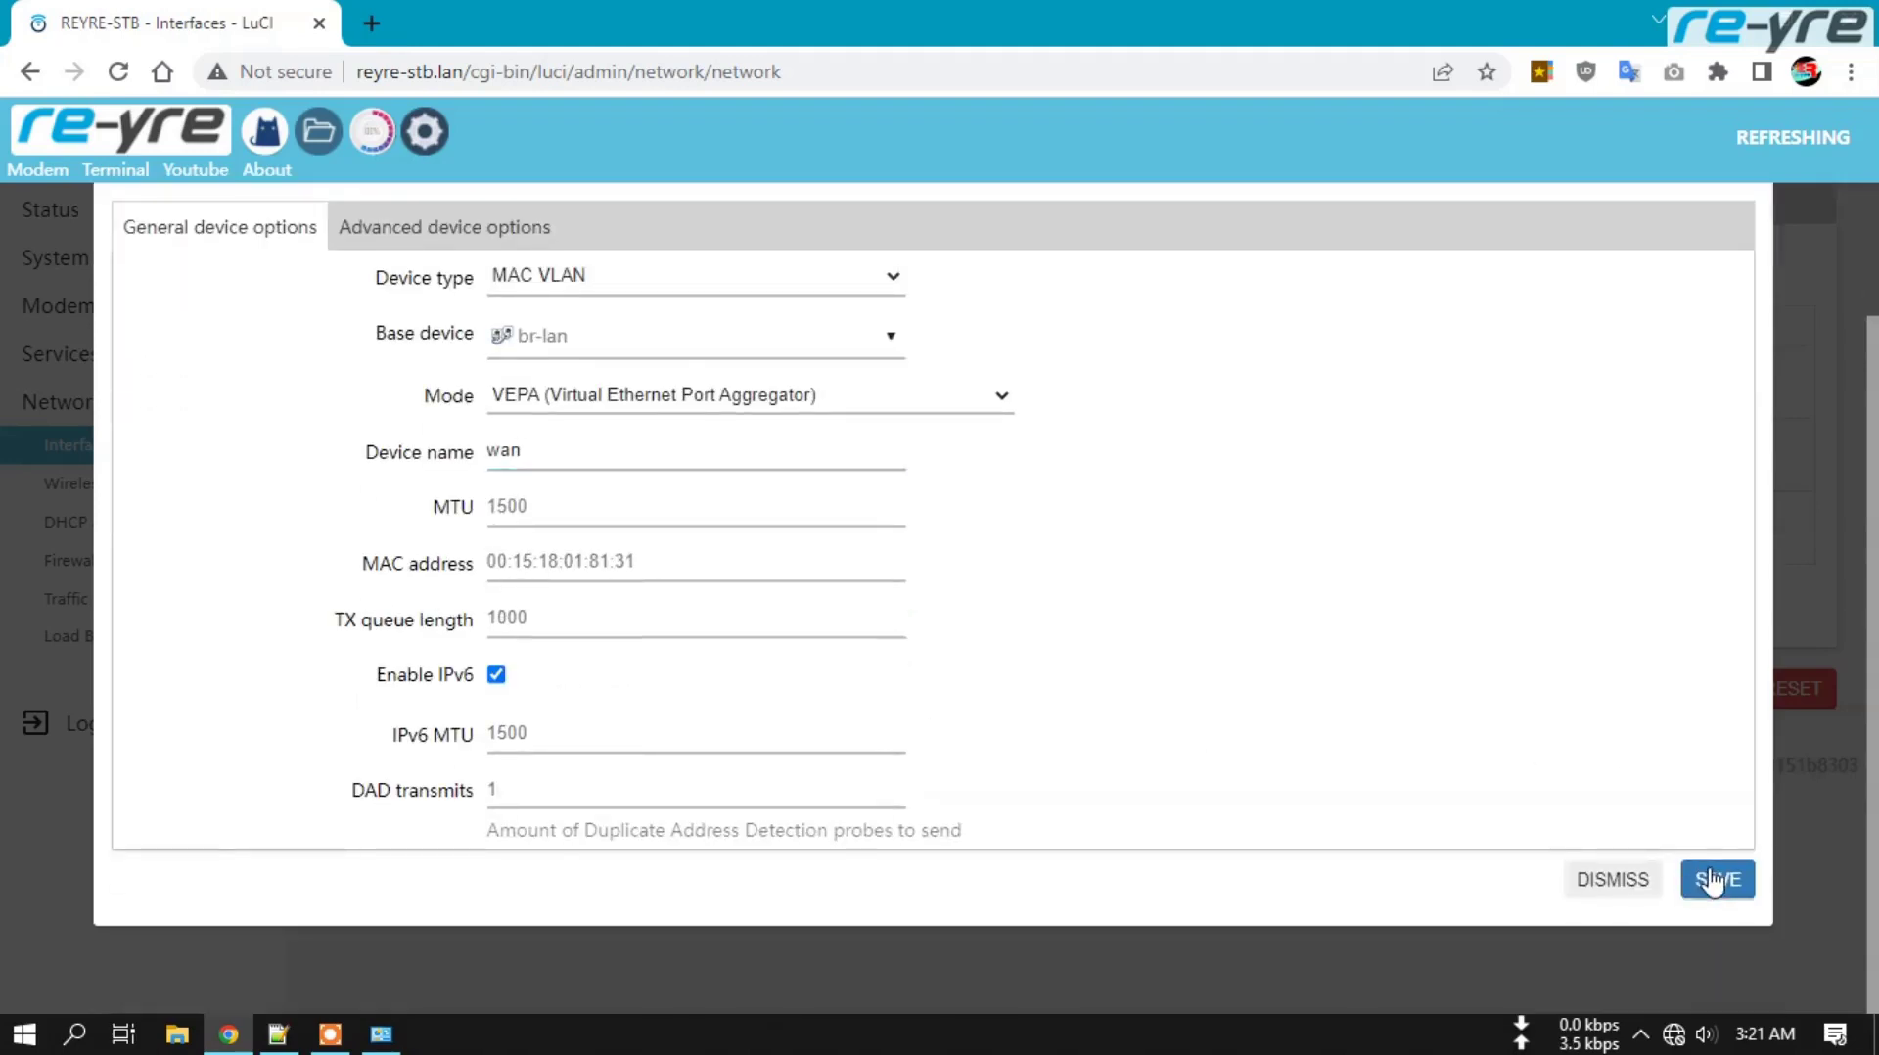
pyautogui.click(1714, 878)
pyautogui.click(1537, 763)
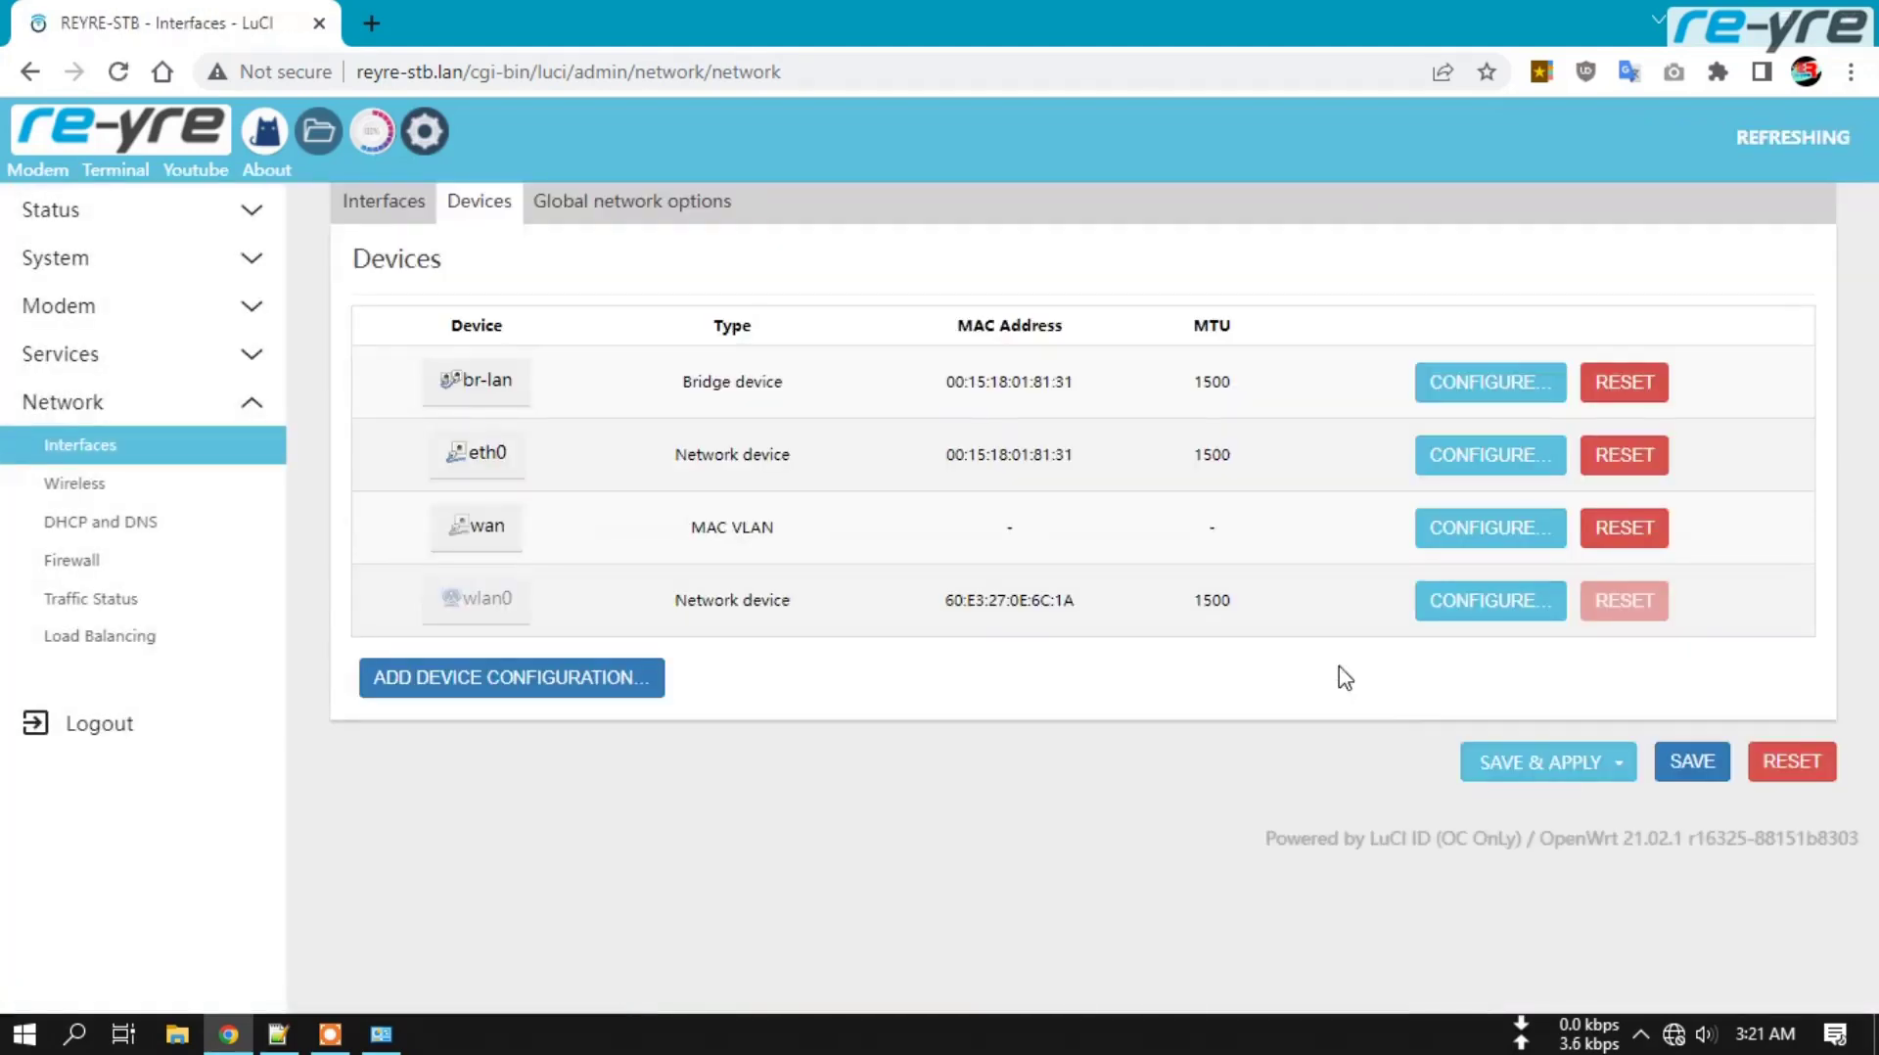
# - Create a new router interface named wan with the DHCP client protocol on the Ethernet adapter device wan
pyautogui.click(383, 205)
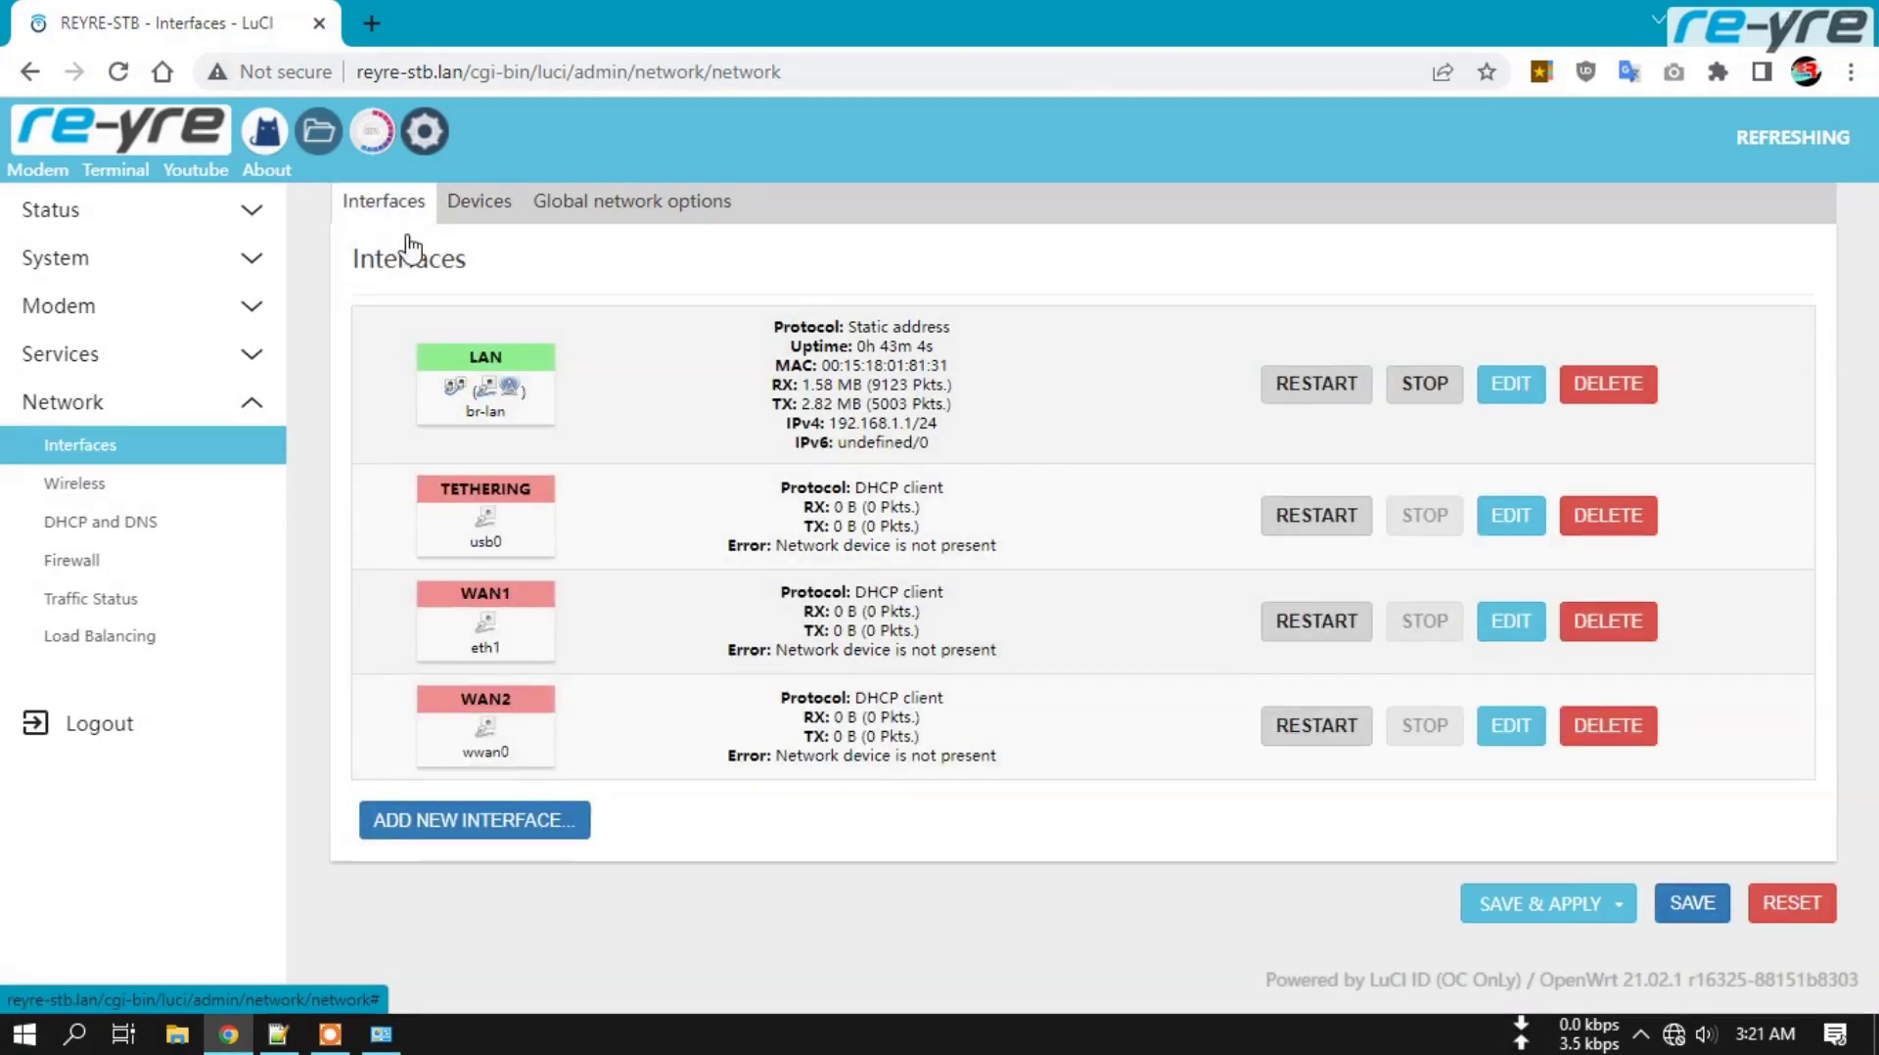
pyautogui.click(489, 826)
pyautogui.click(633, 397)
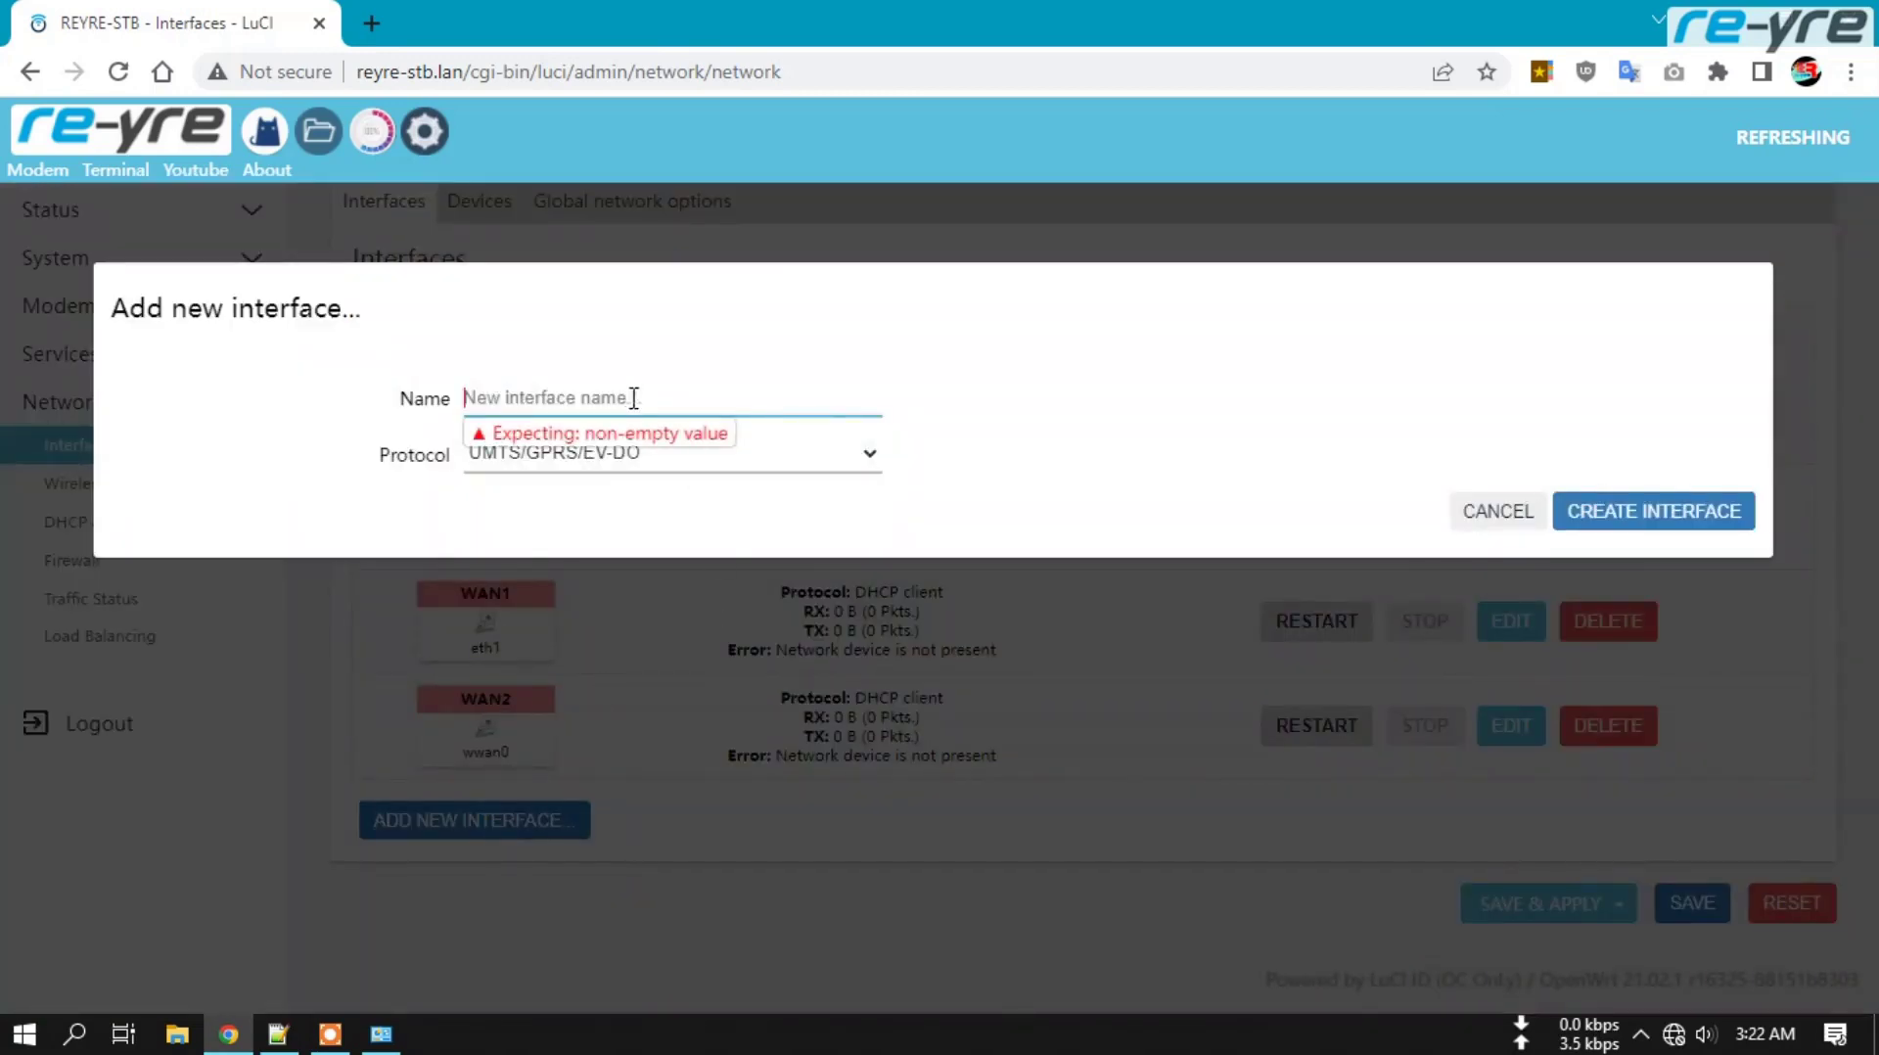
pyautogui.click(619, 395)
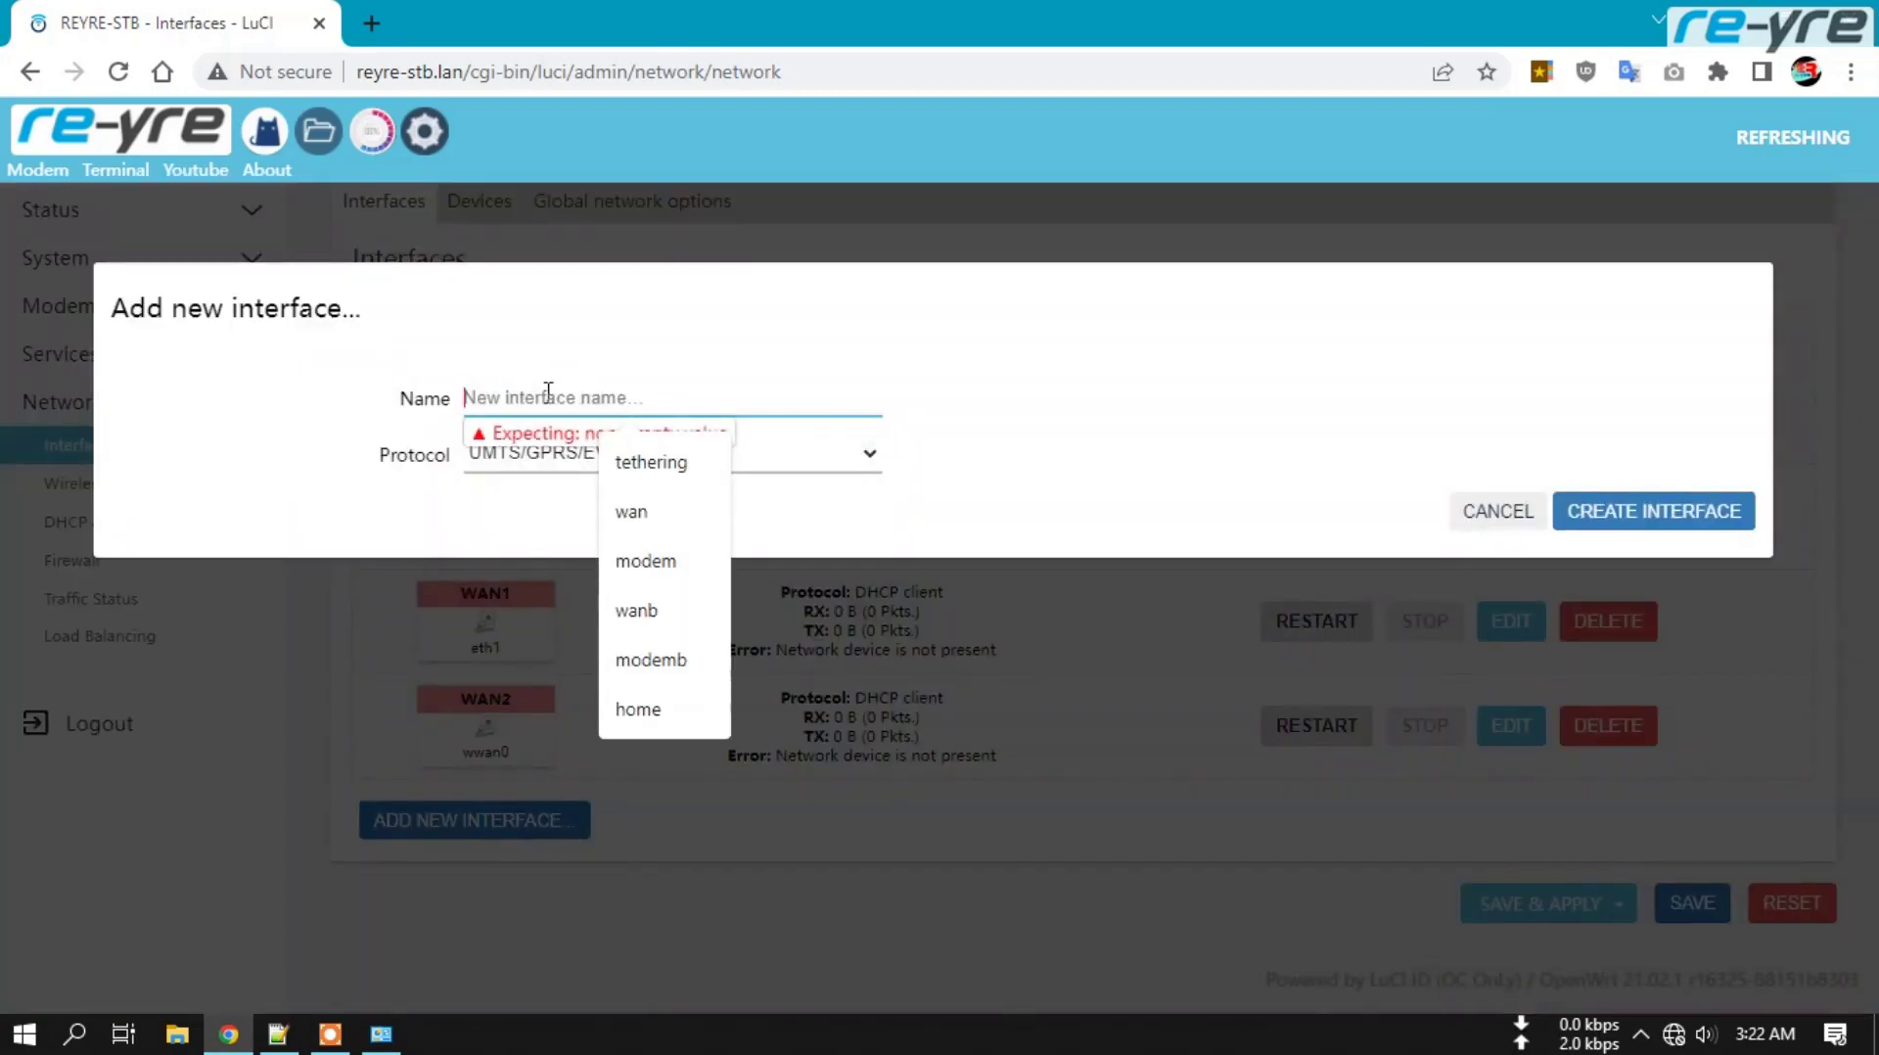
pyautogui.click(631, 514)
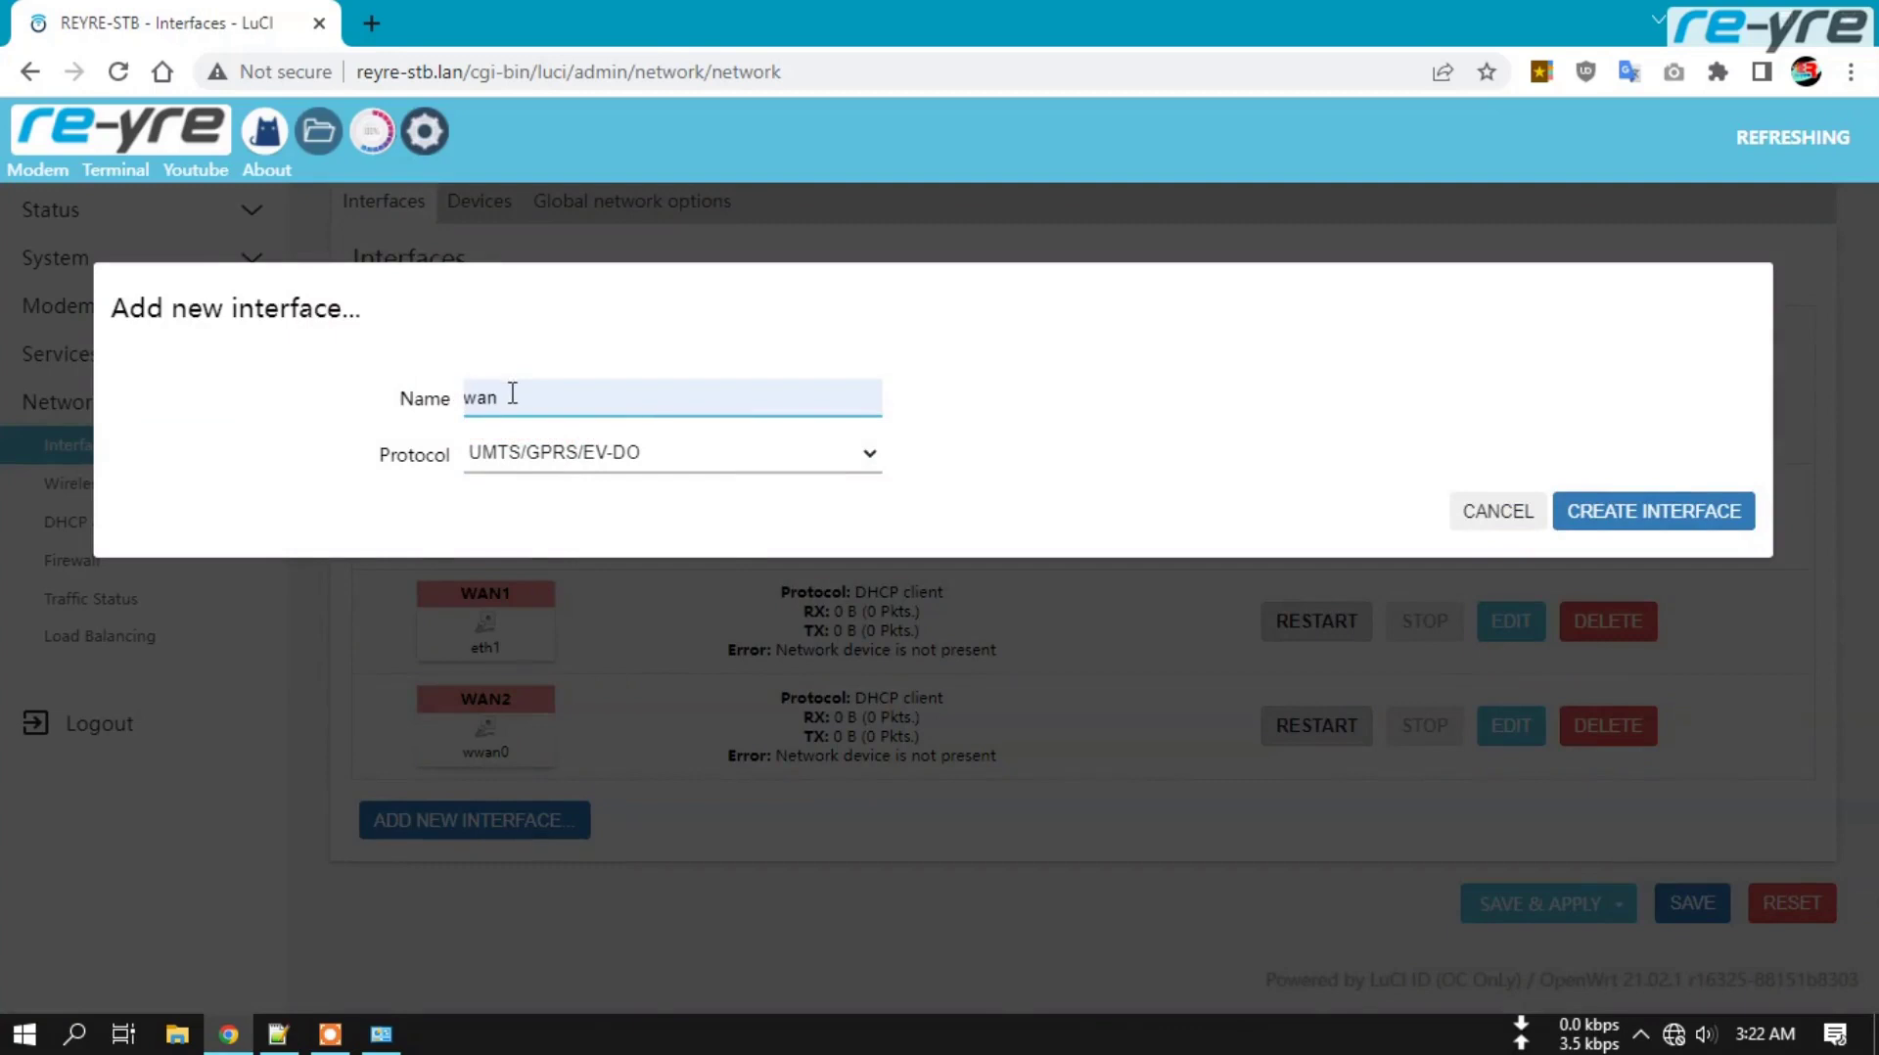
pyautogui.click(561, 455)
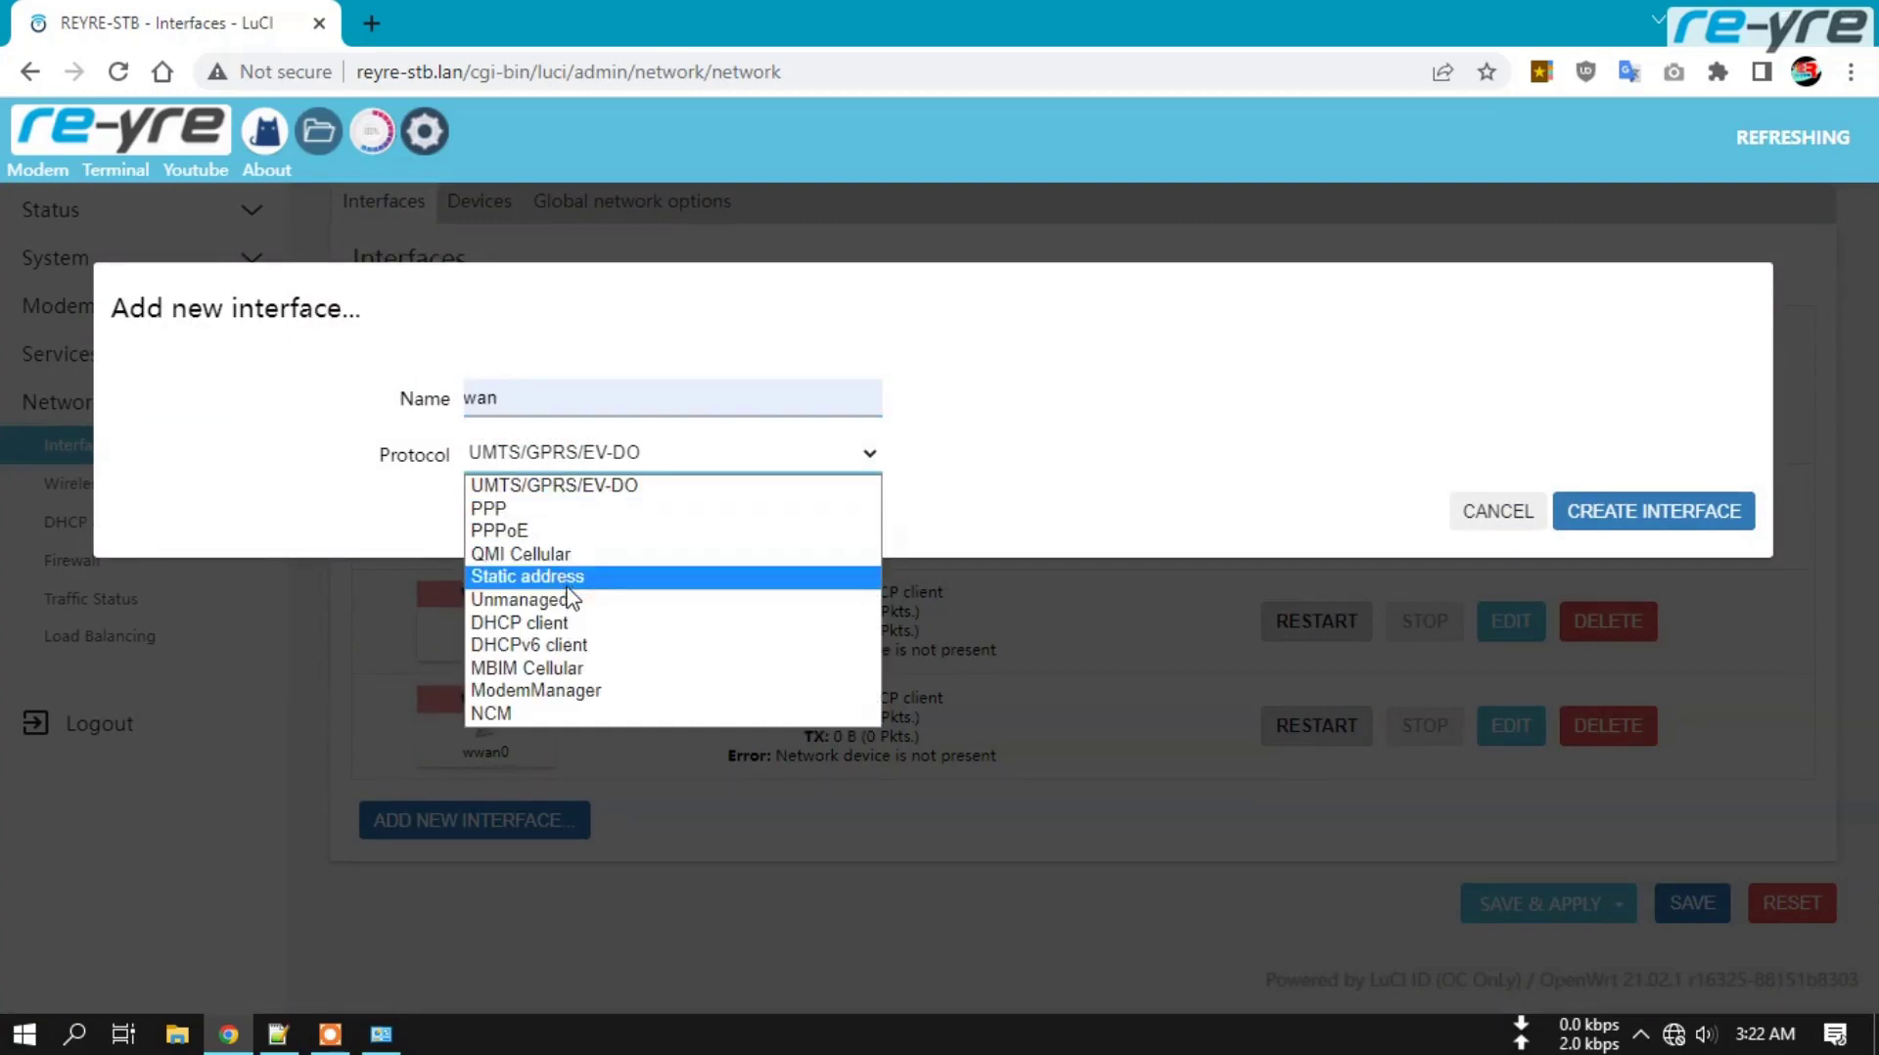
pyautogui.click(575, 627)
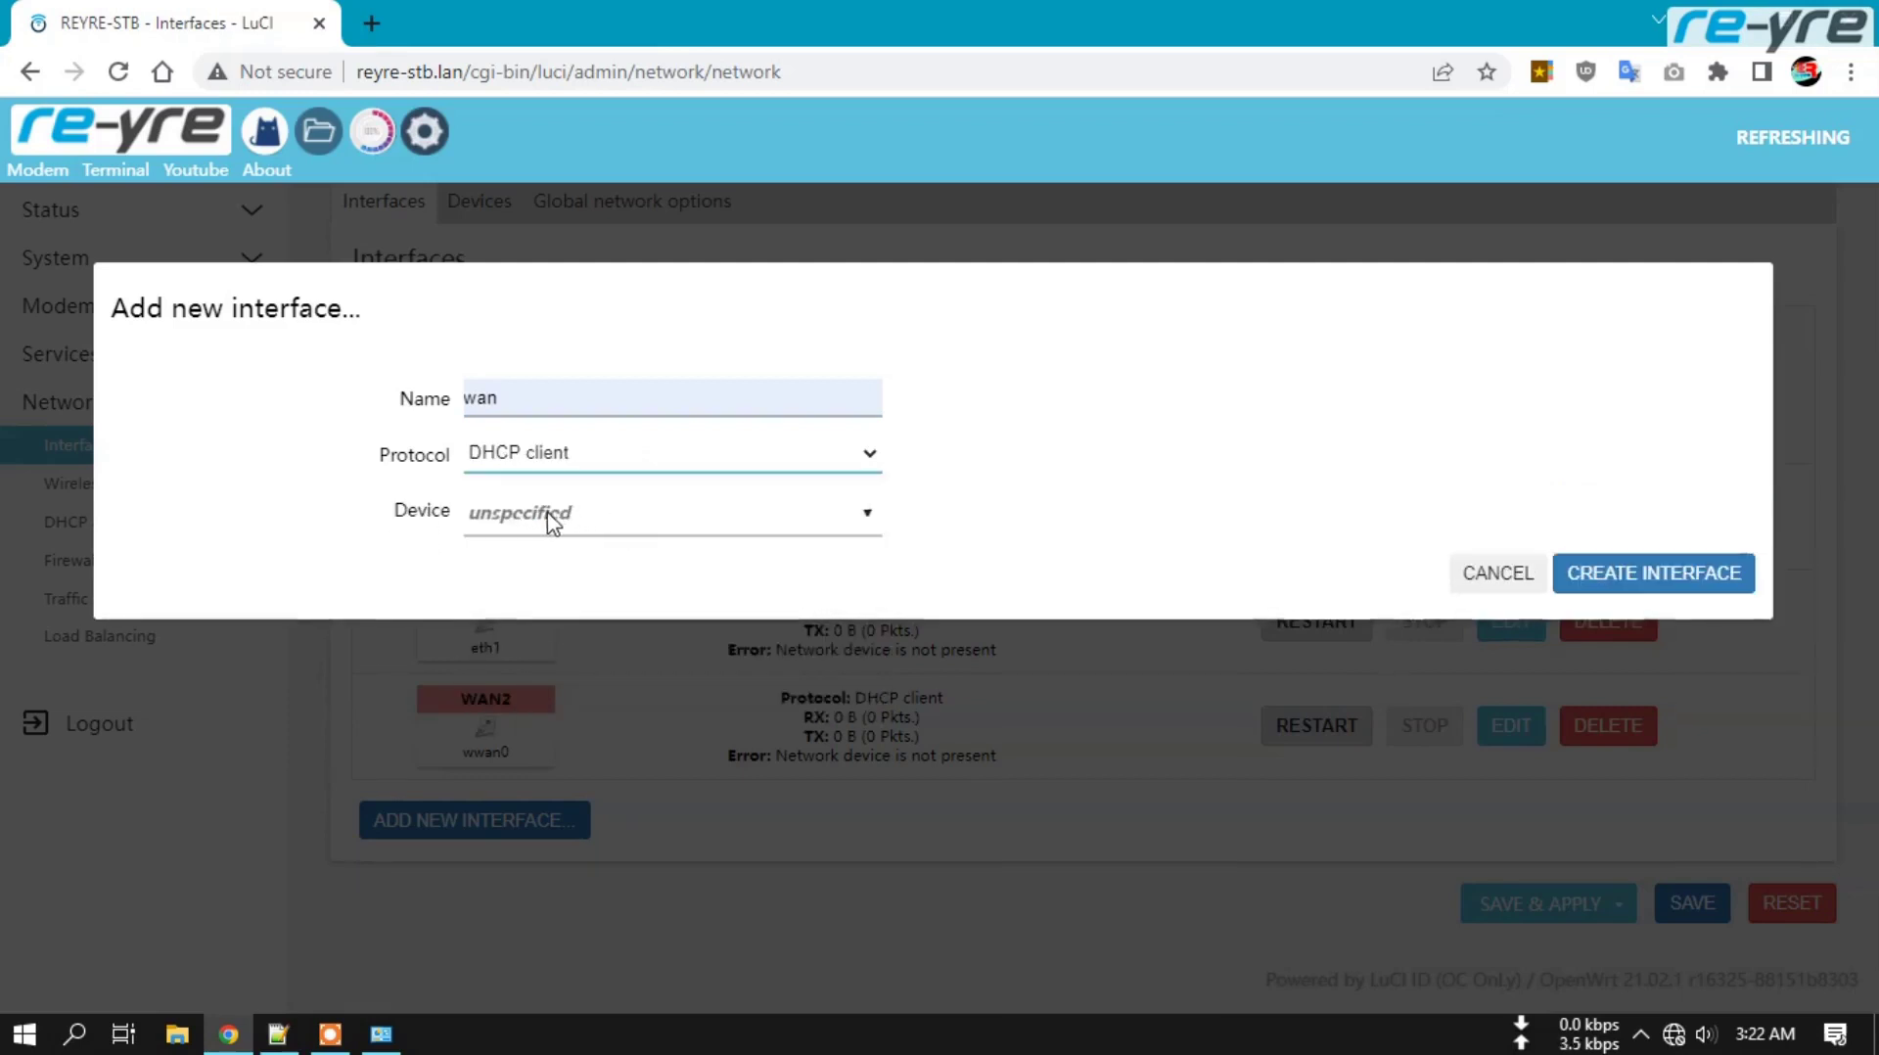
pyautogui.click(692, 524)
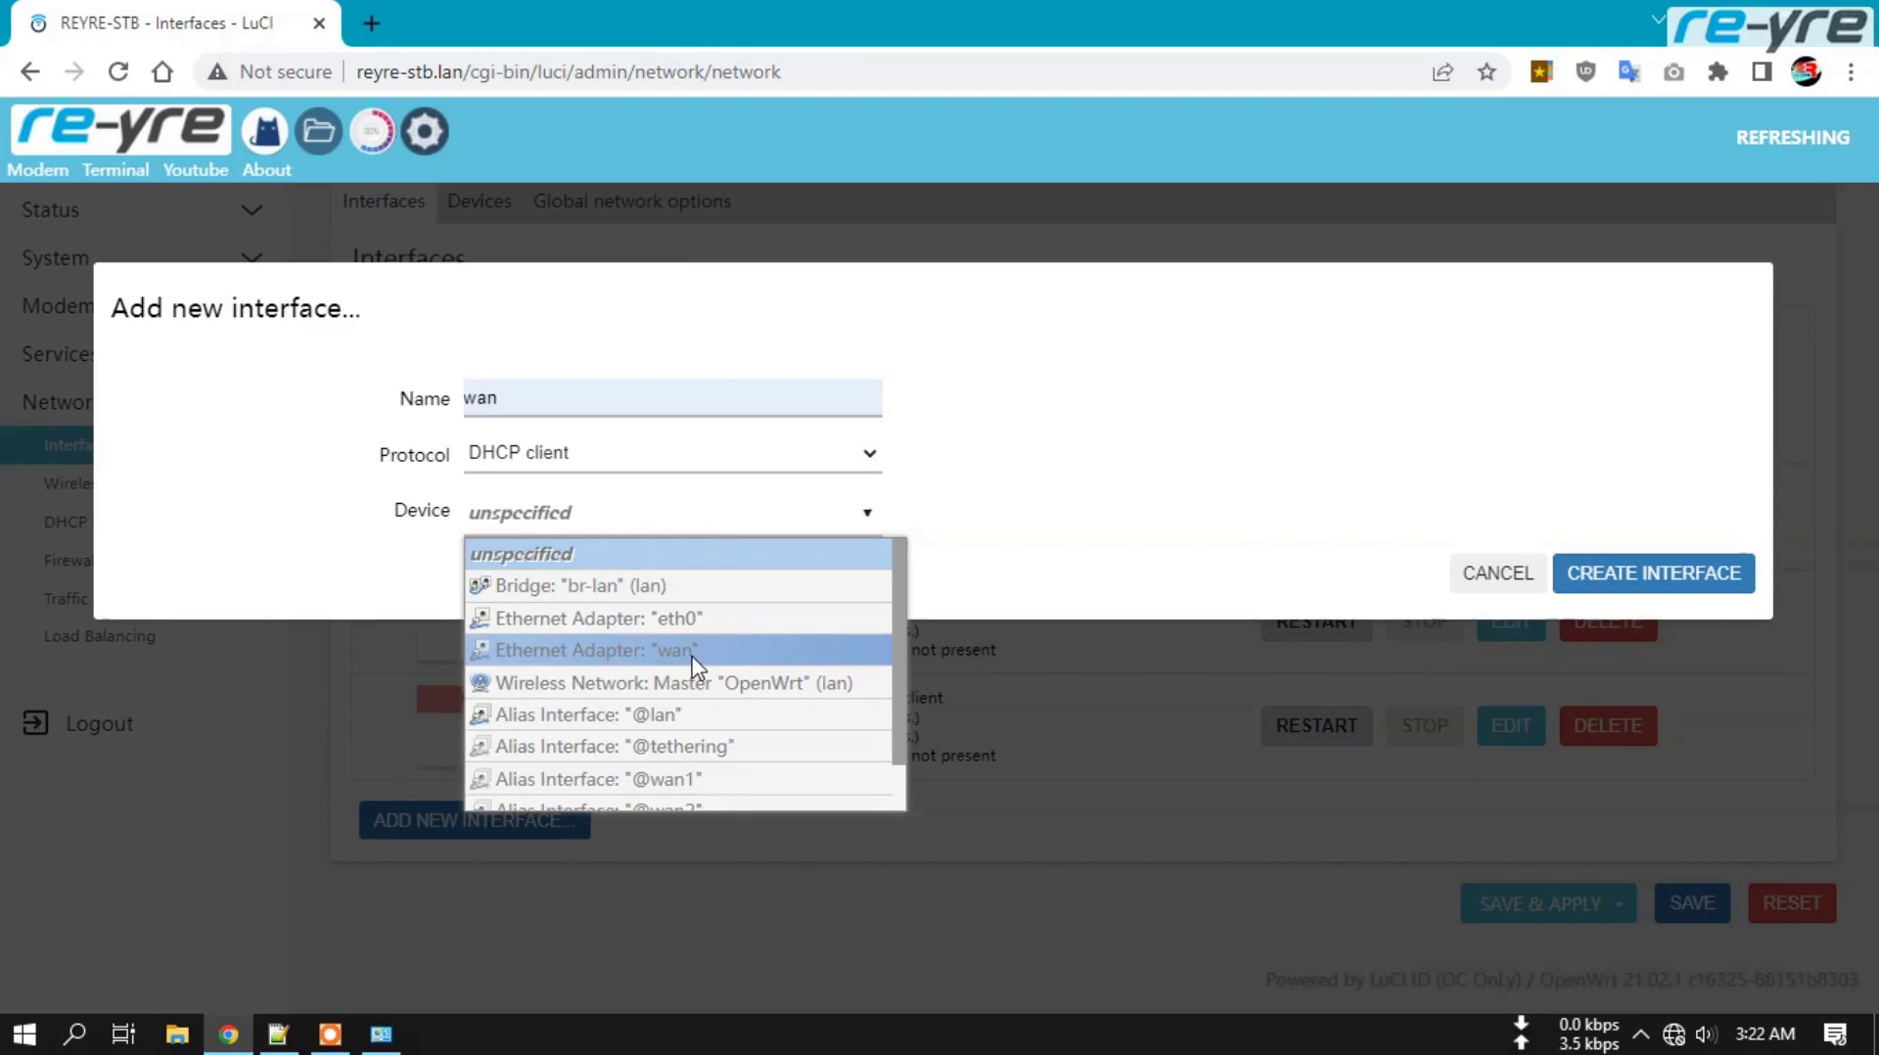
pyautogui.click(646, 650)
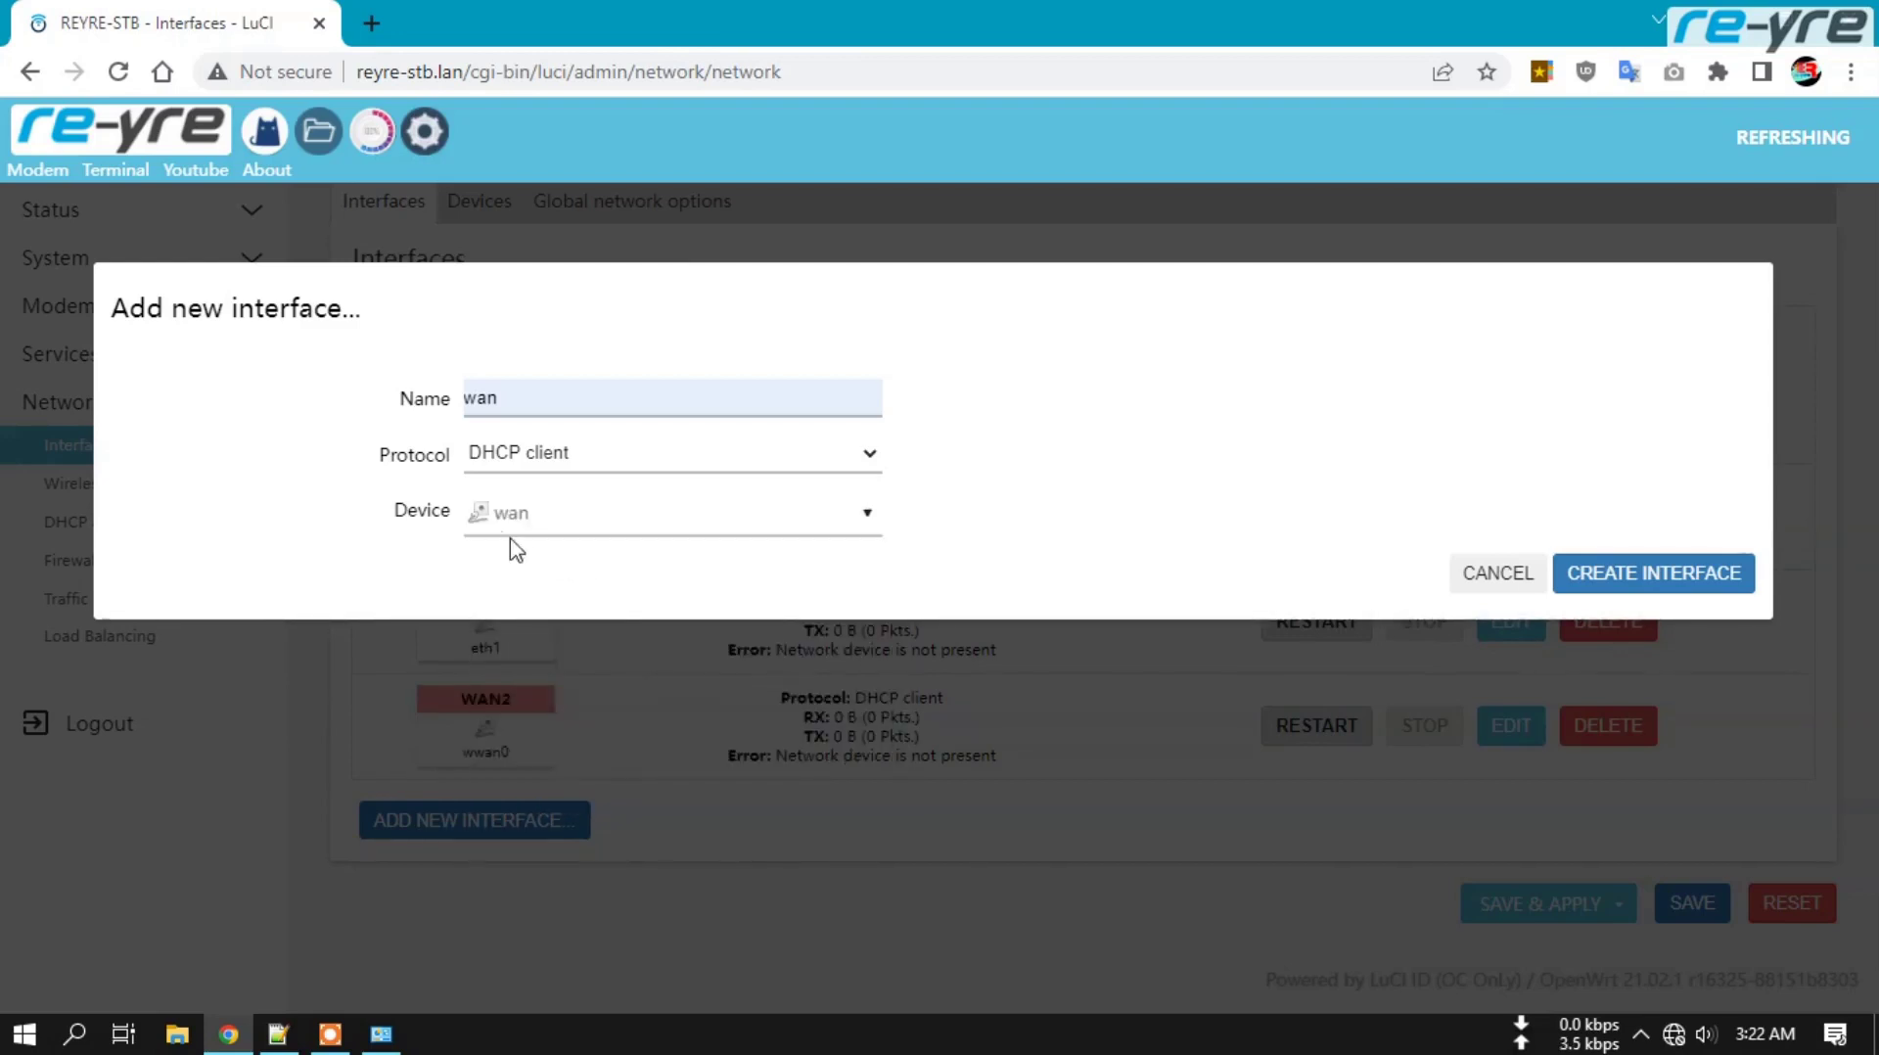
pyautogui.click(1669, 587)
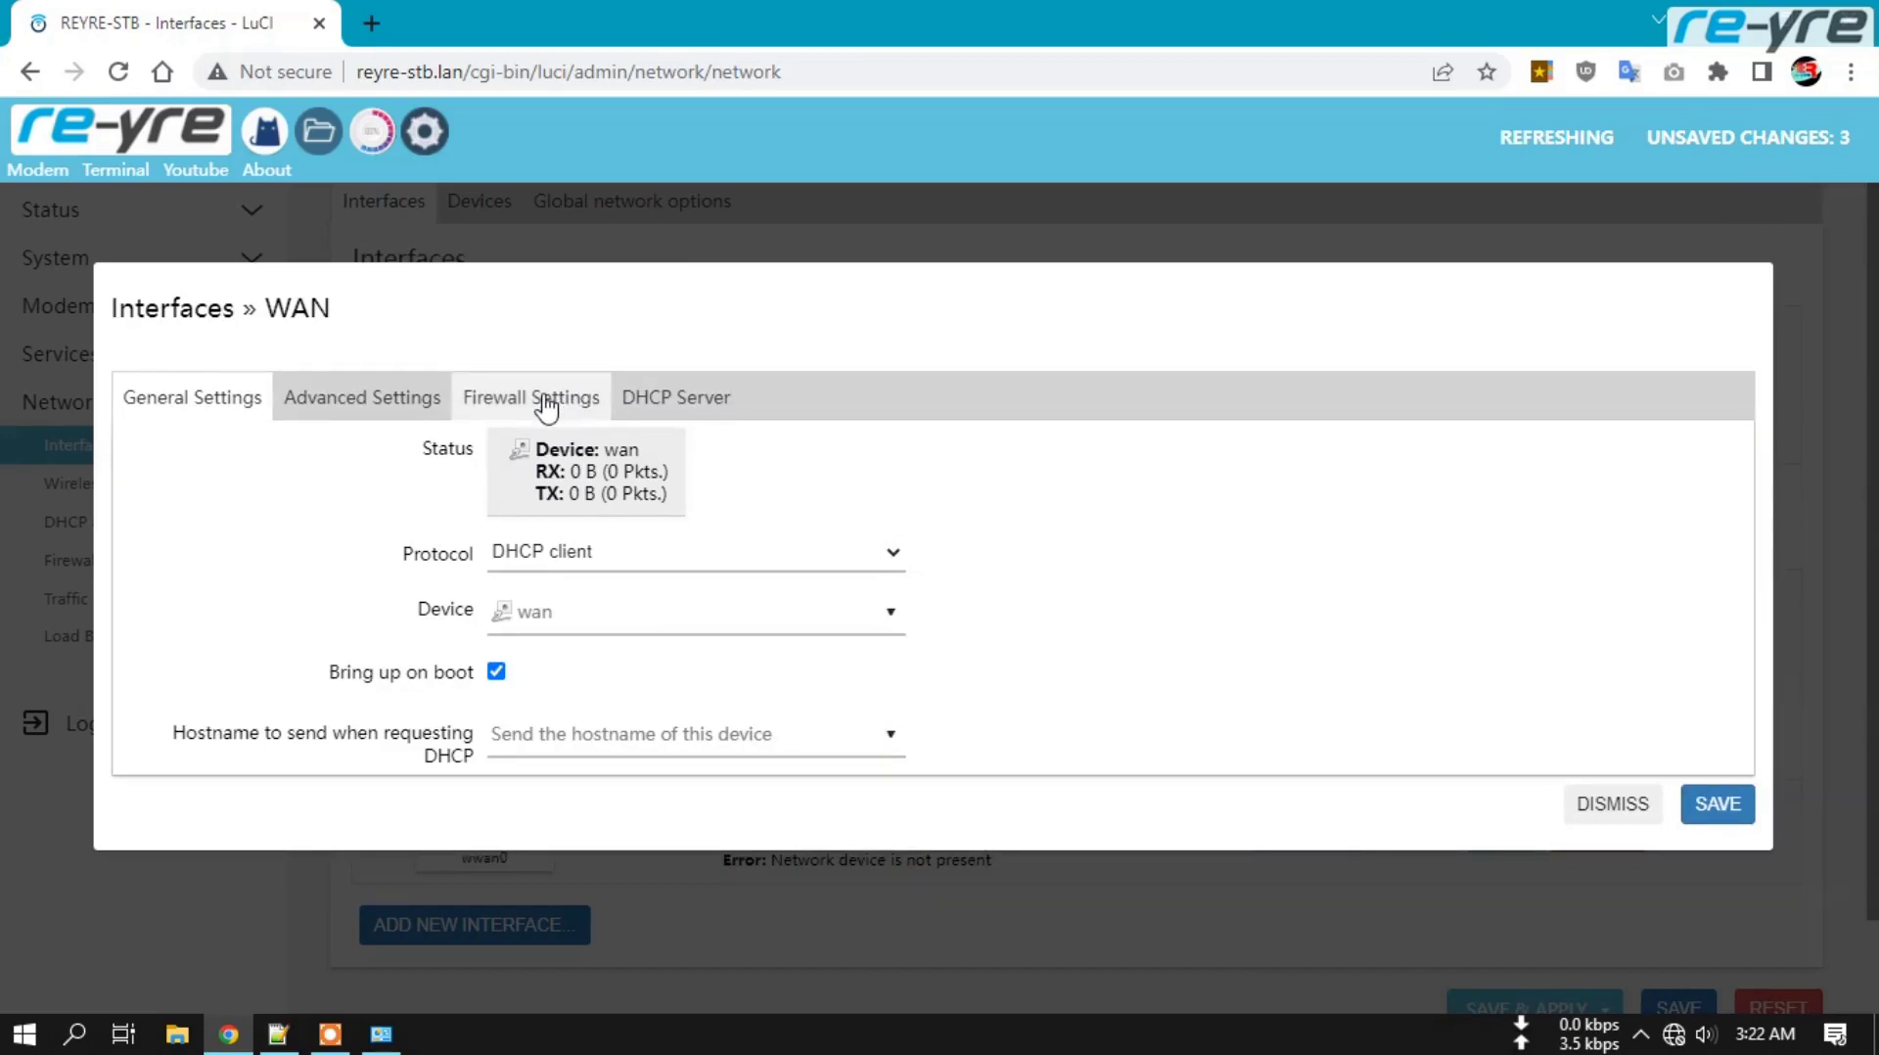
# - Assign the new interface to the wan firewall zone, save it, and apply the pending changes
pyautogui.click(547, 407)
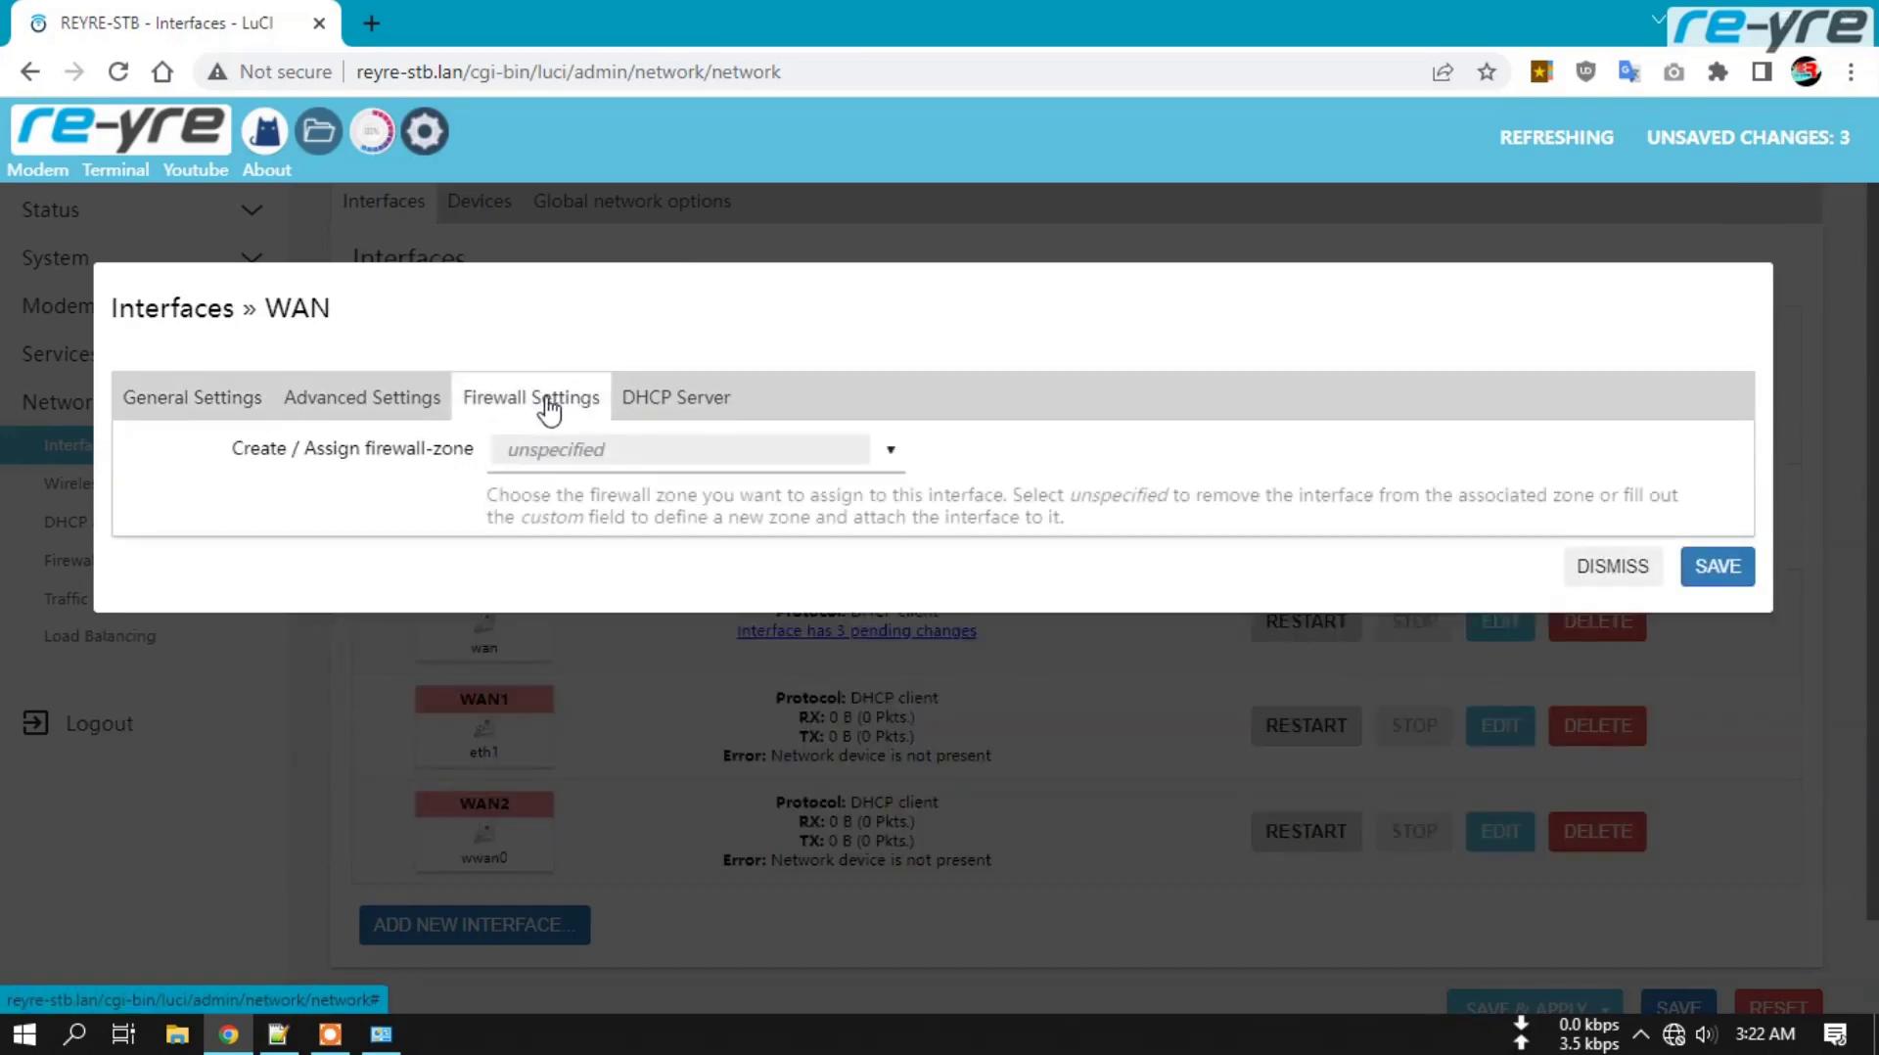
pyautogui.click(634, 458)
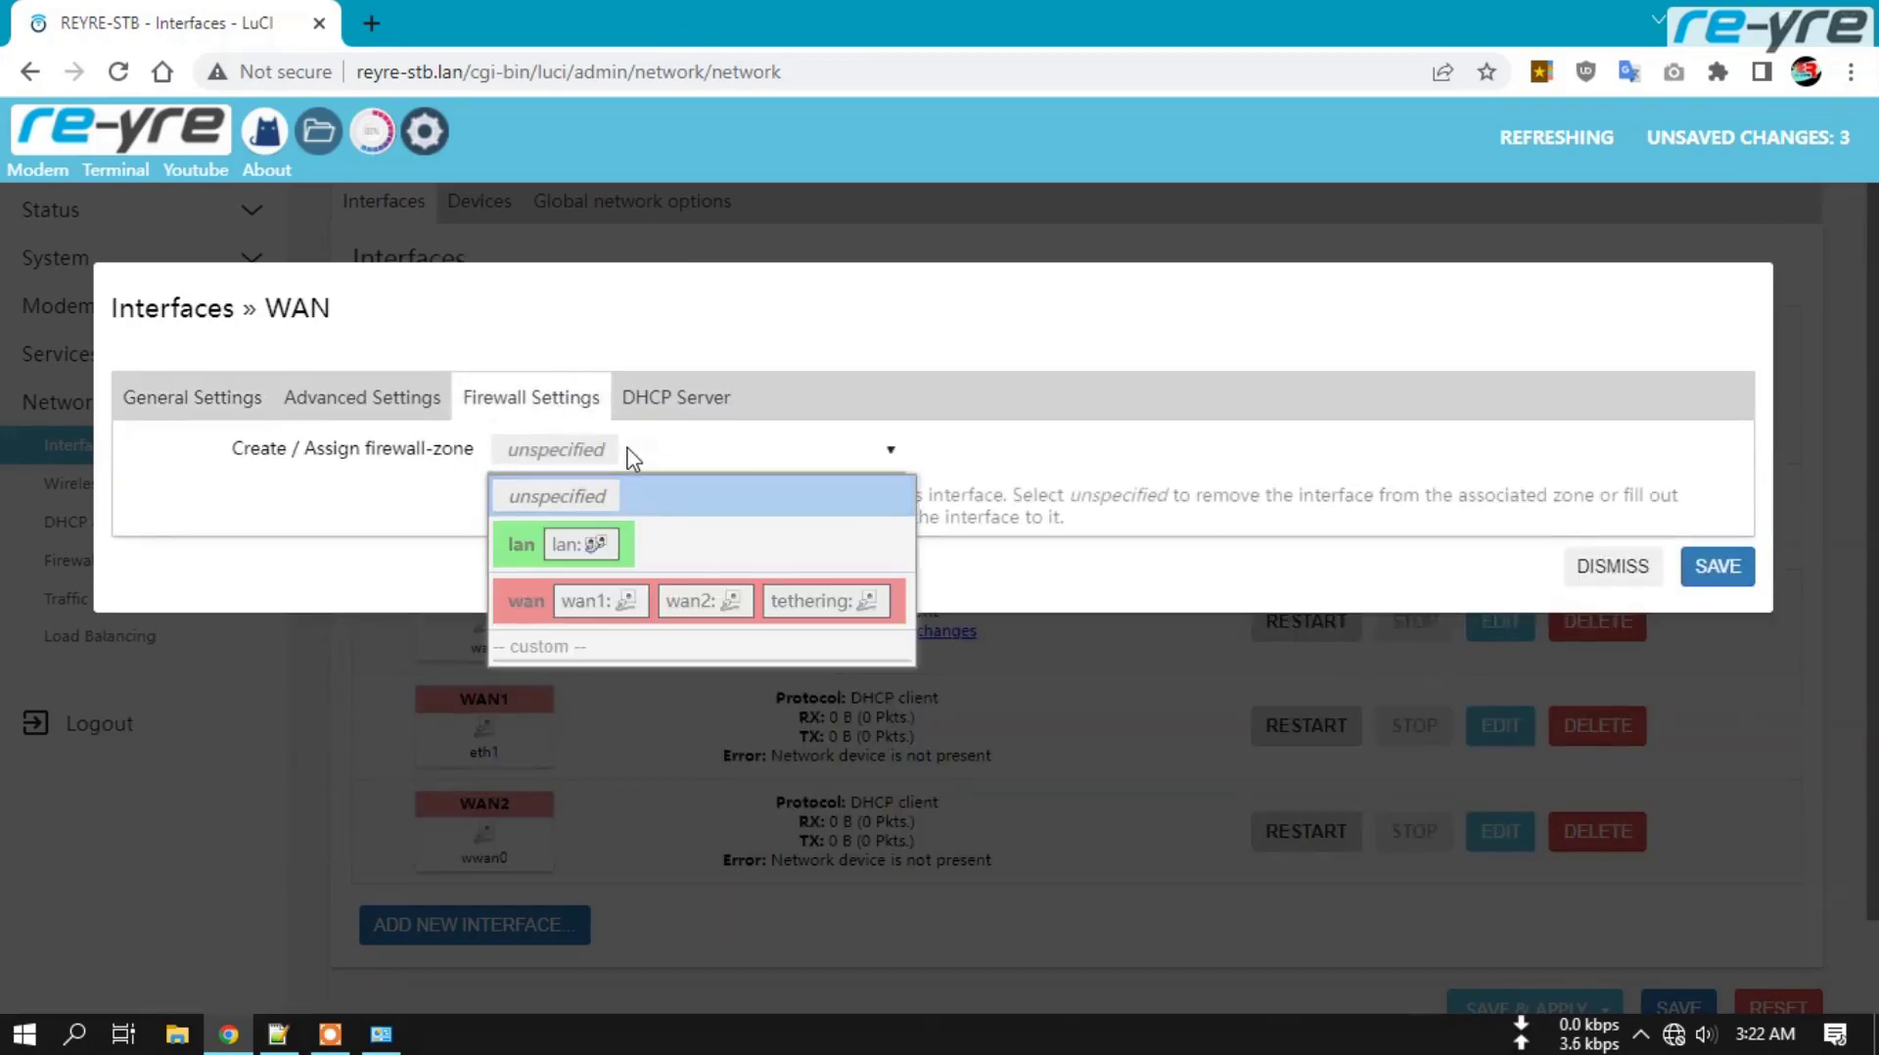
pyautogui.click(525, 612)
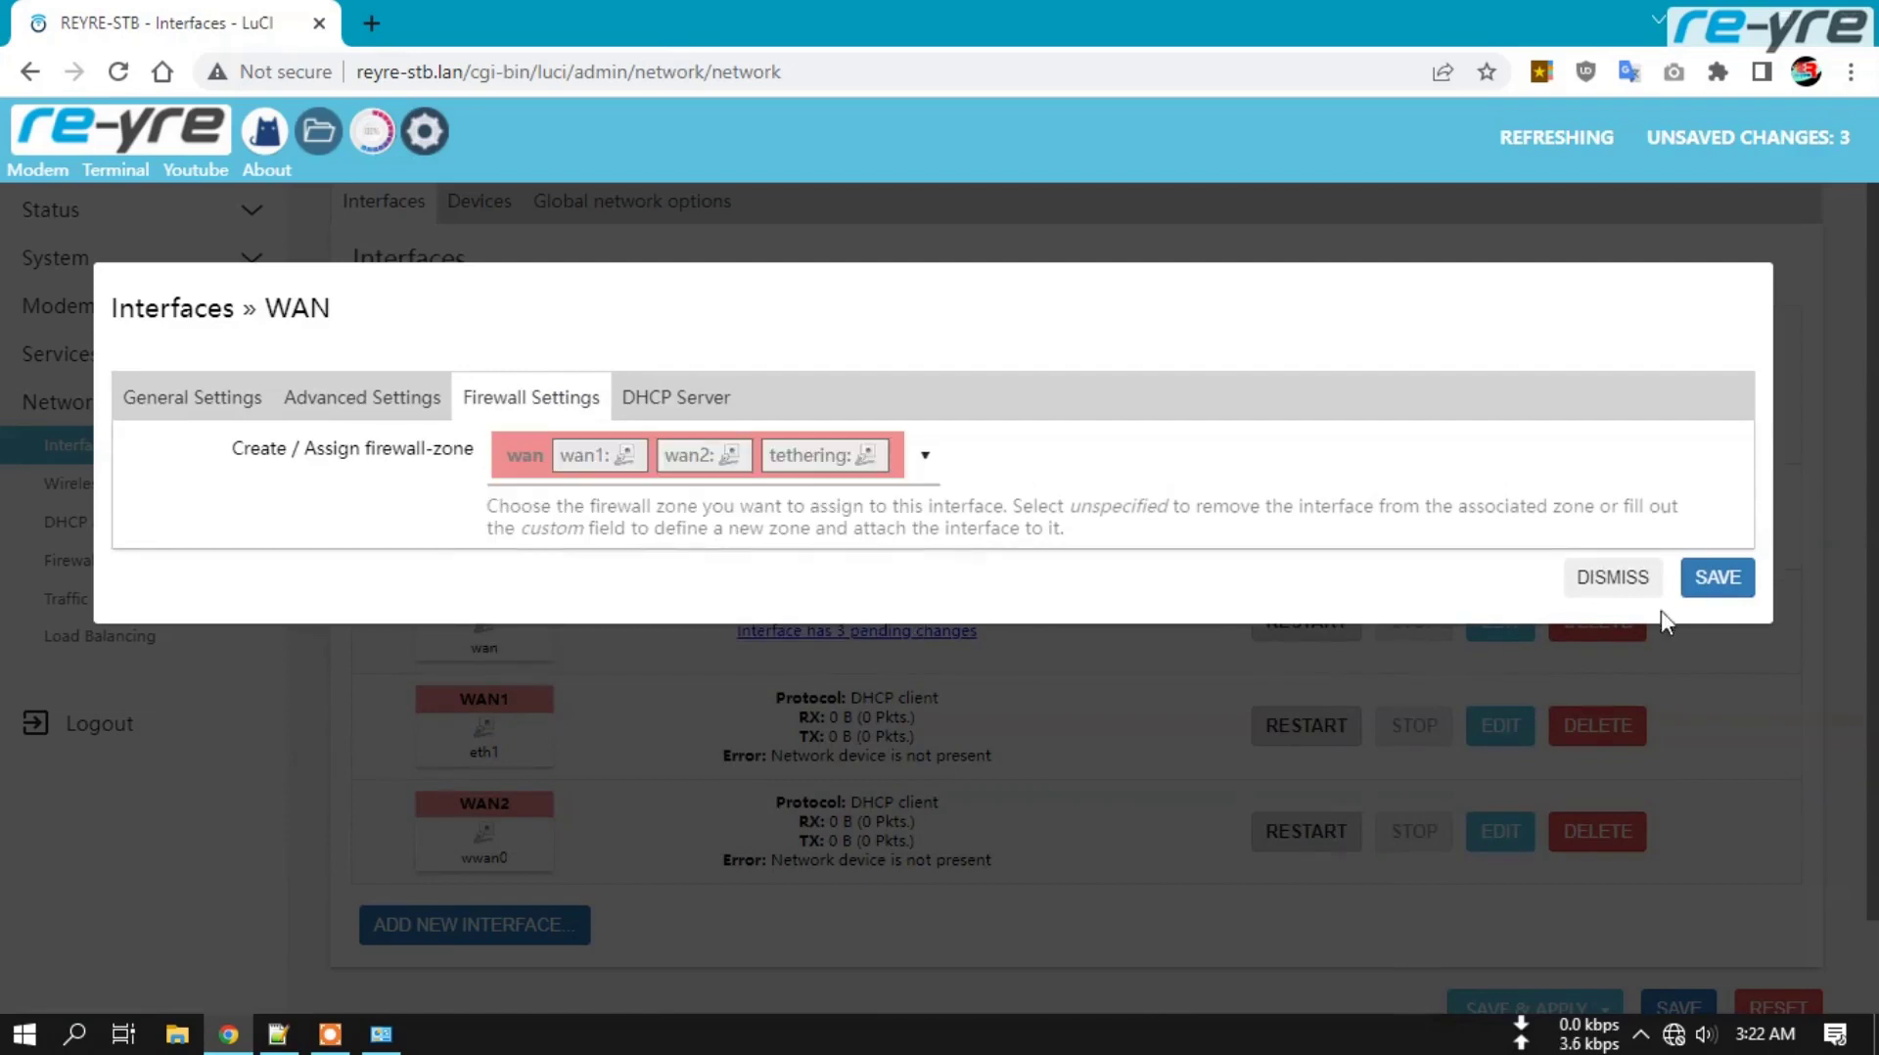
pyautogui.click(1706, 584)
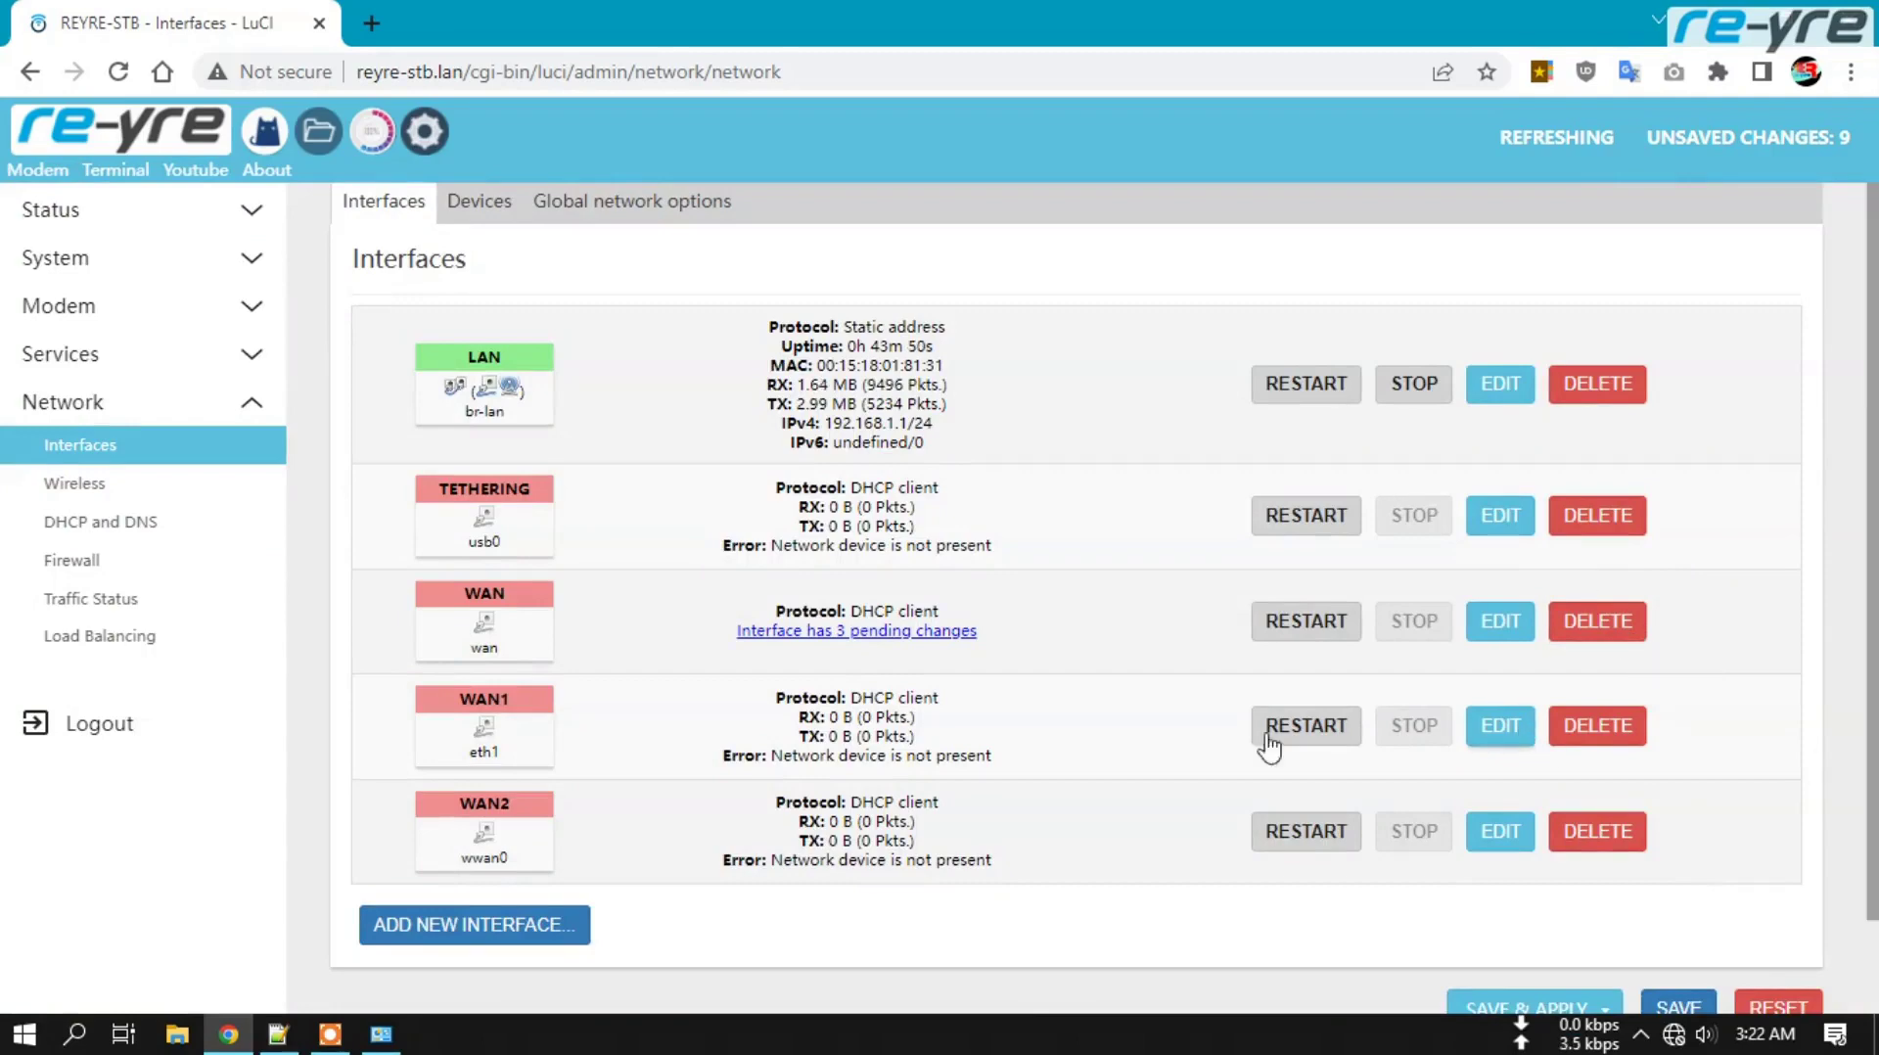
pyautogui.scroll(-1, 1370, 831)
pyautogui.click(1560, 914)
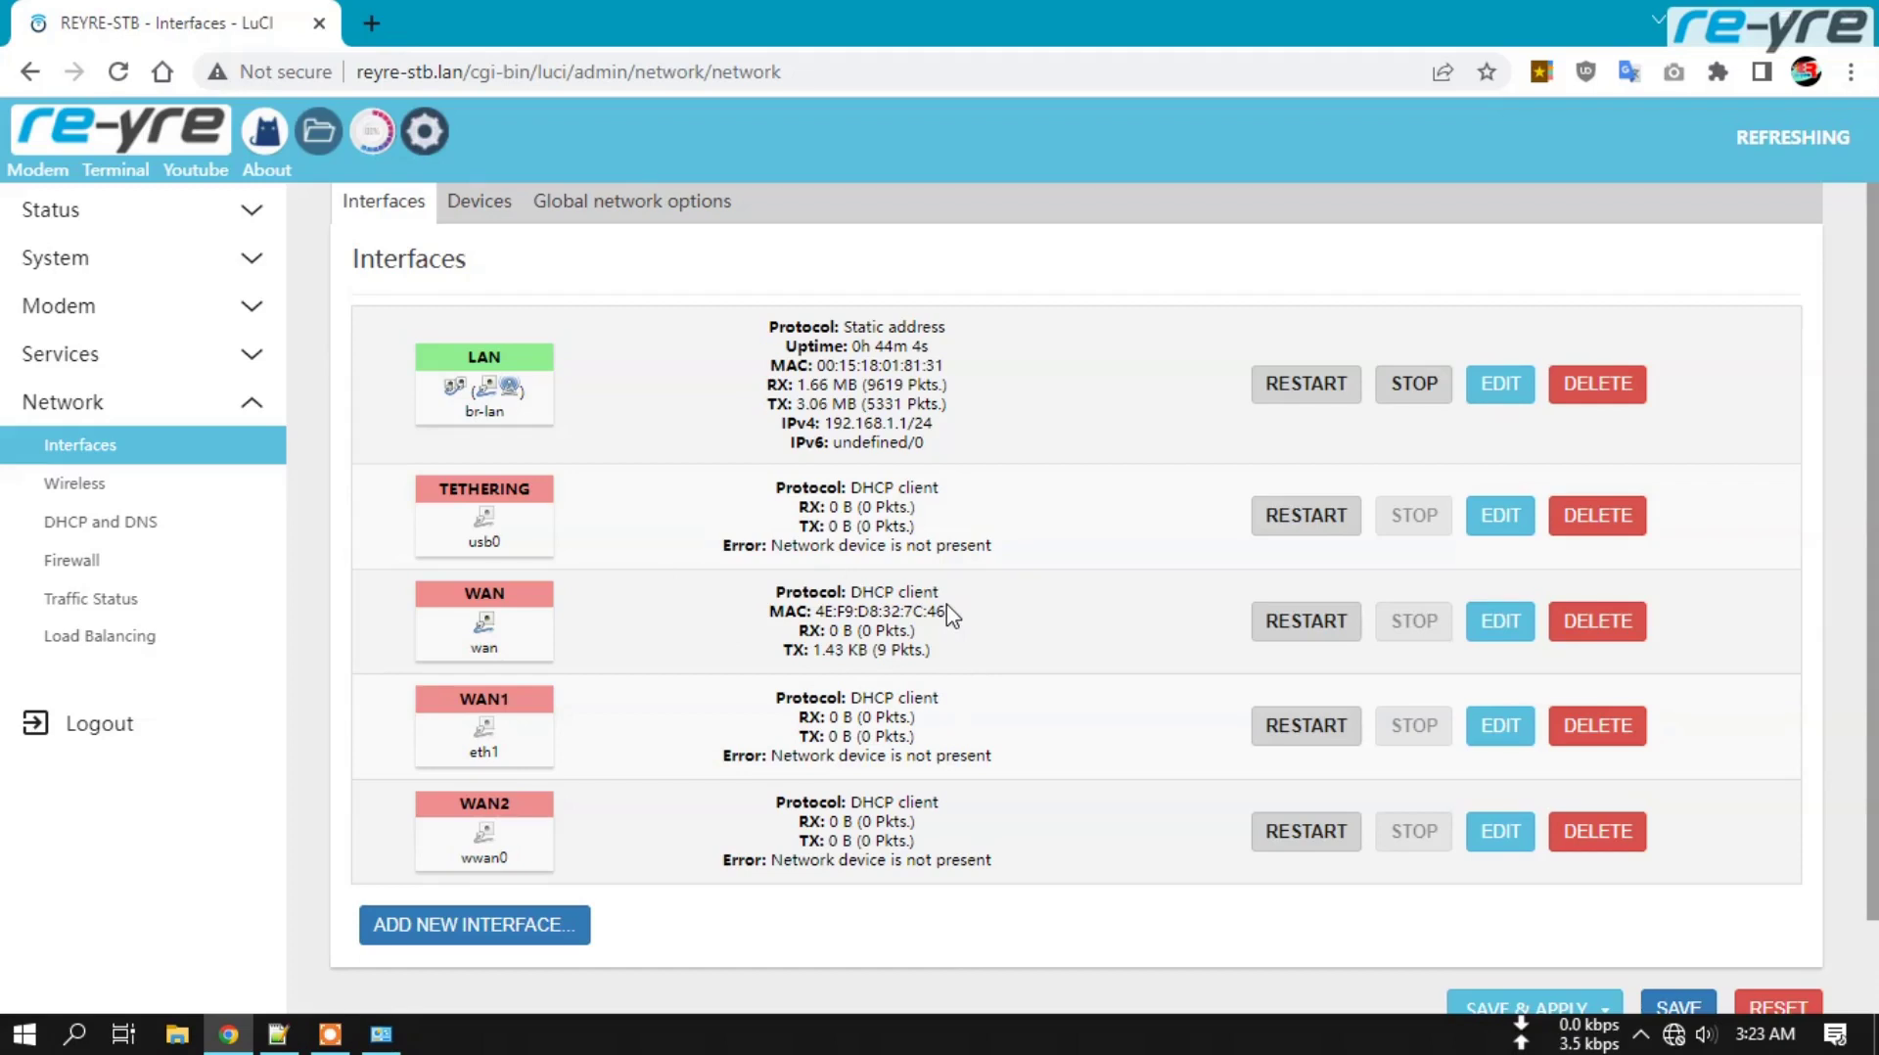
# - Try to add a wan macvlan link on eth0 by running the 1a commands from New Text Document.txt in Notepad++ in the router's terminal
pyautogui.click(127, 176)
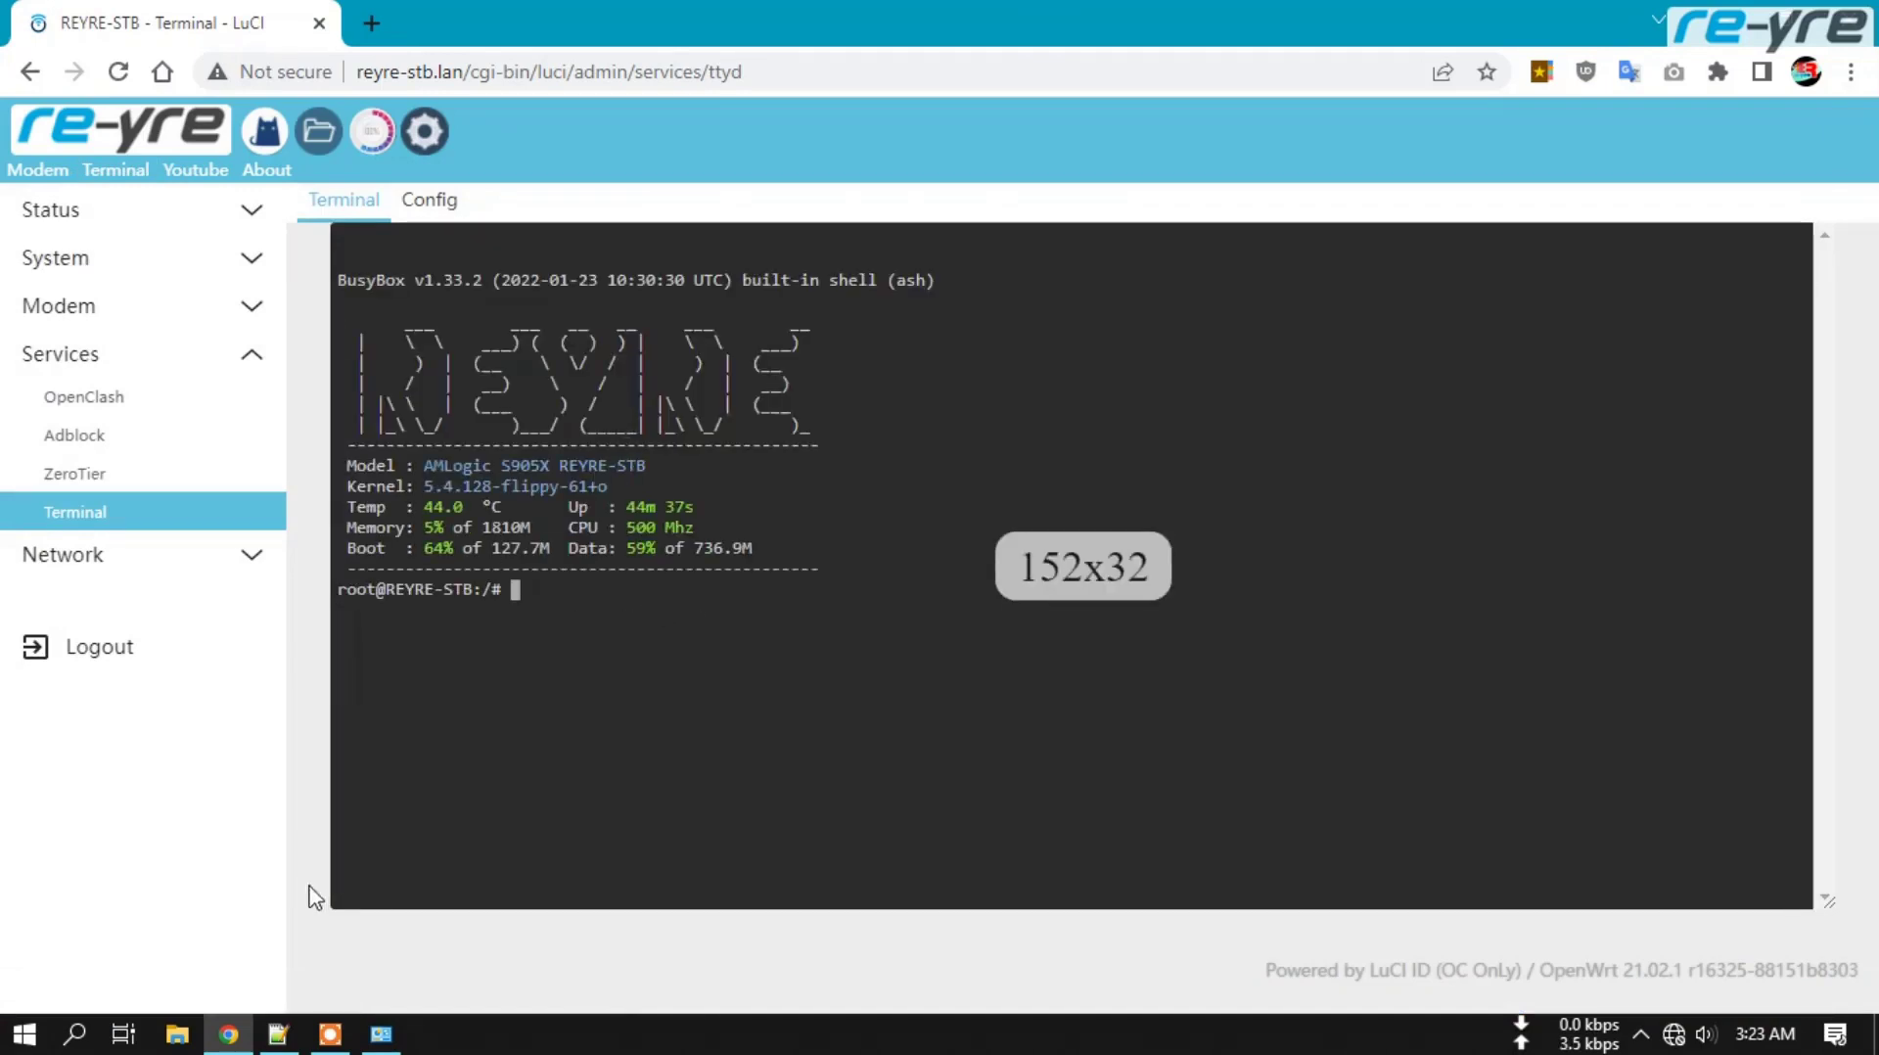
pyautogui.click(280, 1035)
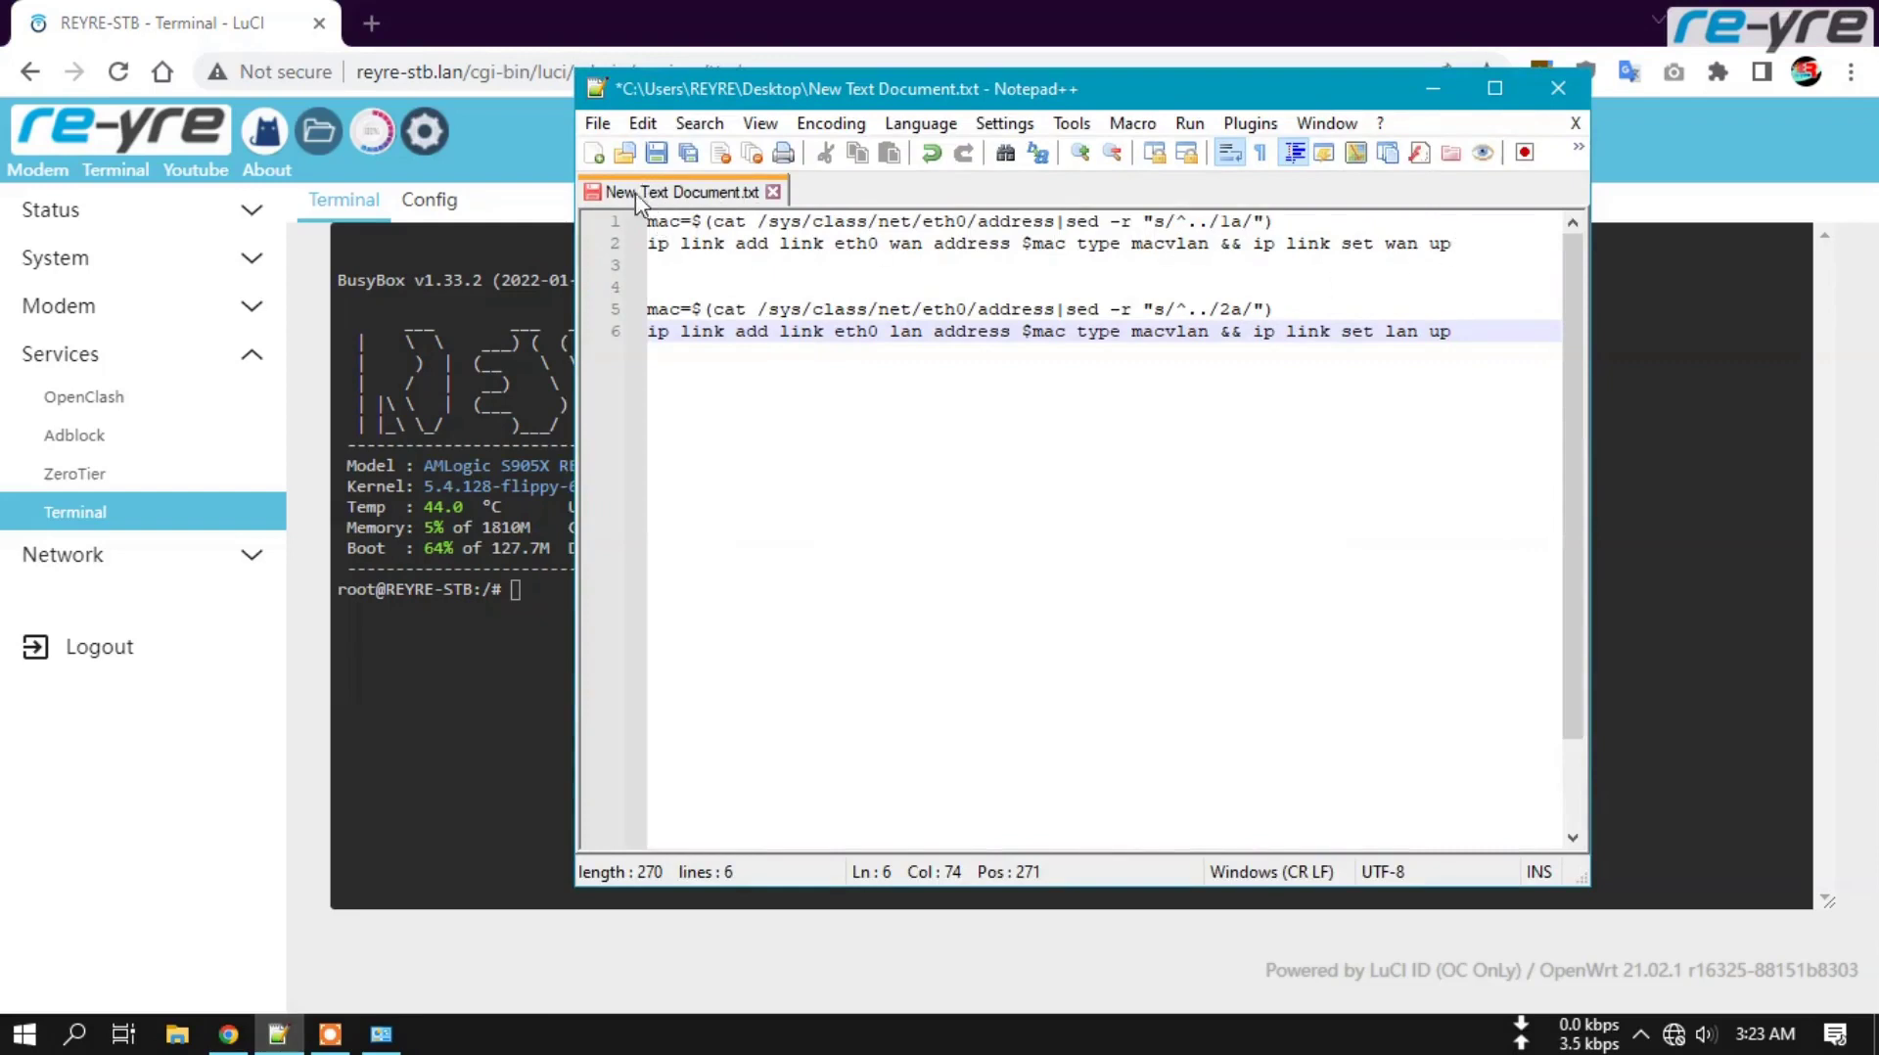
pyautogui.moveTo(648, 221); pyautogui.dragTo(1456, 262)
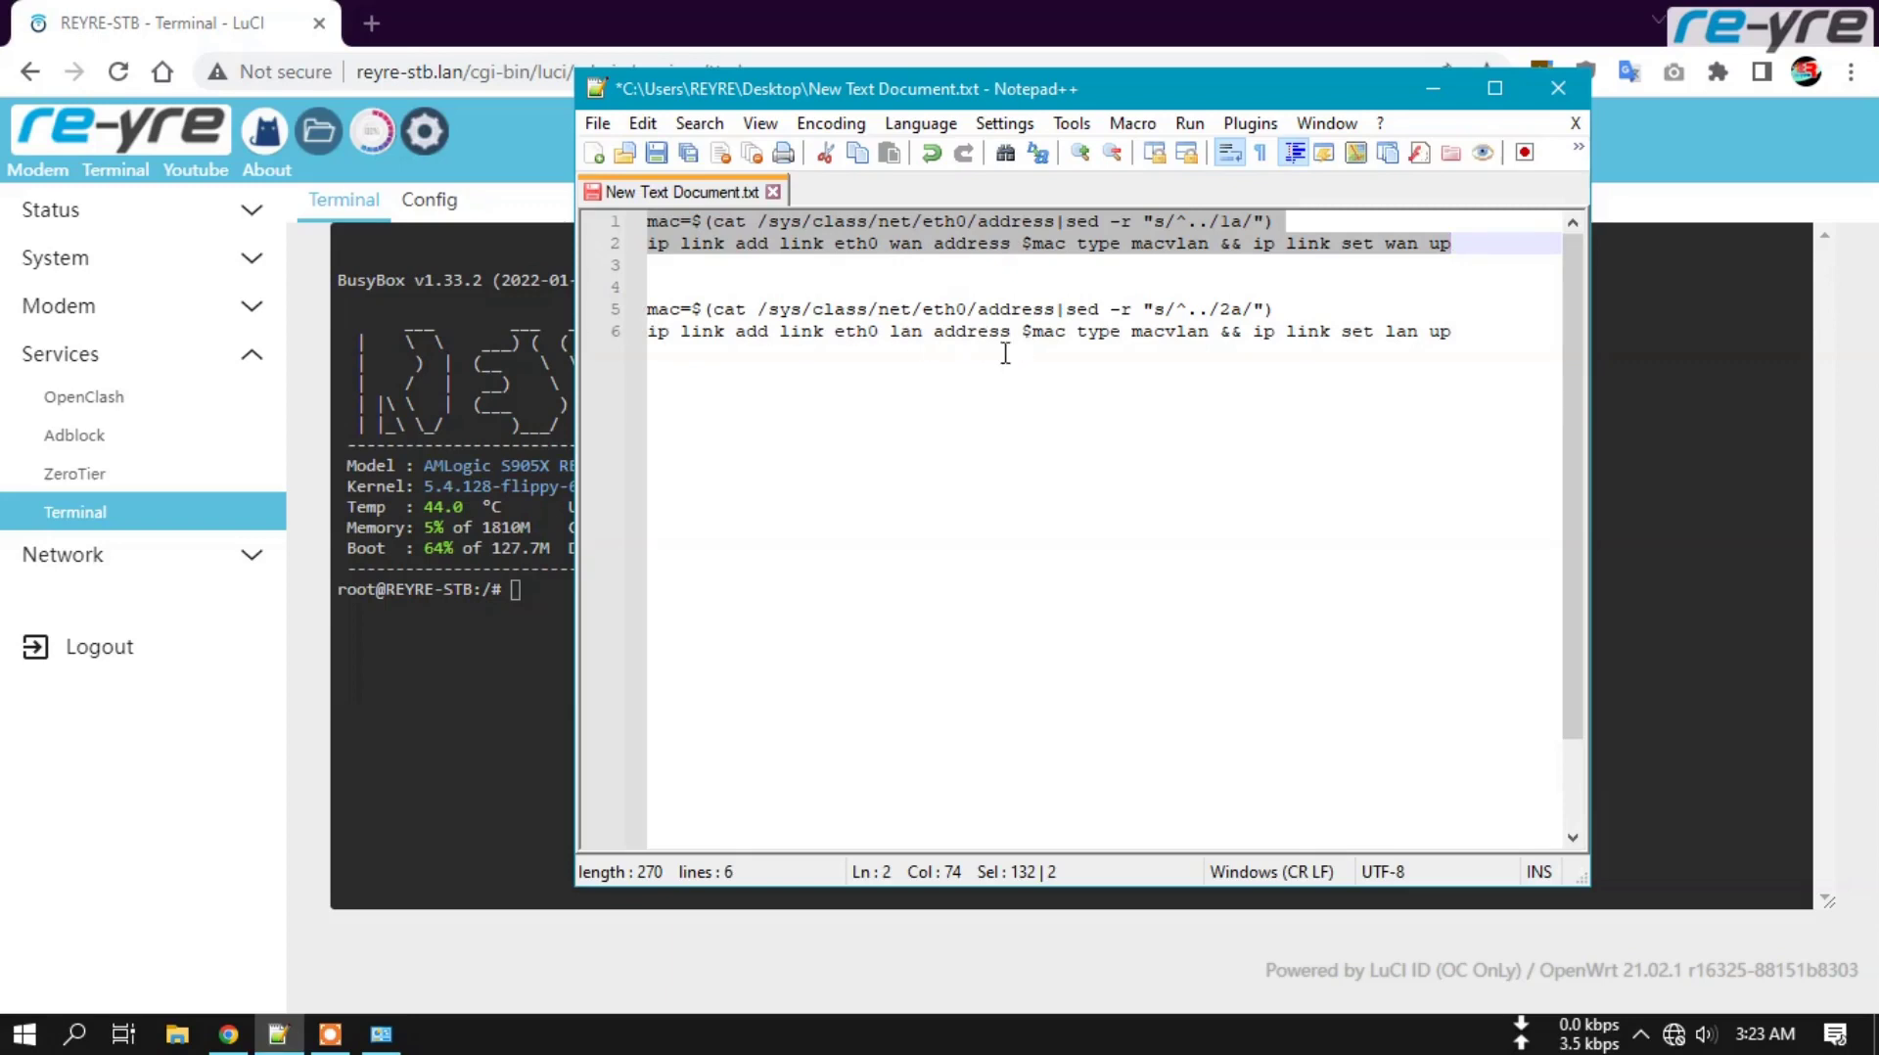
pyautogui.rightClick(1106, 245)
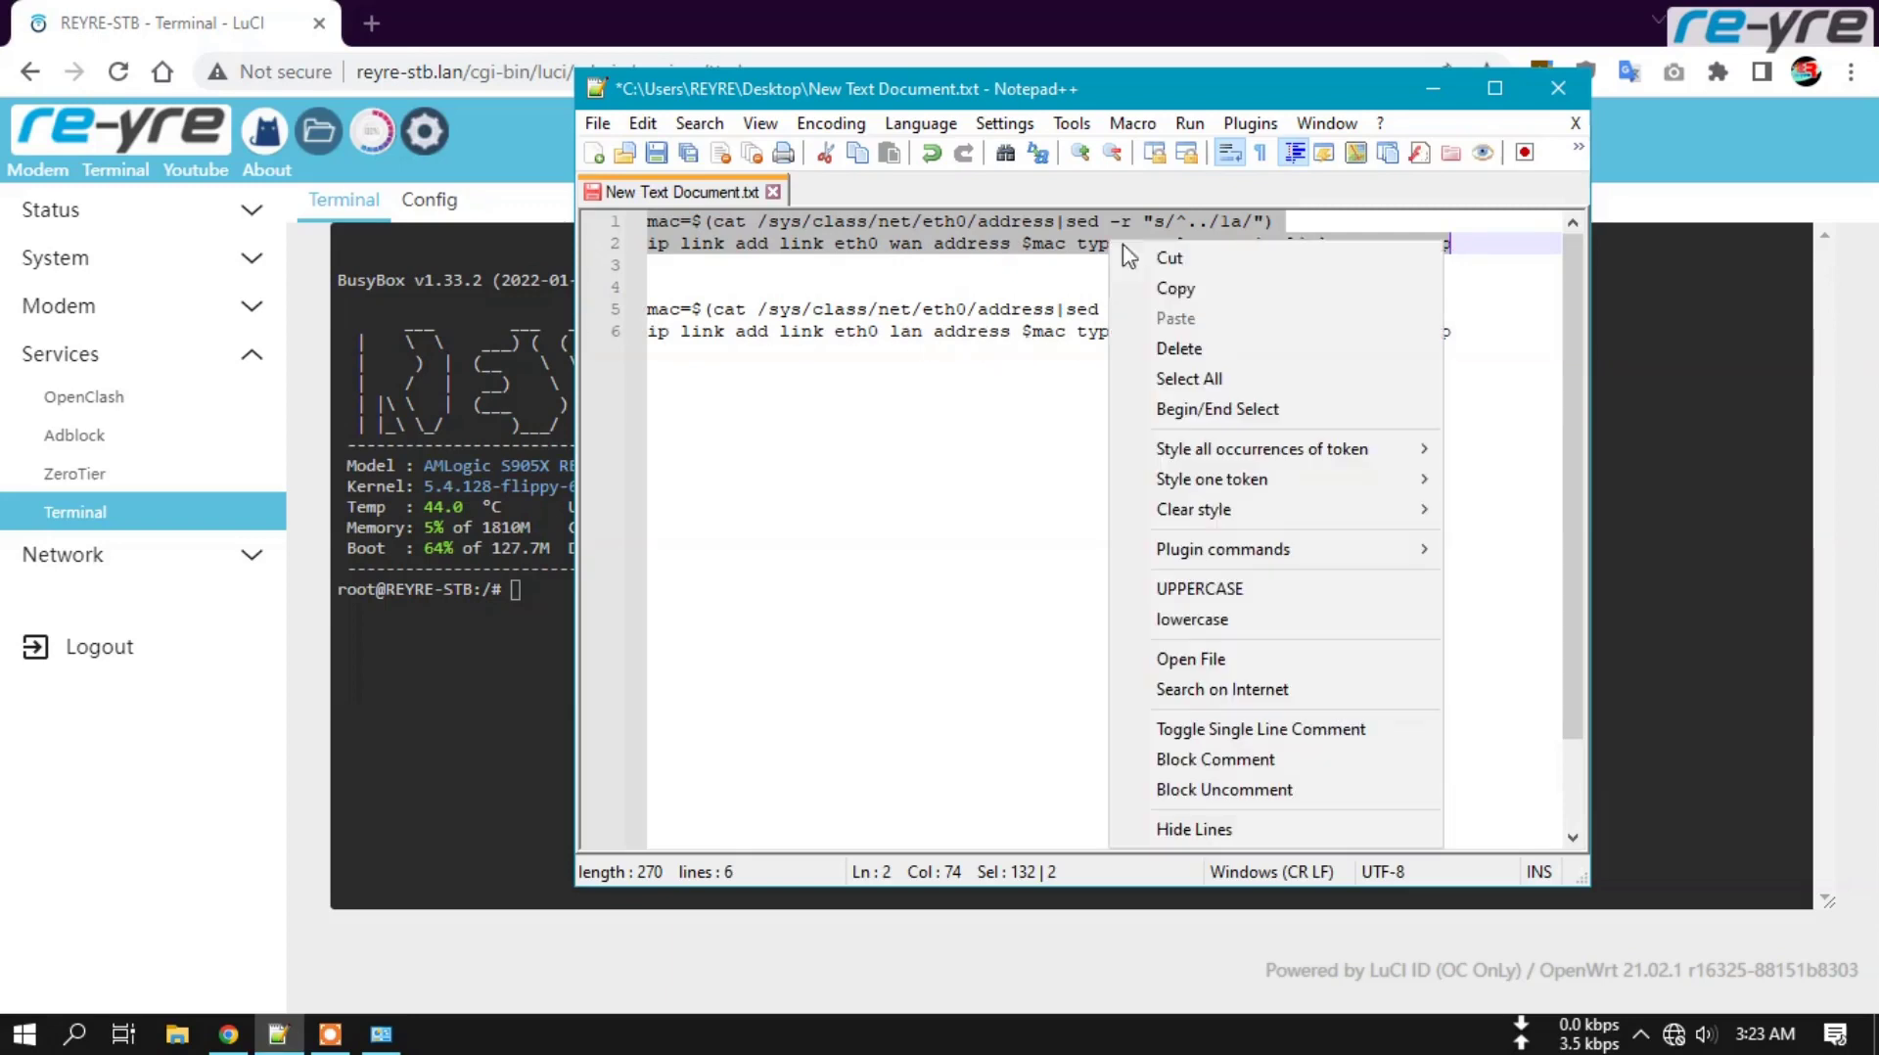
pyautogui.click(1174, 288)
pyautogui.click(549, 593)
pyautogui.rightClick(545, 593)
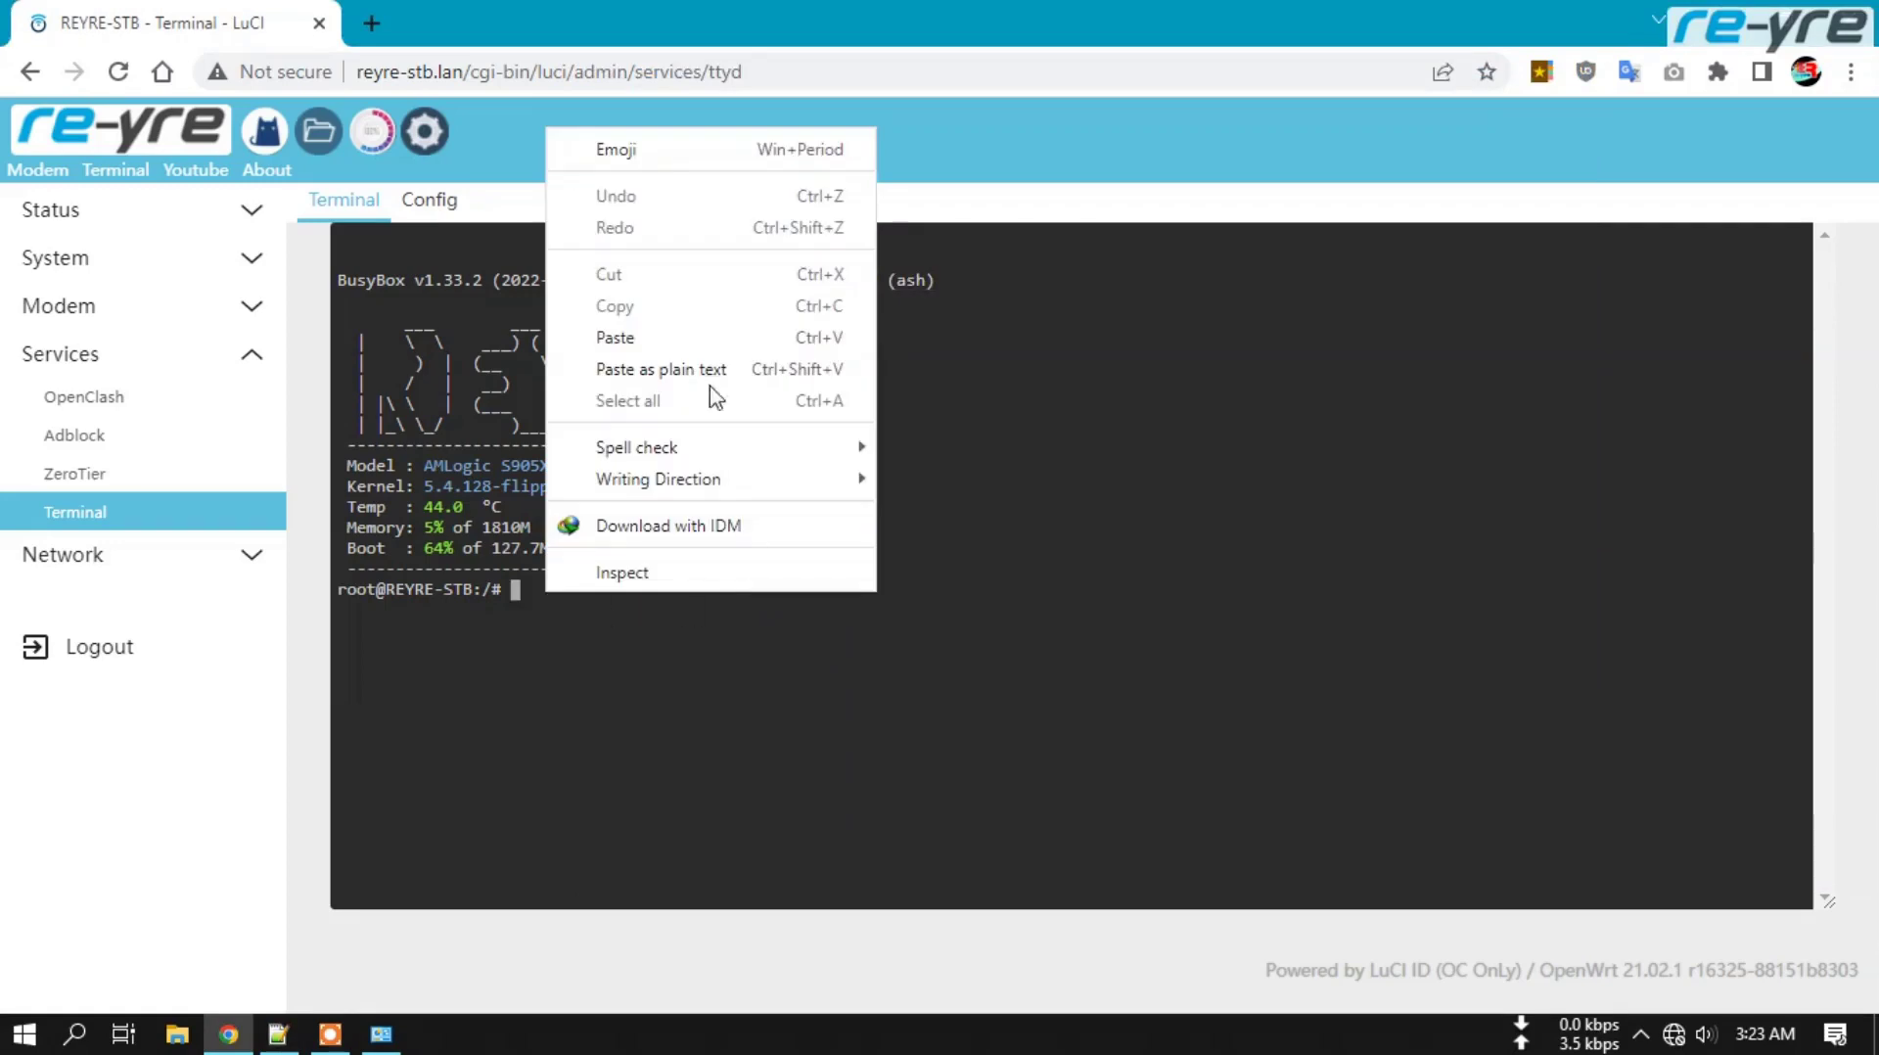
pyautogui.click(703, 340)
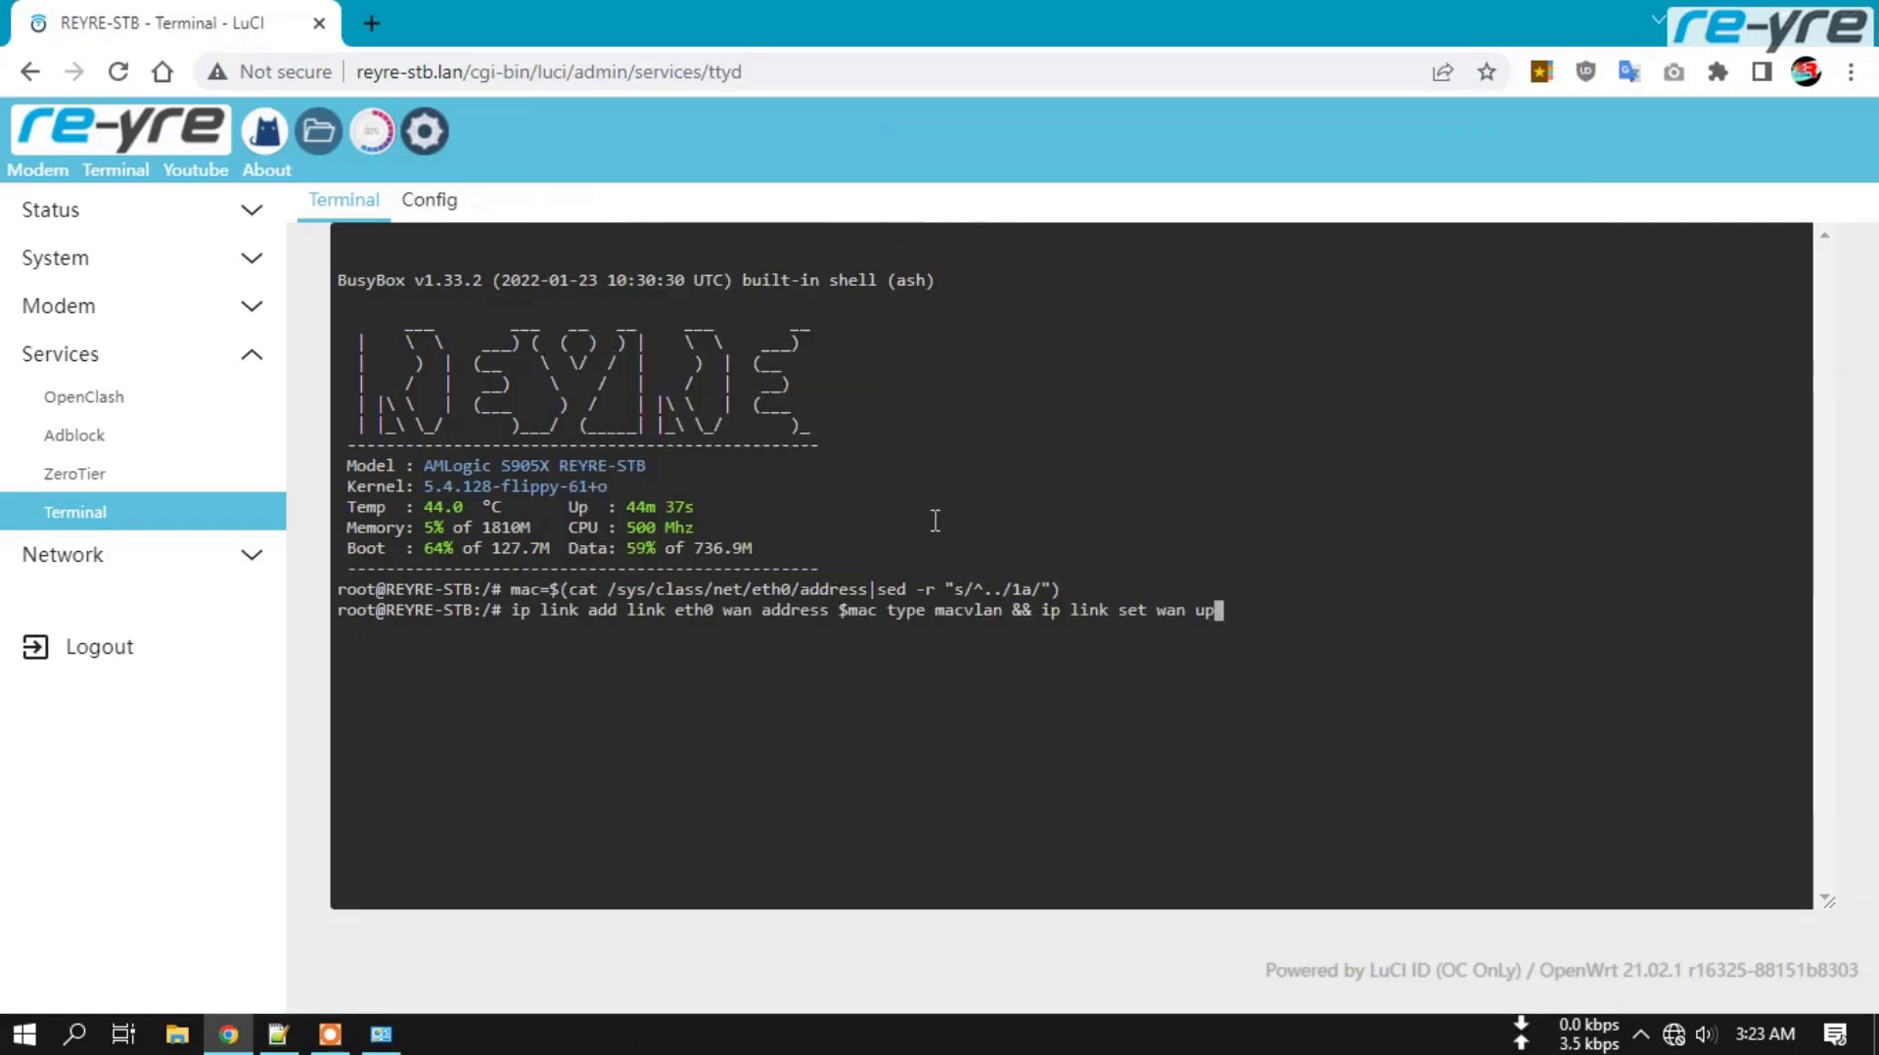
pyautogui.press('Return')
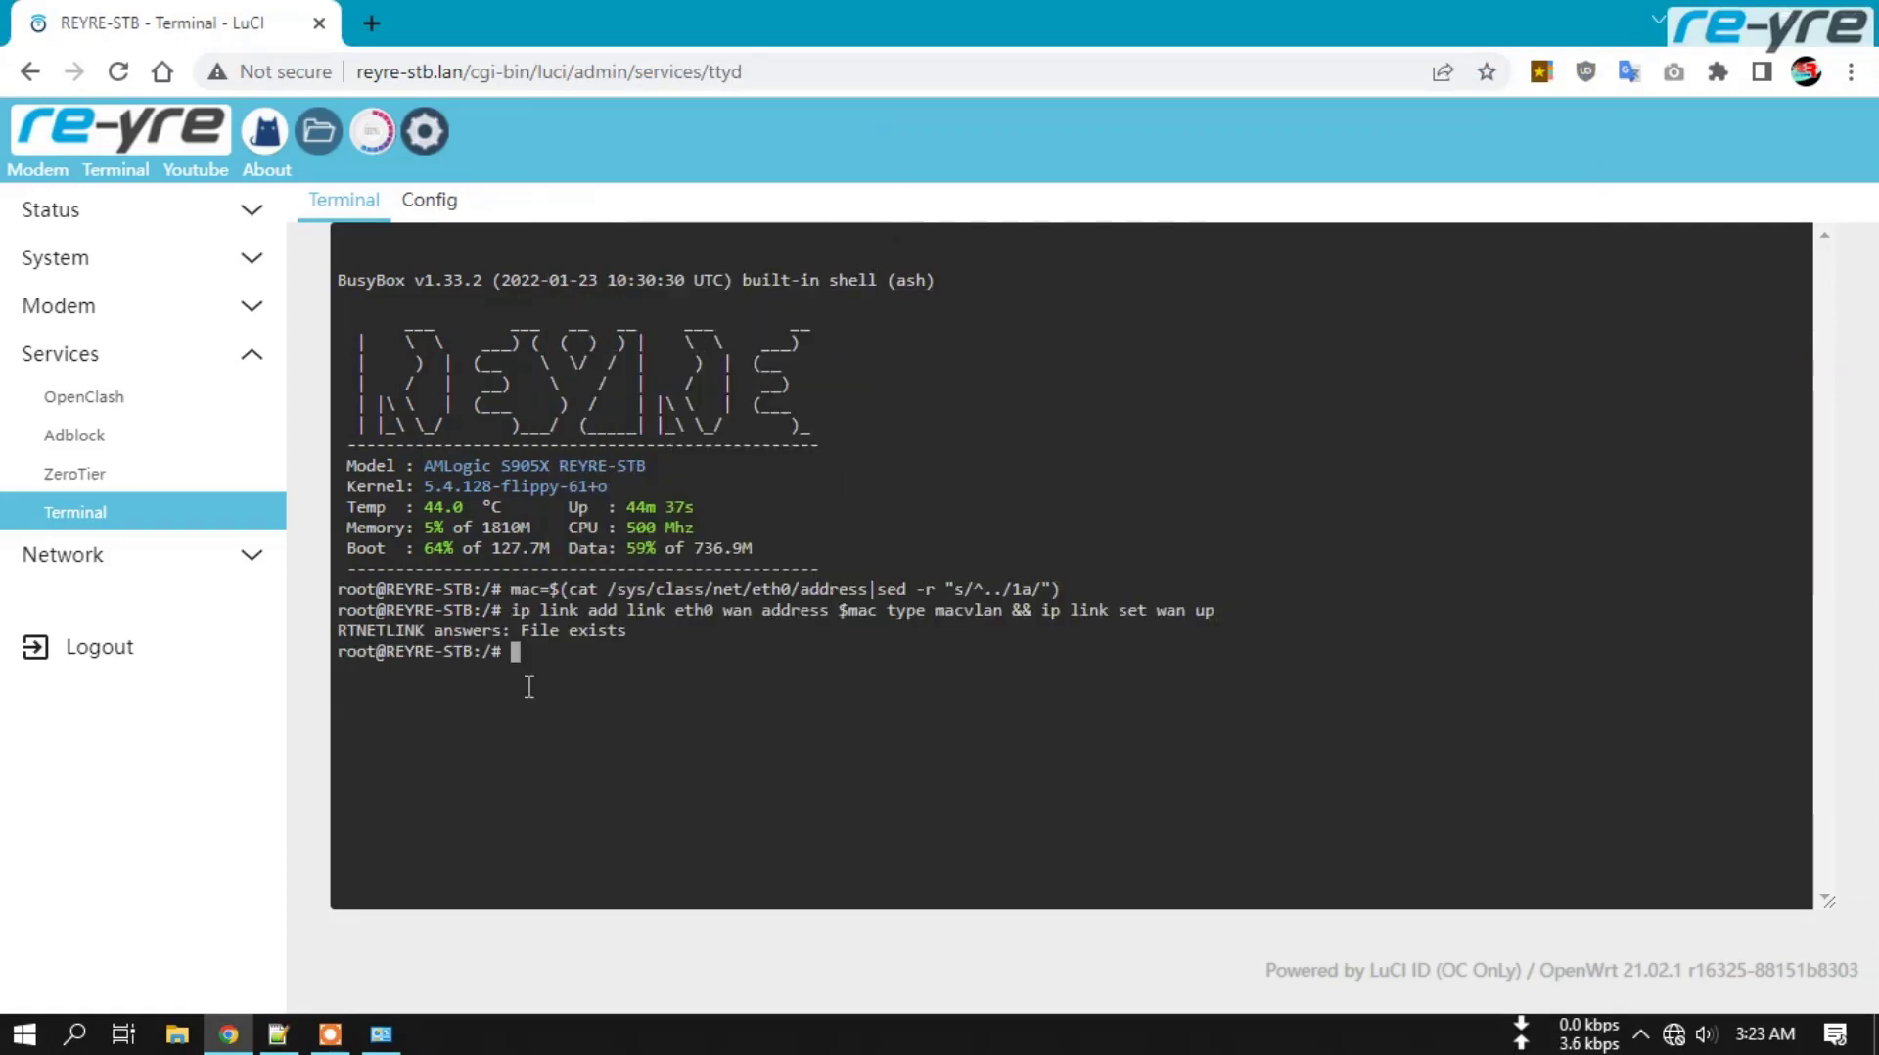
# - Try to add a lan macvlan link on eth0 by running the 2a commands from the Notepad++ document in the router's terminal
pyautogui.click(278, 1033)
pyautogui.click(636, 313)
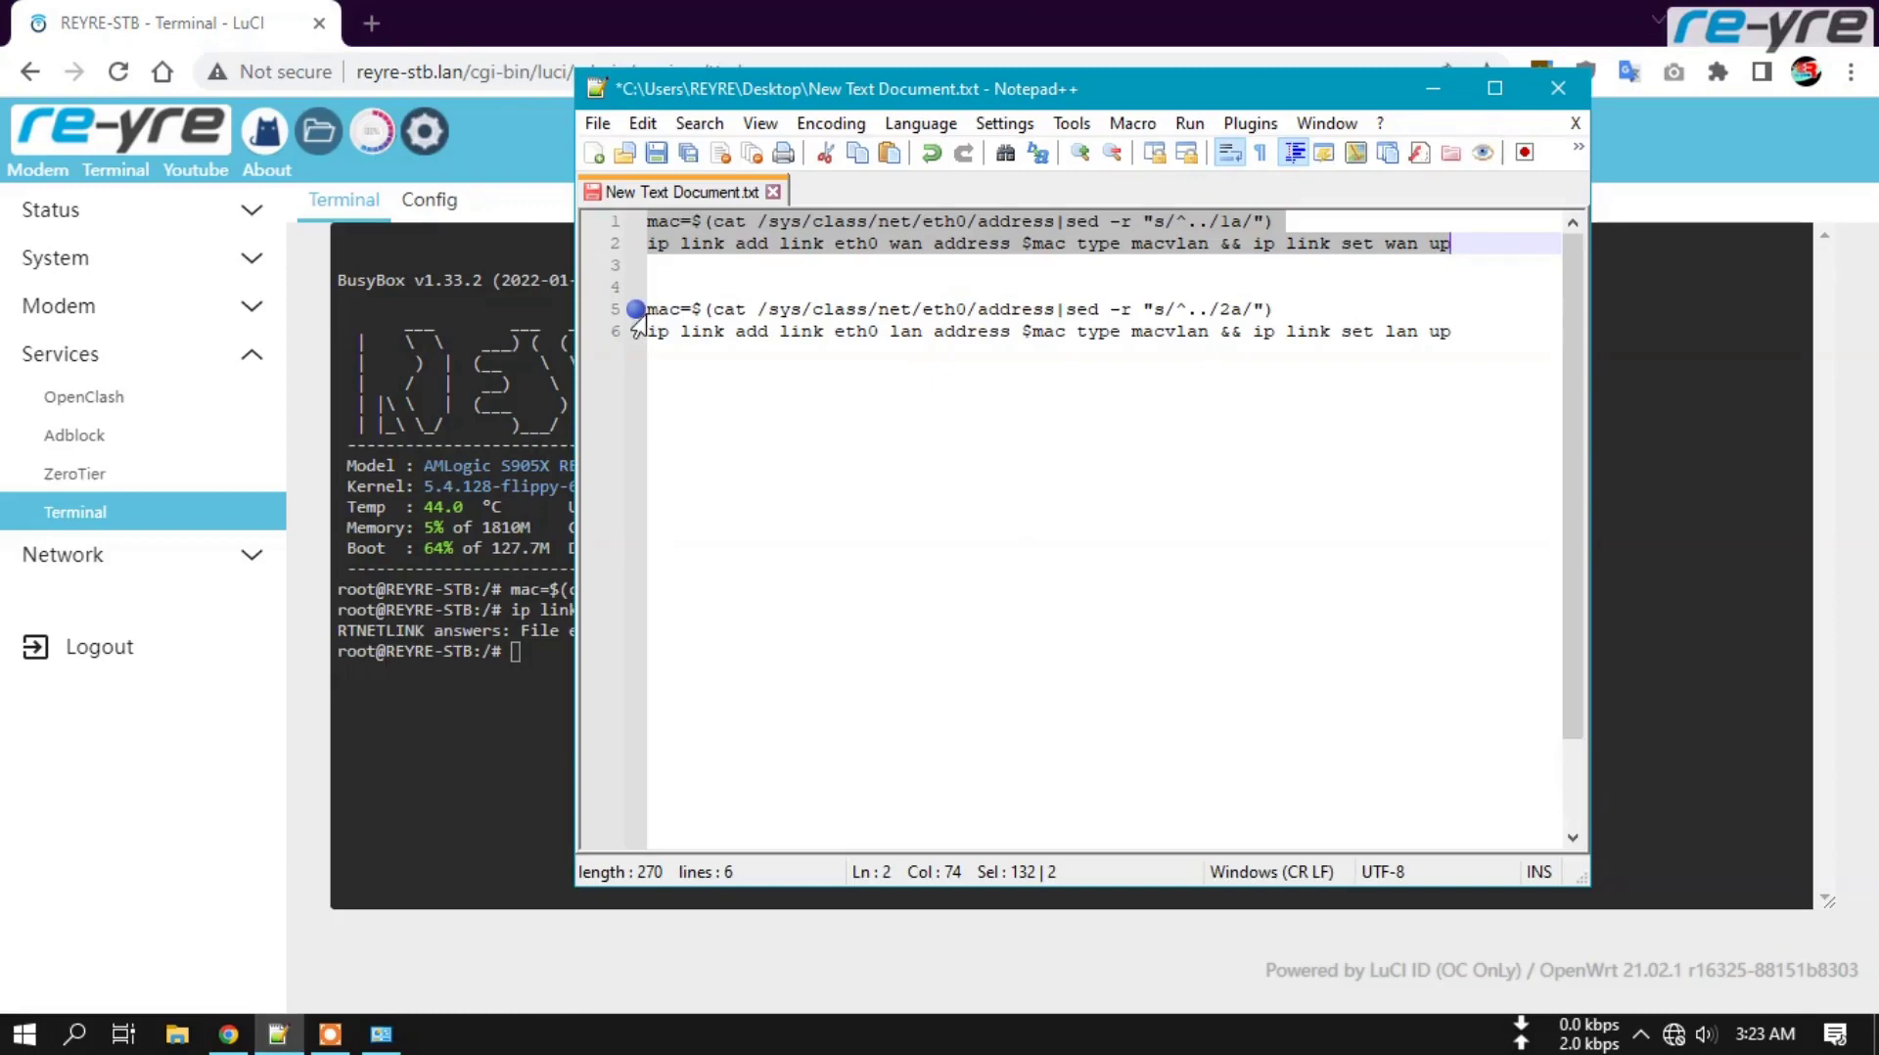
pyautogui.moveTo(648, 309); pyautogui.dragTo(1317, 360)
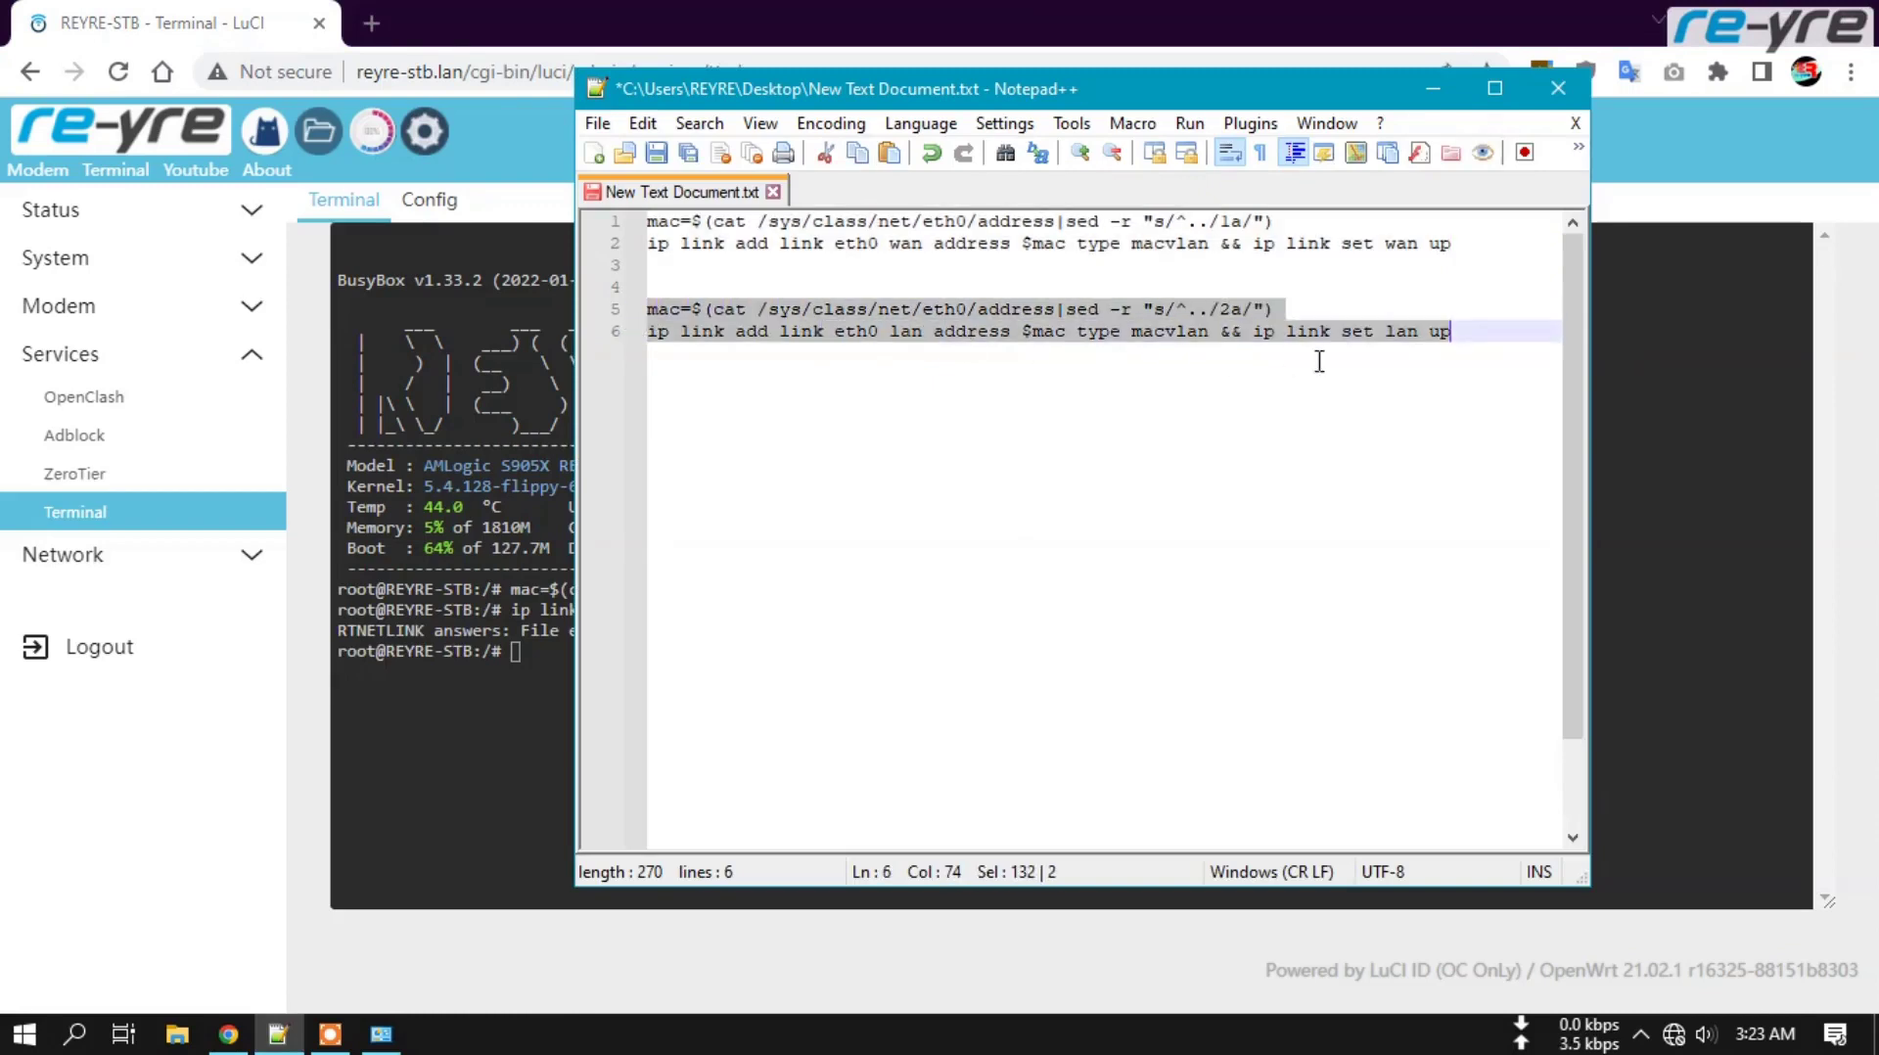
pyautogui.rightClick(1228, 333)
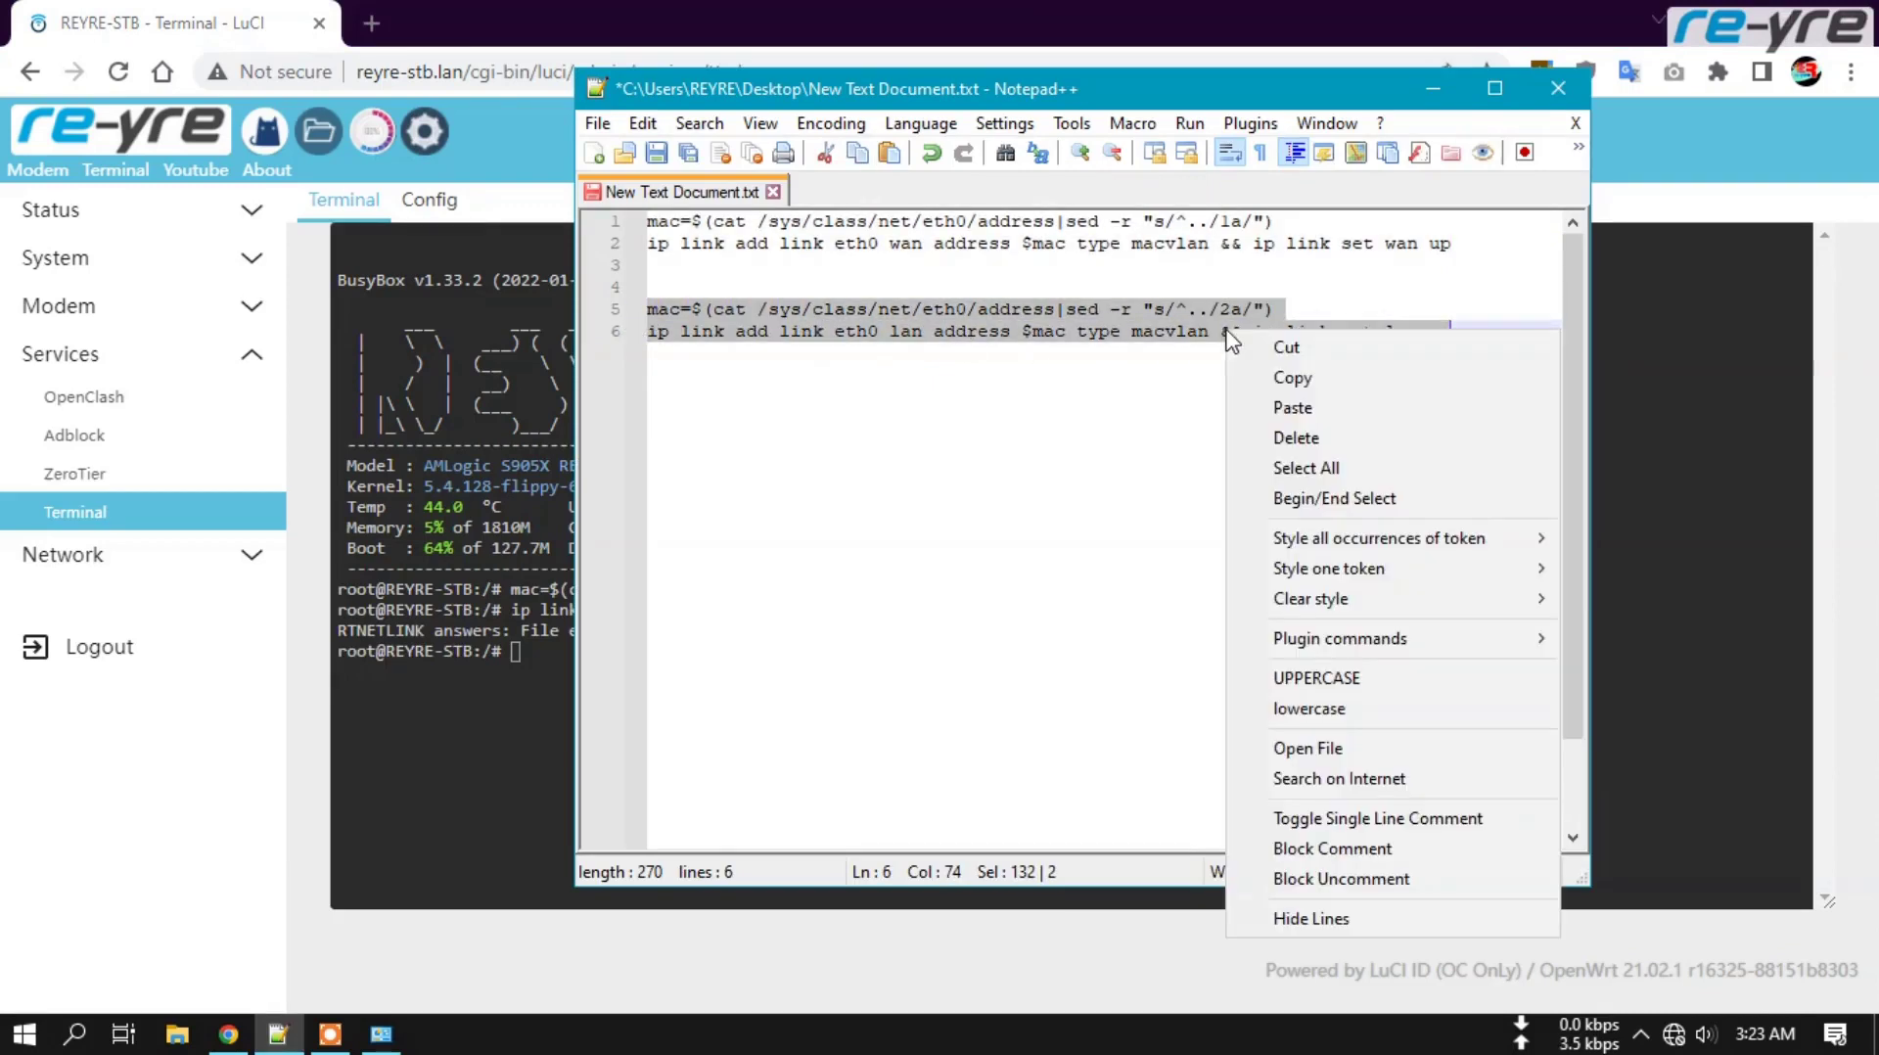
pyautogui.click(1280, 380)
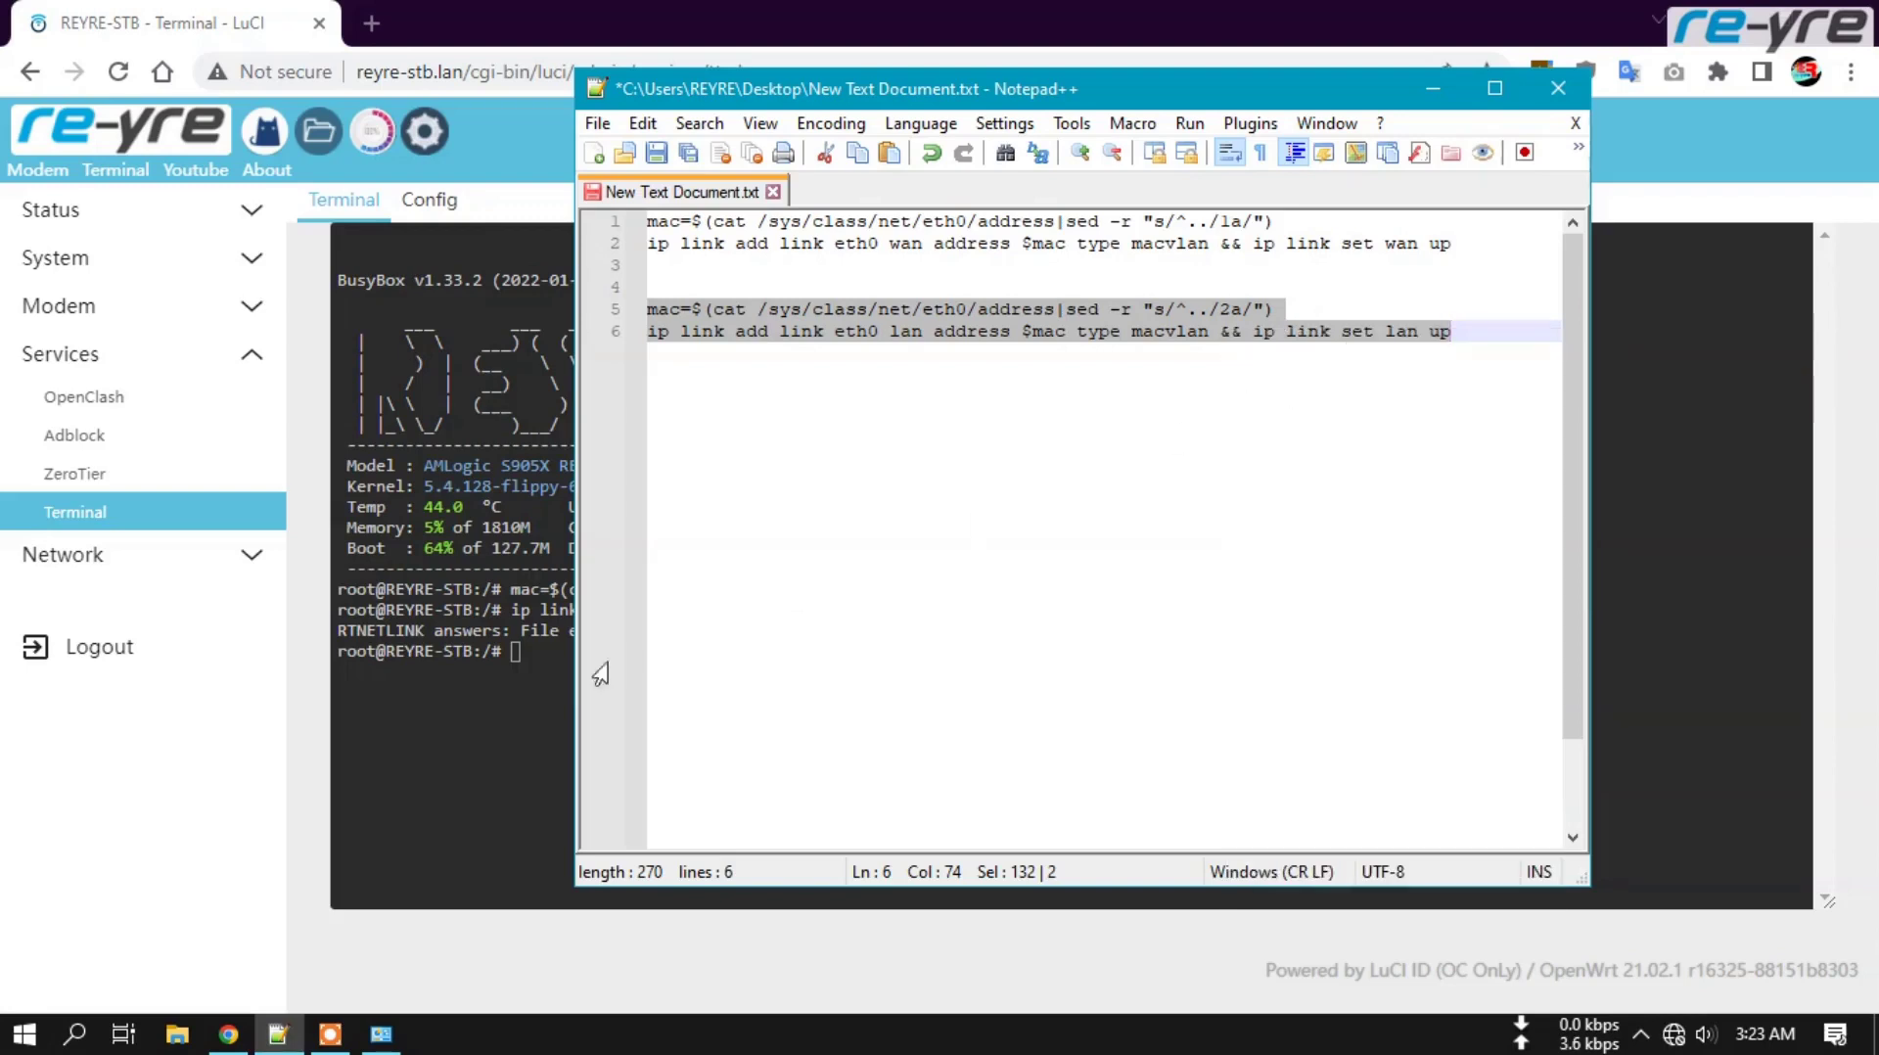
pyautogui.rightClick(550, 651)
pyautogui.click(619, 406)
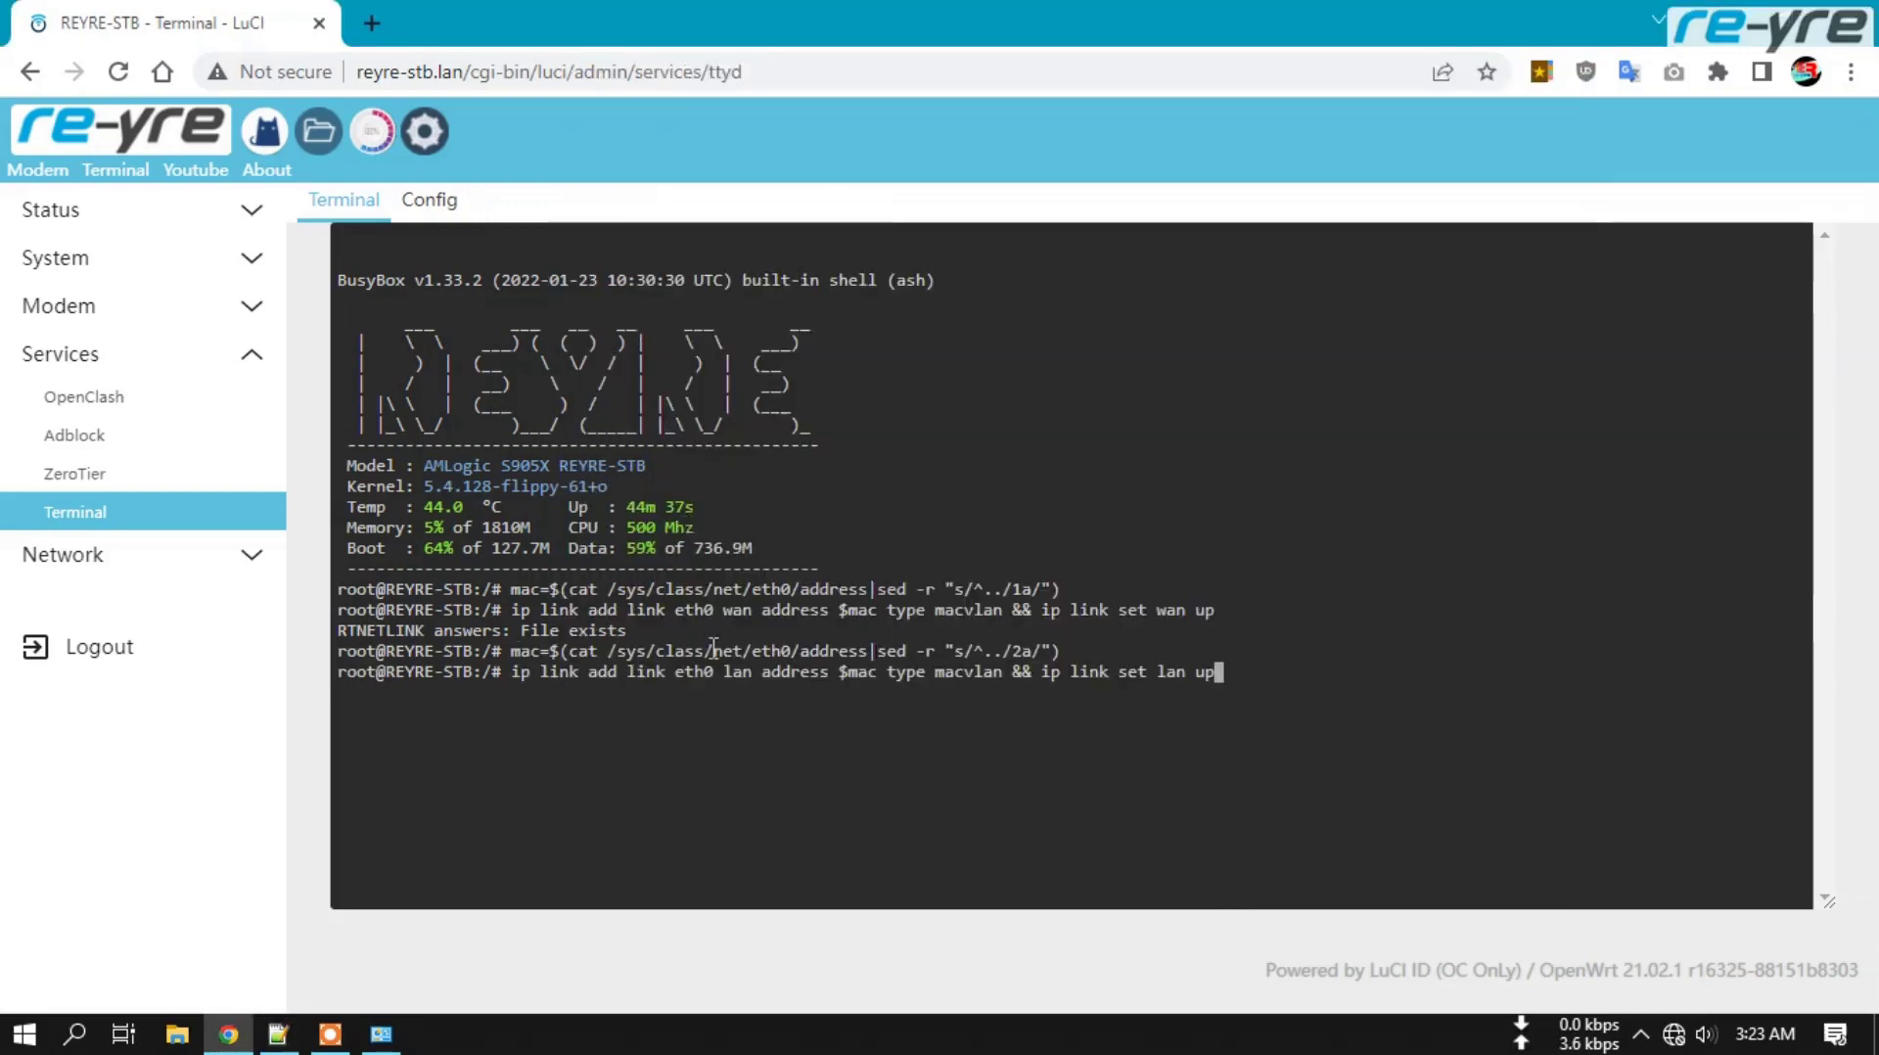
pyautogui.press('Return')
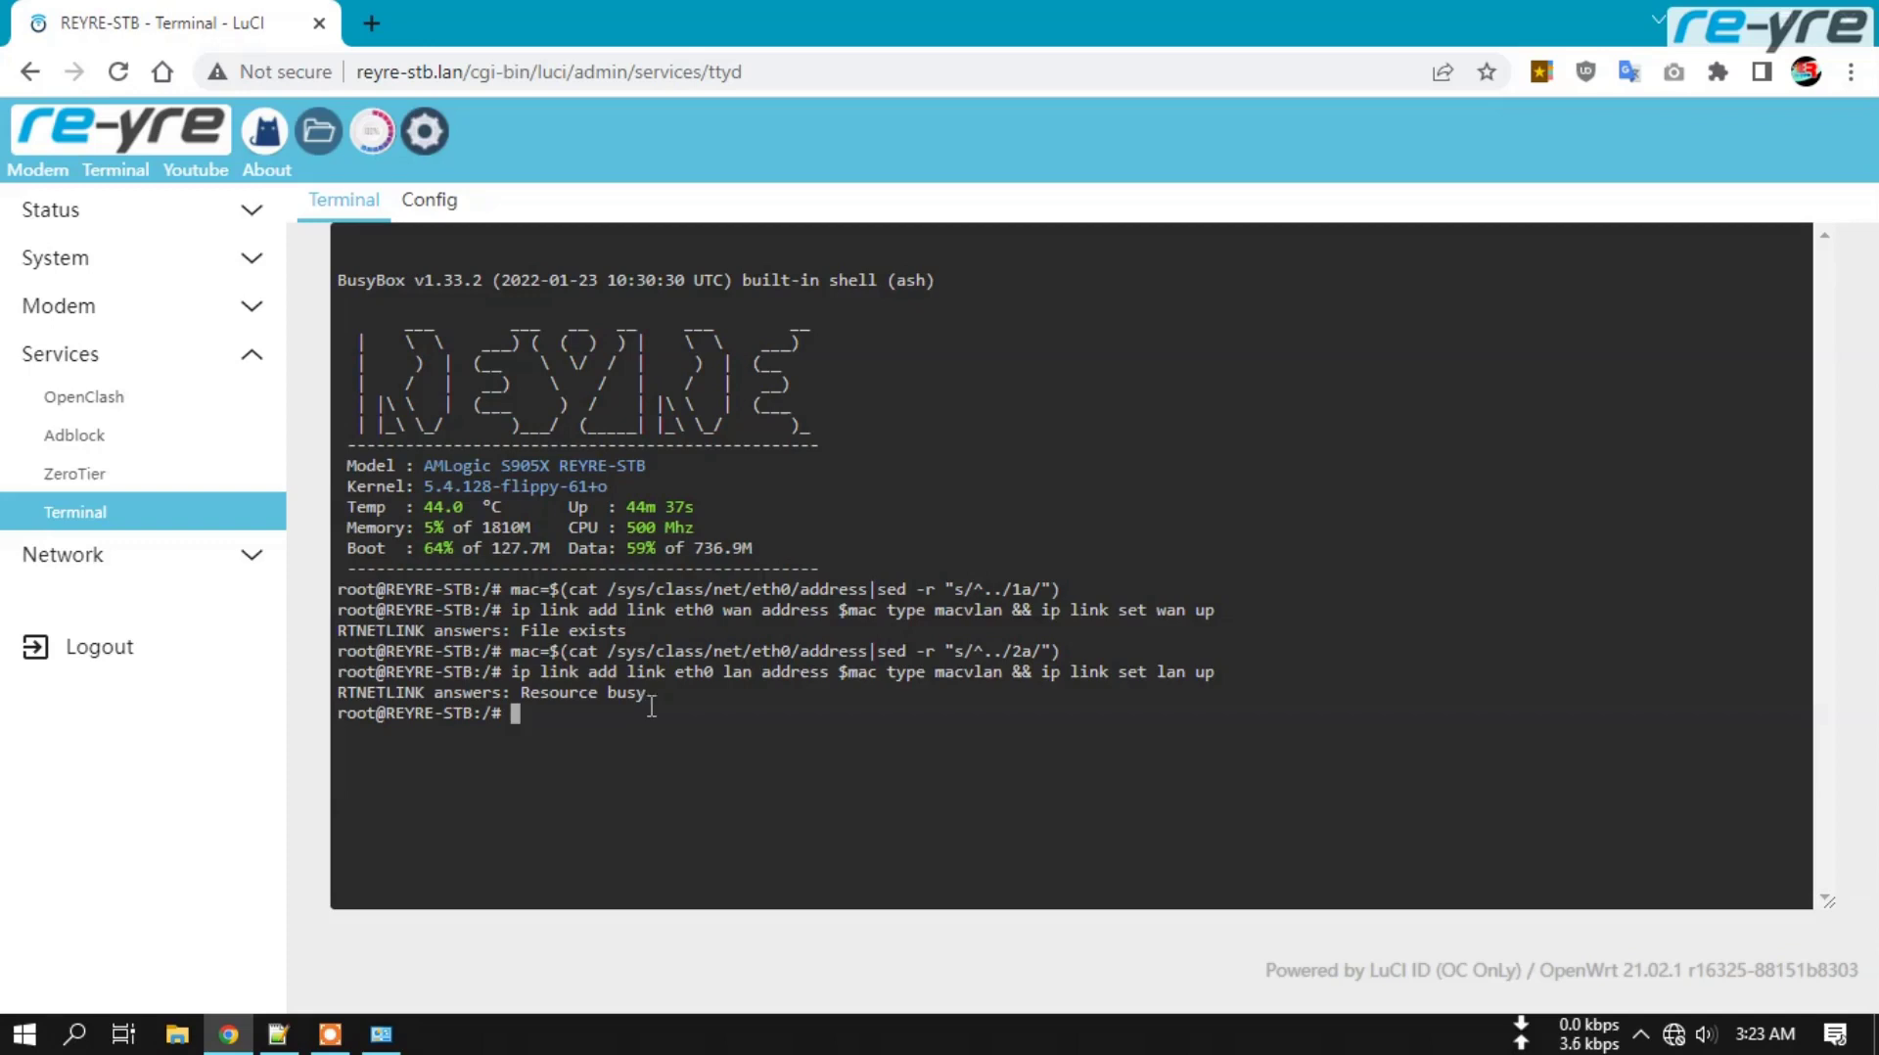
# - Return to the router's interfaces list and check the Ethernet adapter's connection details and status in Network Connections alongside it
pyautogui.click(428, 142)
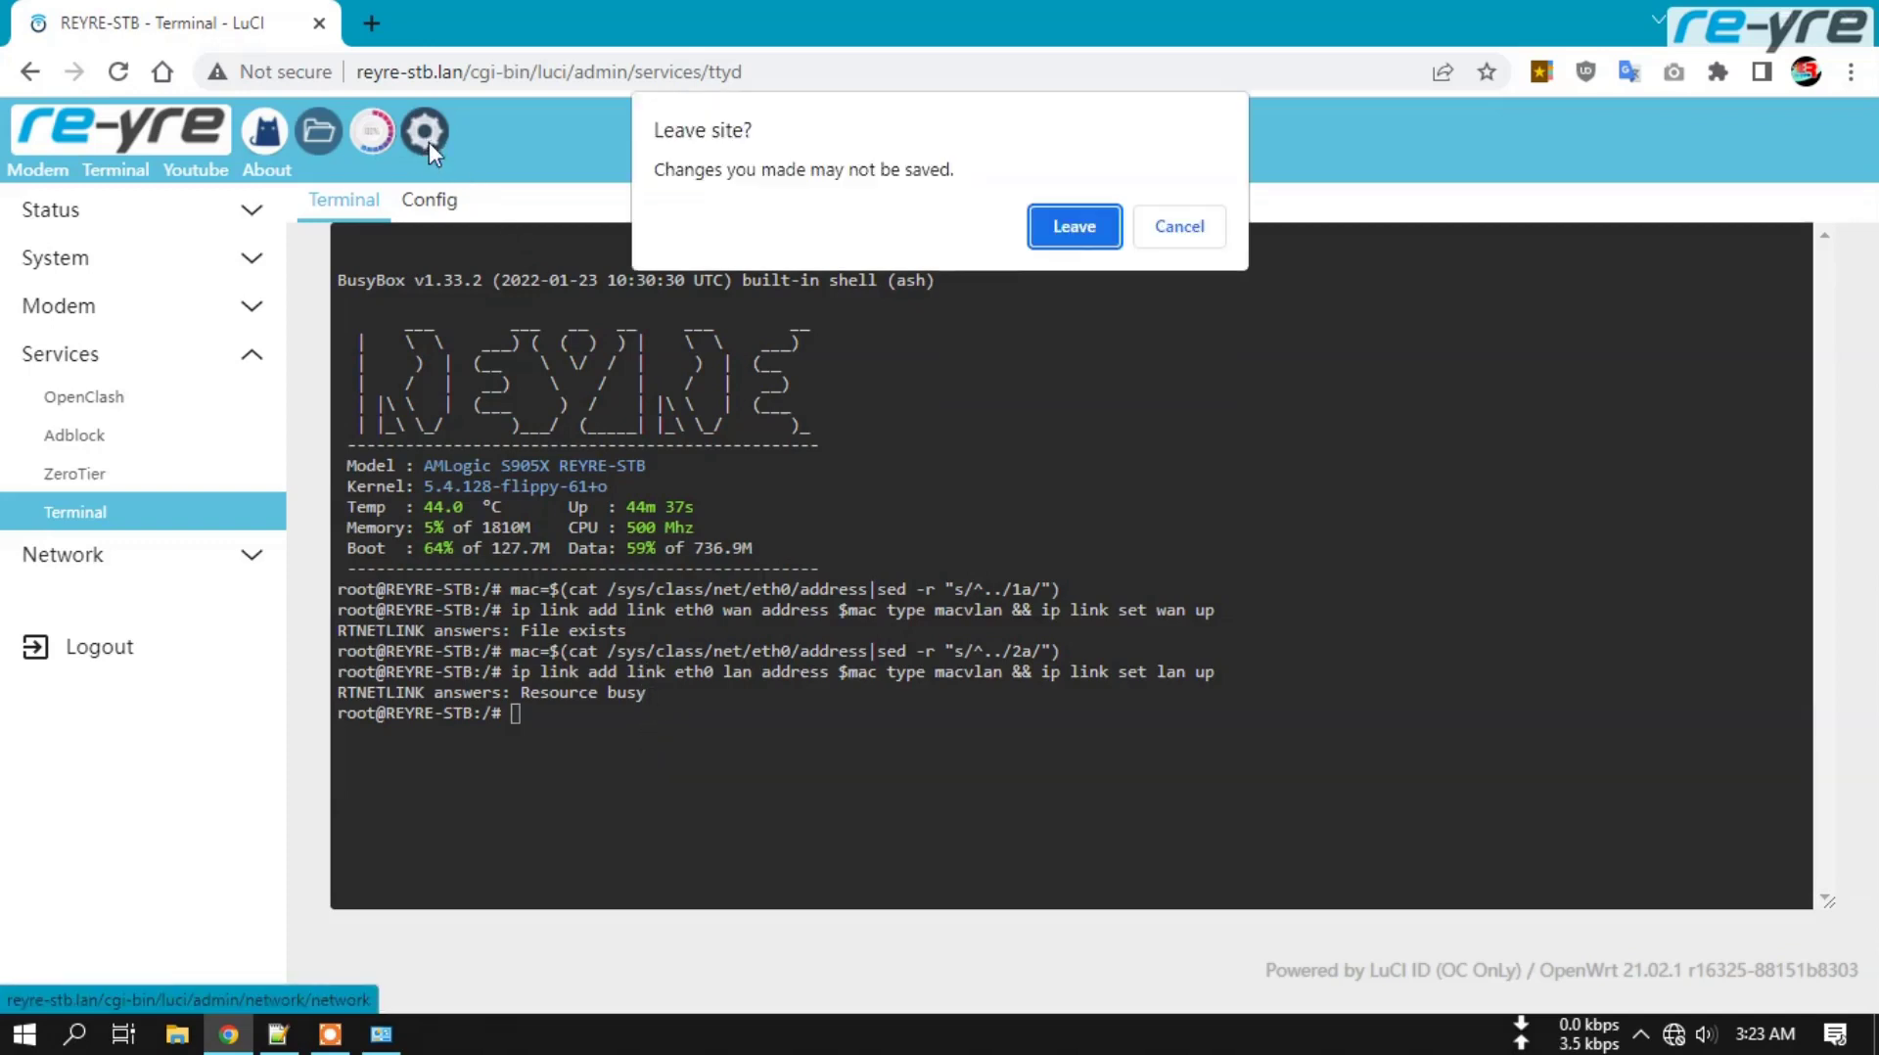
pyautogui.click(1064, 235)
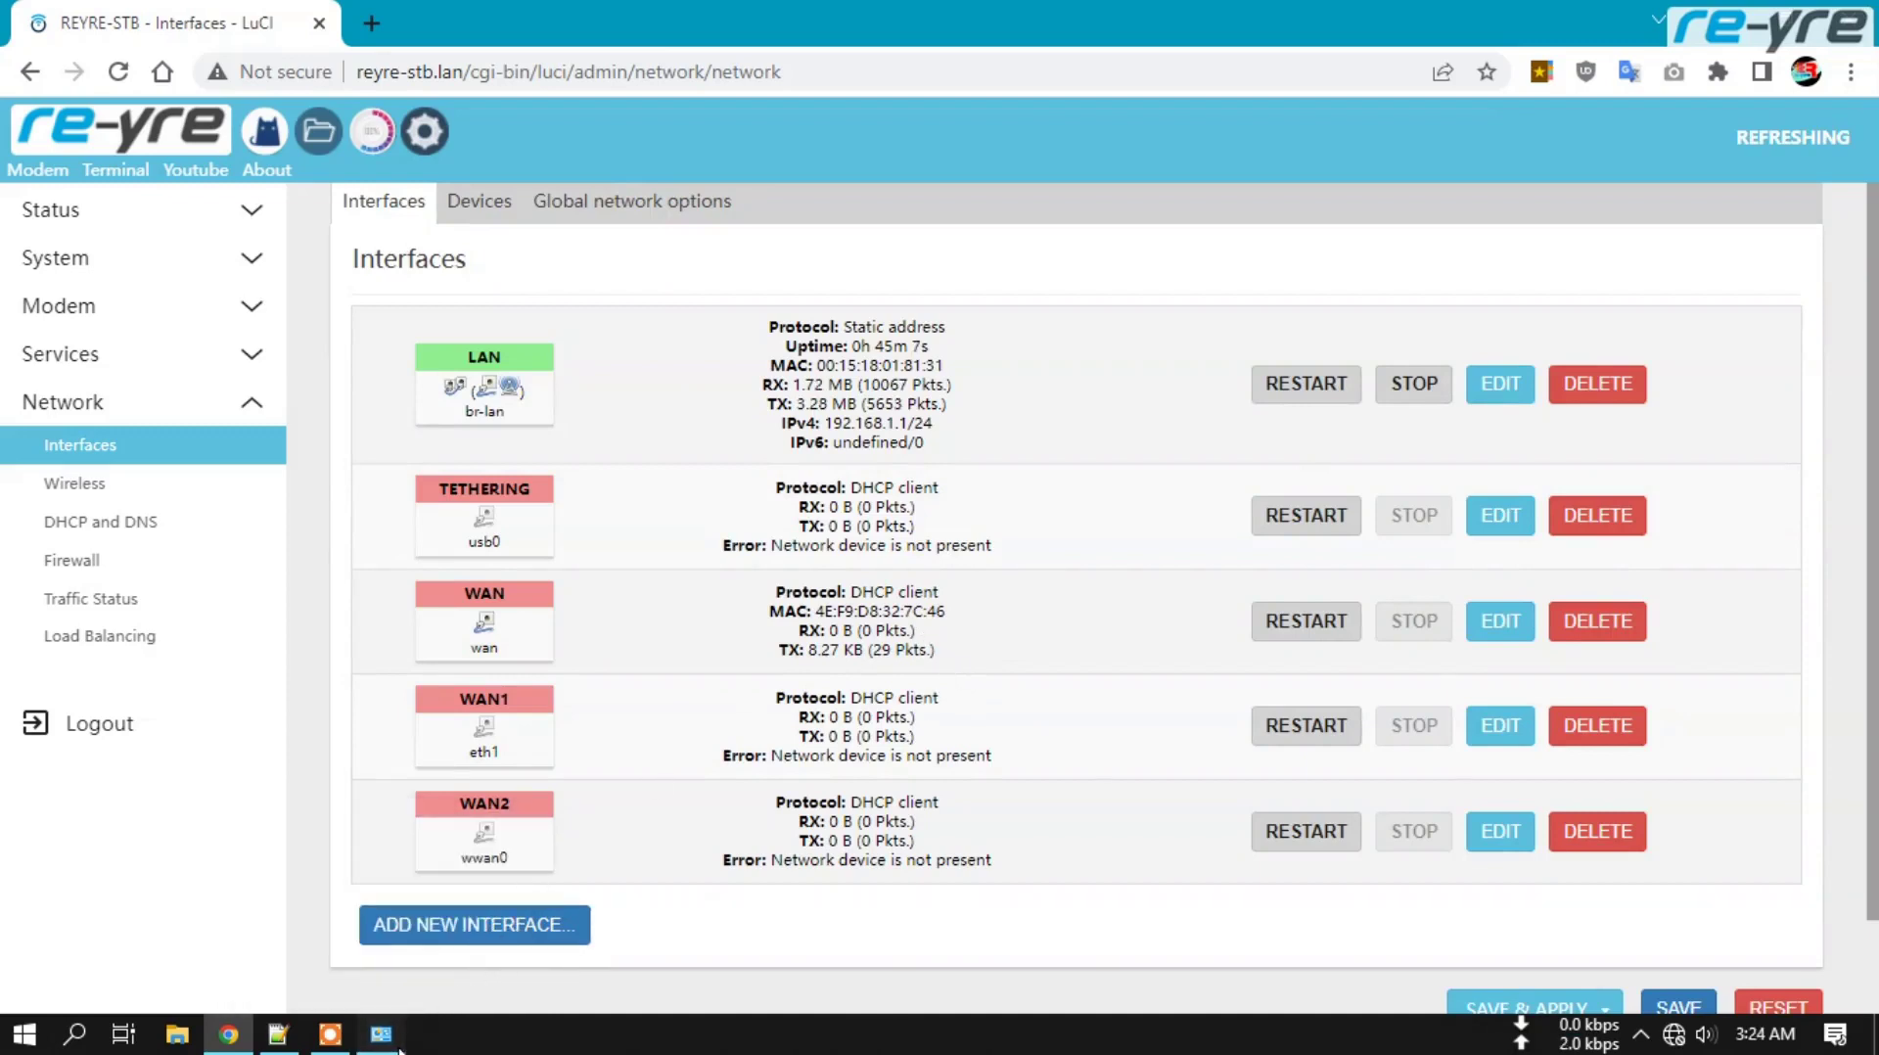
pyautogui.click(381, 1034)
pyautogui.moveTo(1129, 546); pyautogui.dragTo(1213, 455)
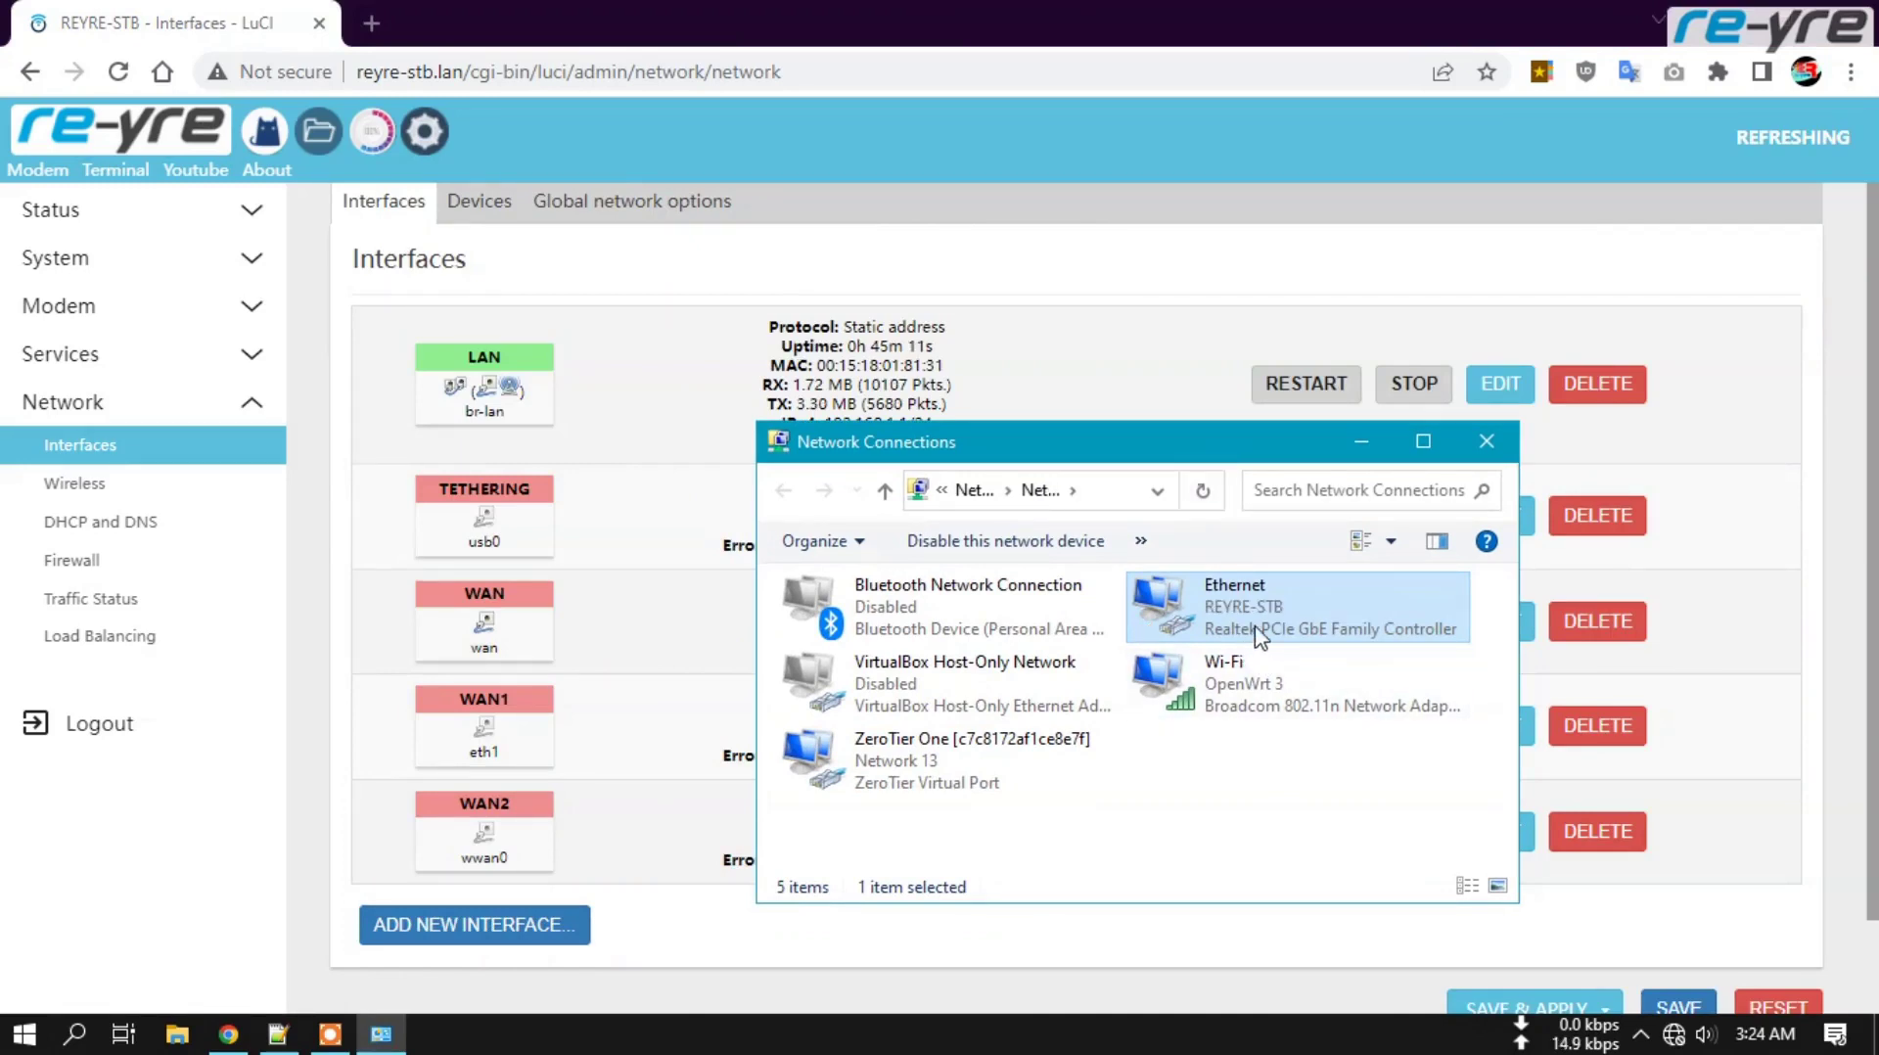
pyautogui.rightClick(1281, 645)
pyautogui.click(1336, 672)
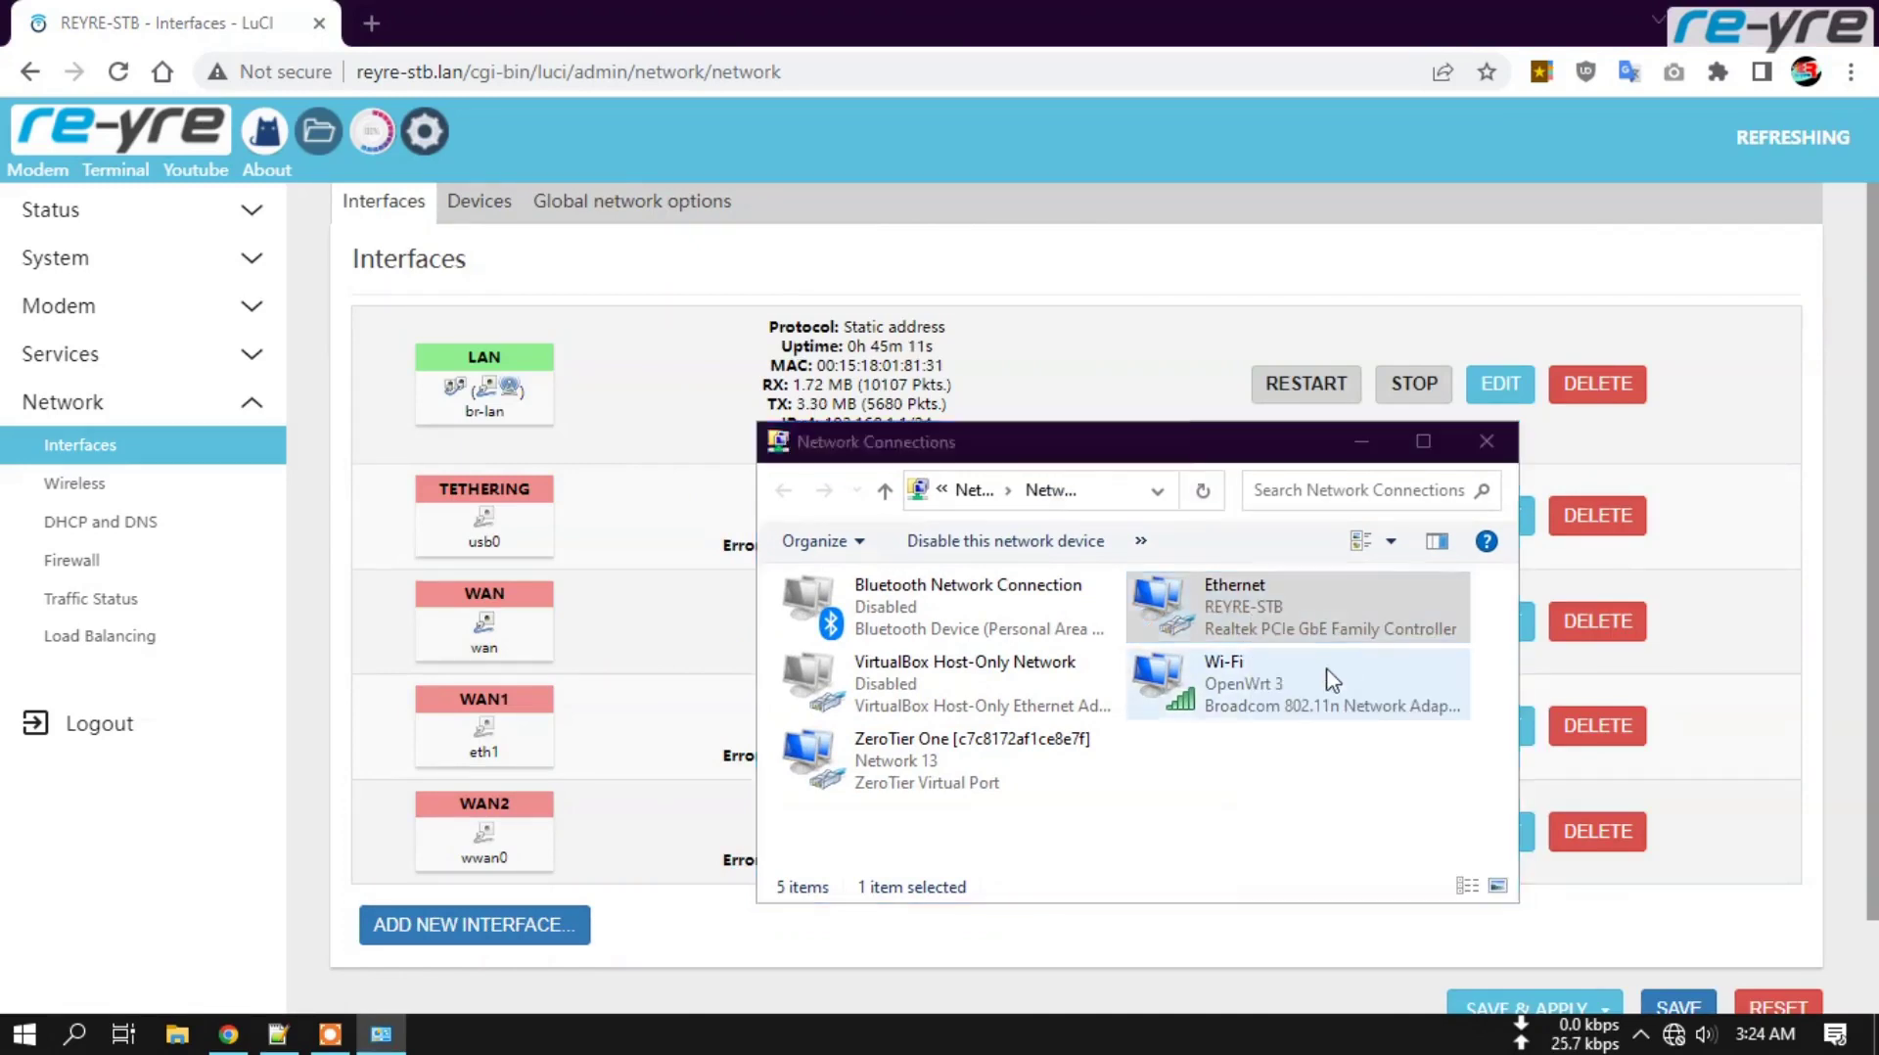
pyautogui.click(783, 497)
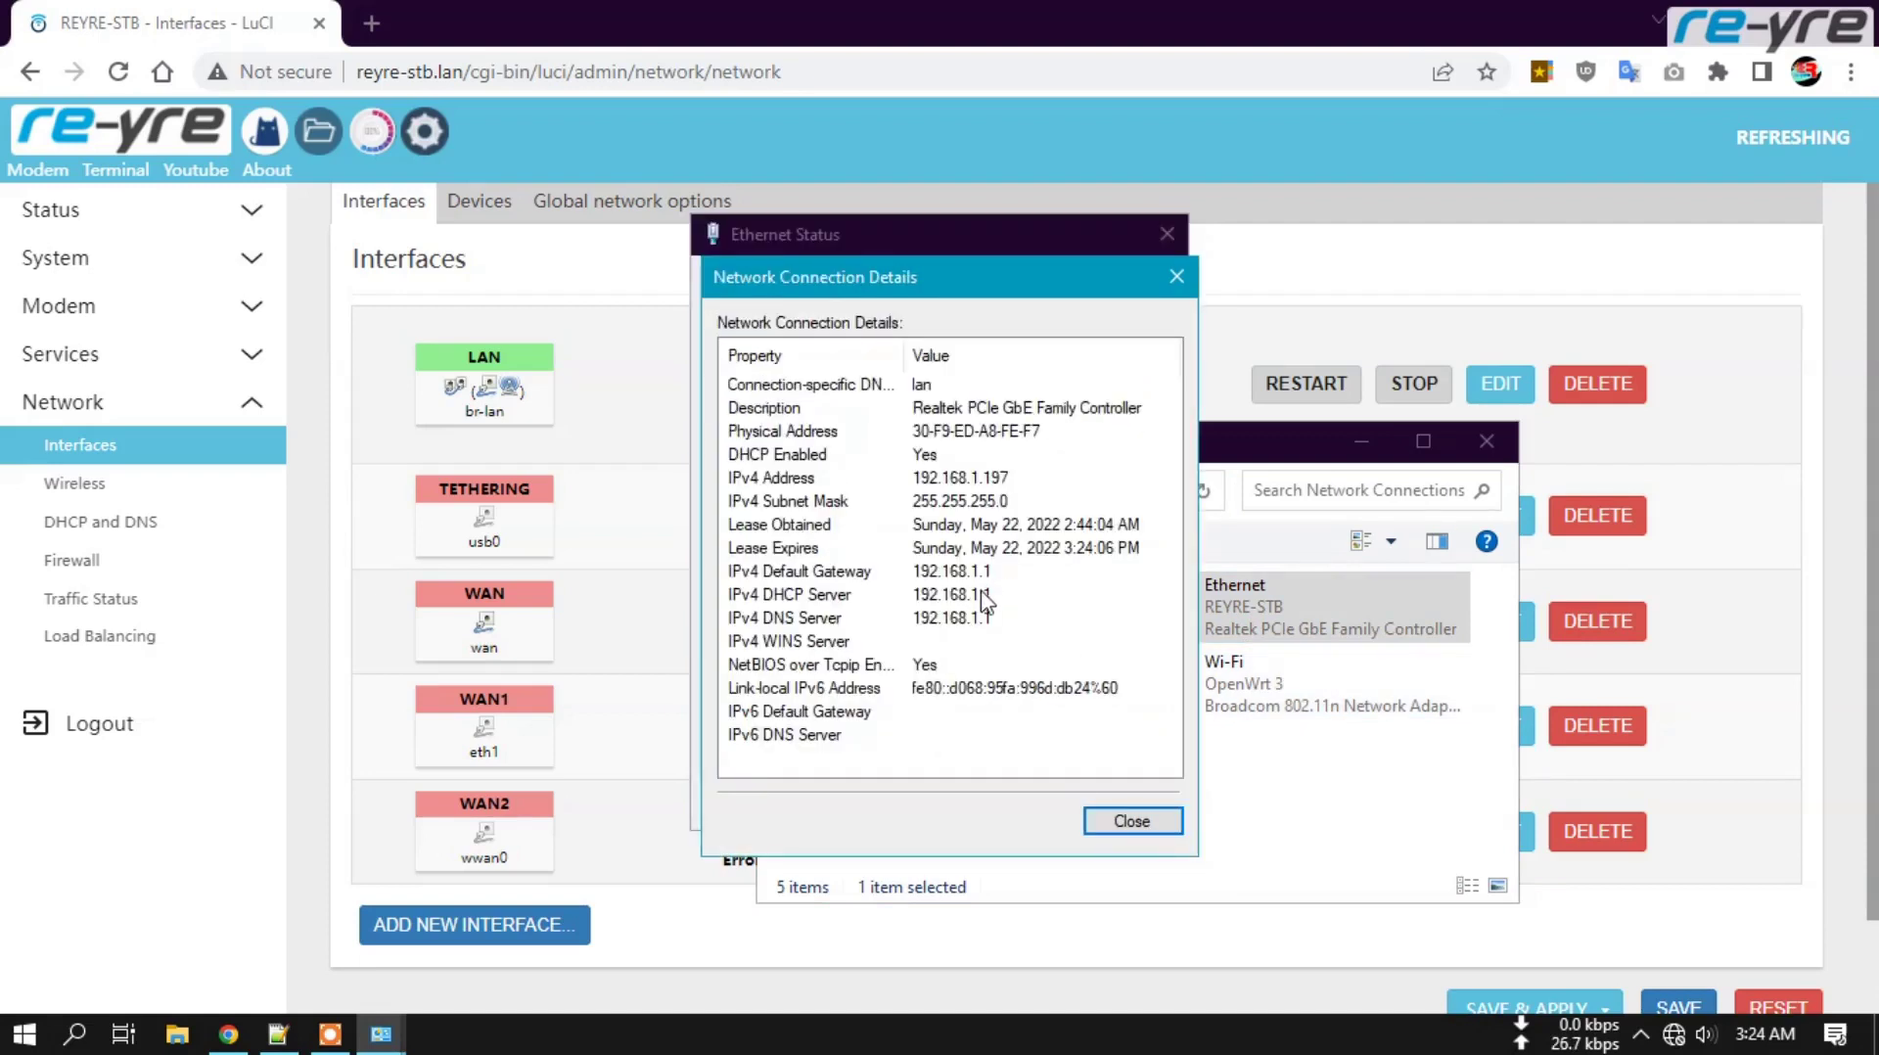
pyautogui.click(1132, 827)
pyautogui.click(1154, 817)
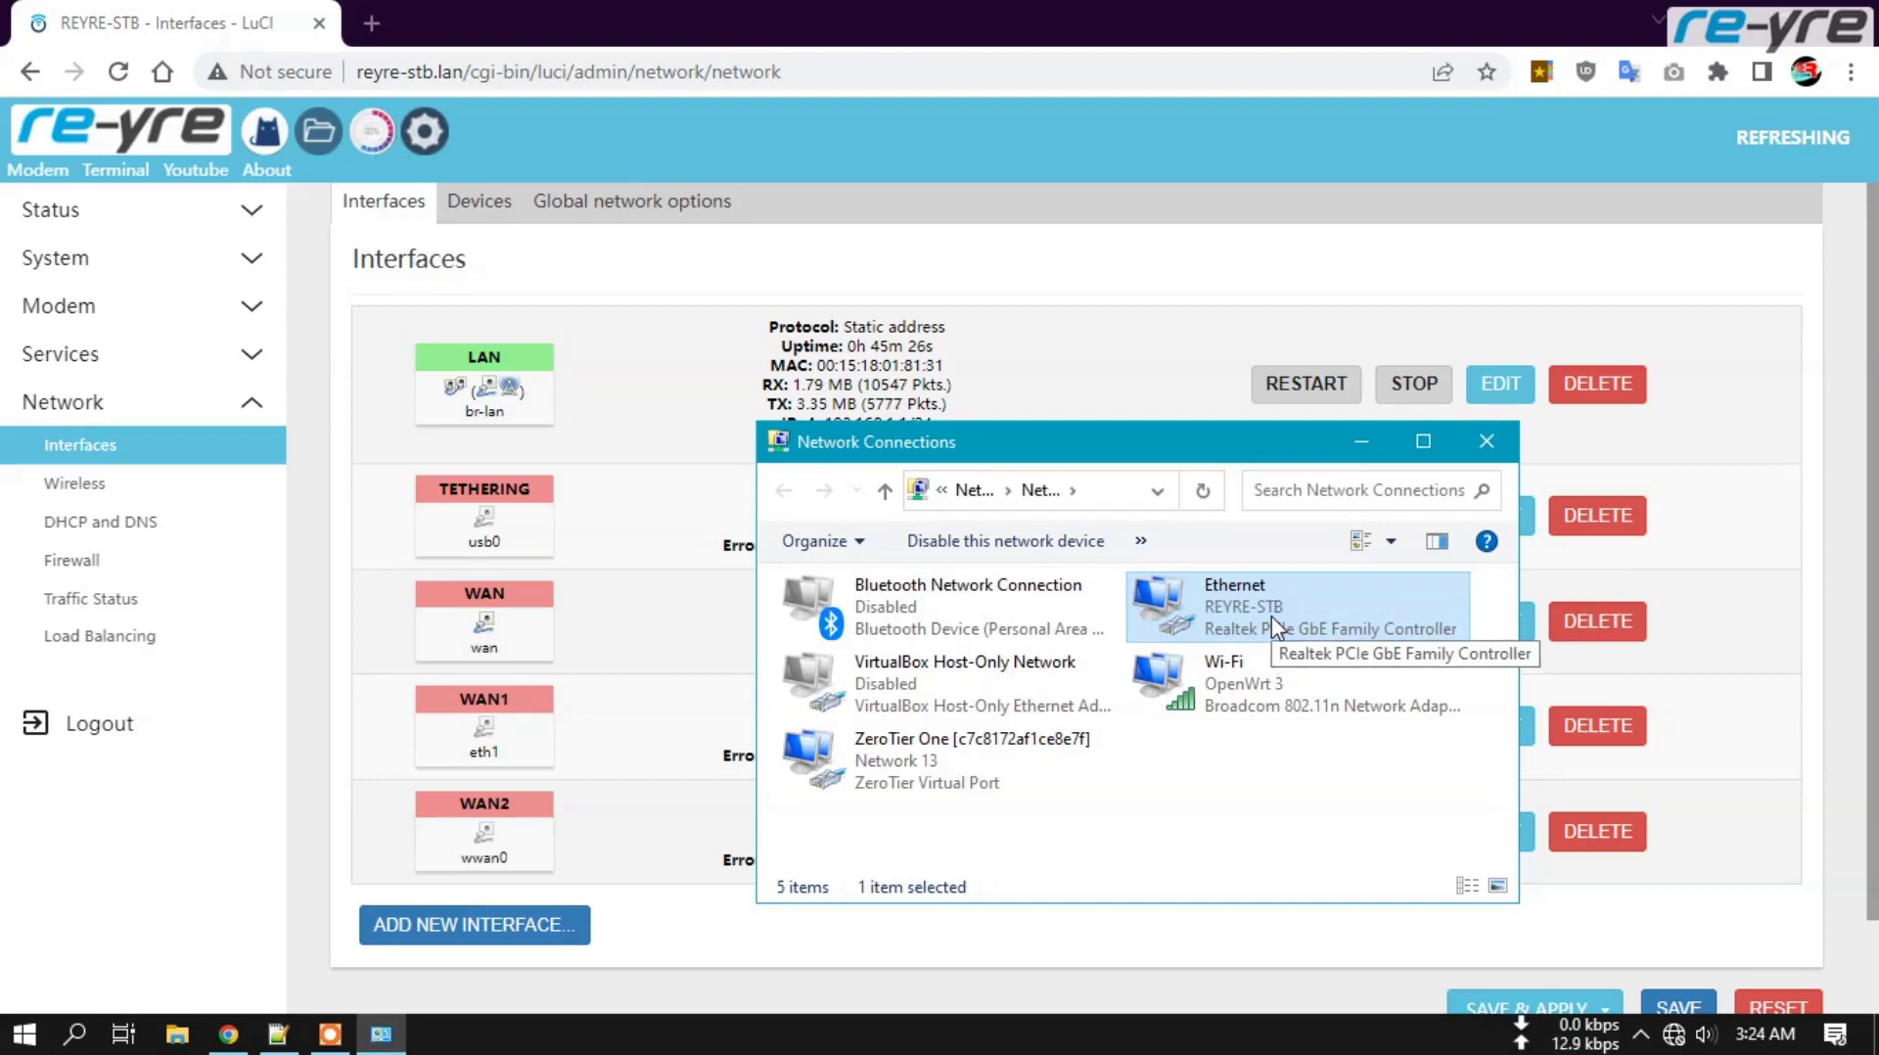
pyautogui.moveTo(1125, 442); pyautogui.dragTo(1424, 457)
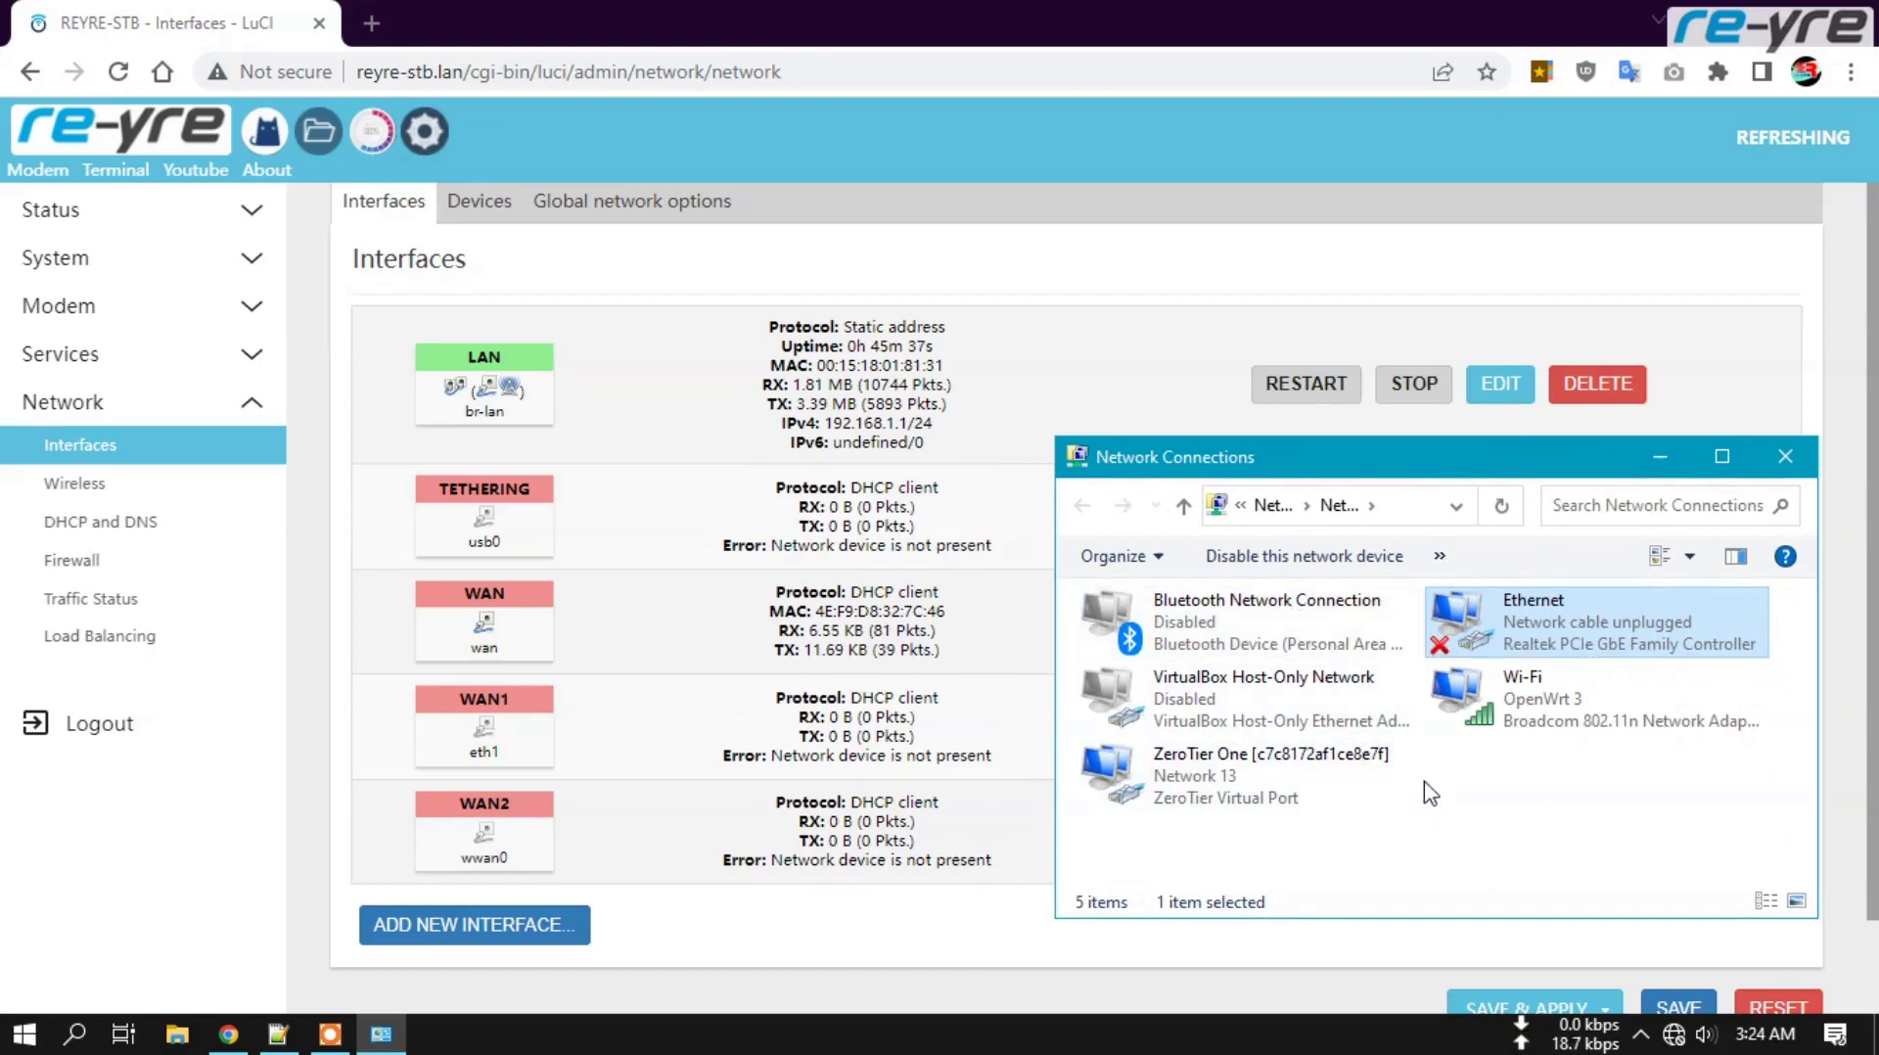
pyautogui.click(968, 650)
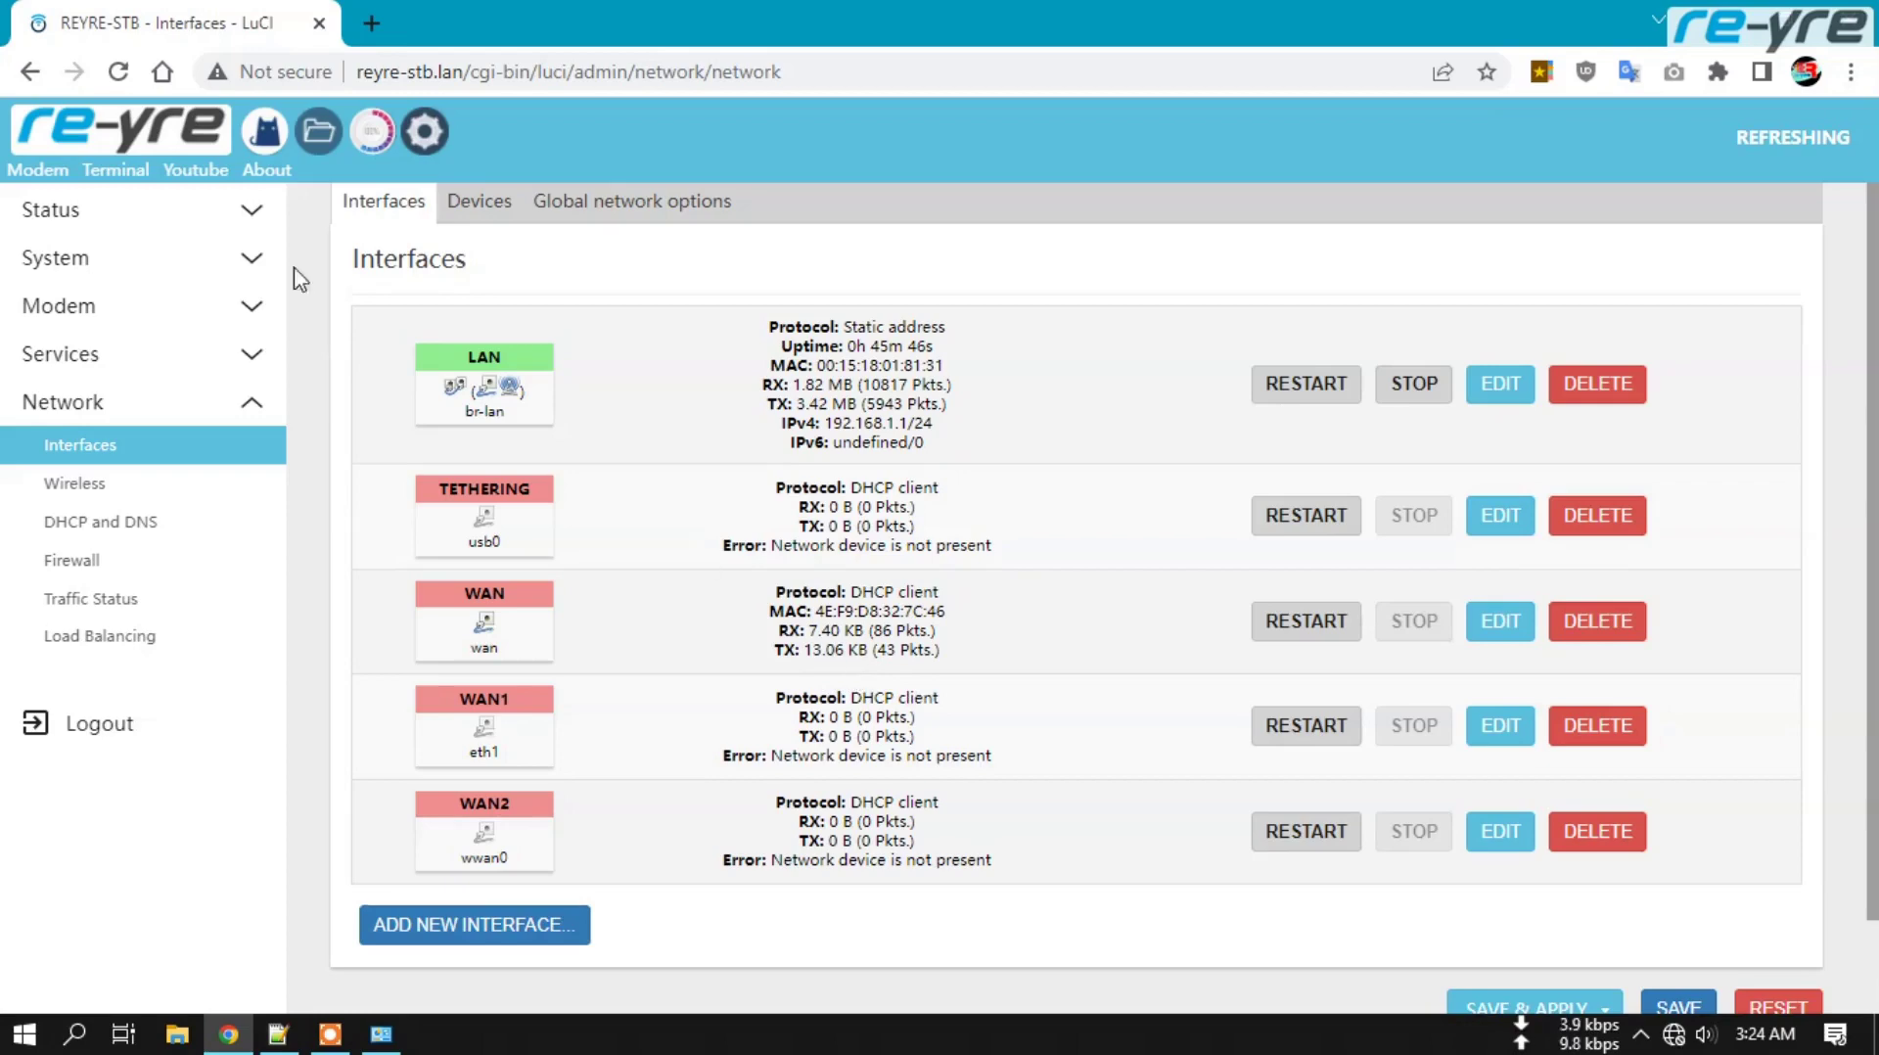
# - Reload the interfaces list, check the WAN interface's IPv4 address, and look up the public IP on the bookmarked top10vpn.com page in a new tab
pyautogui.click(119, 73)
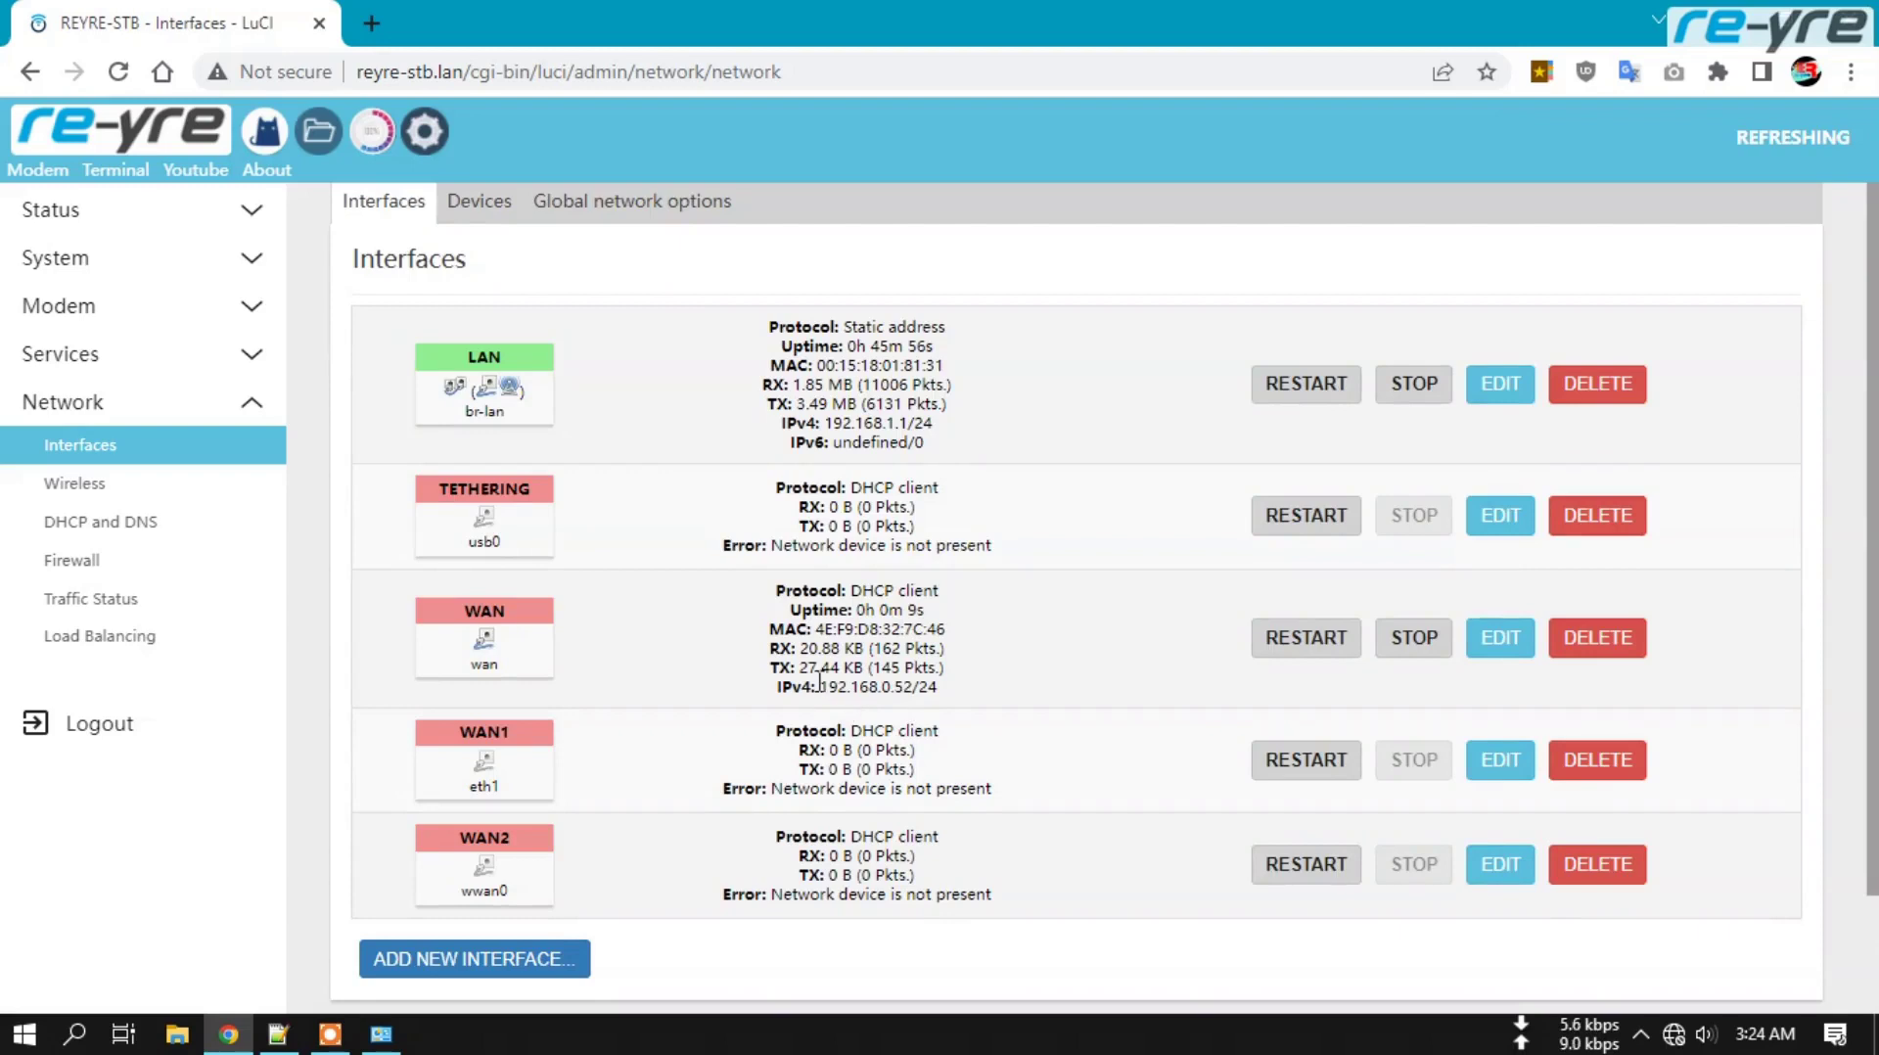
pyautogui.moveTo(824, 687); pyautogui.dragTo(914, 689)
pyautogui.click(372, 20)
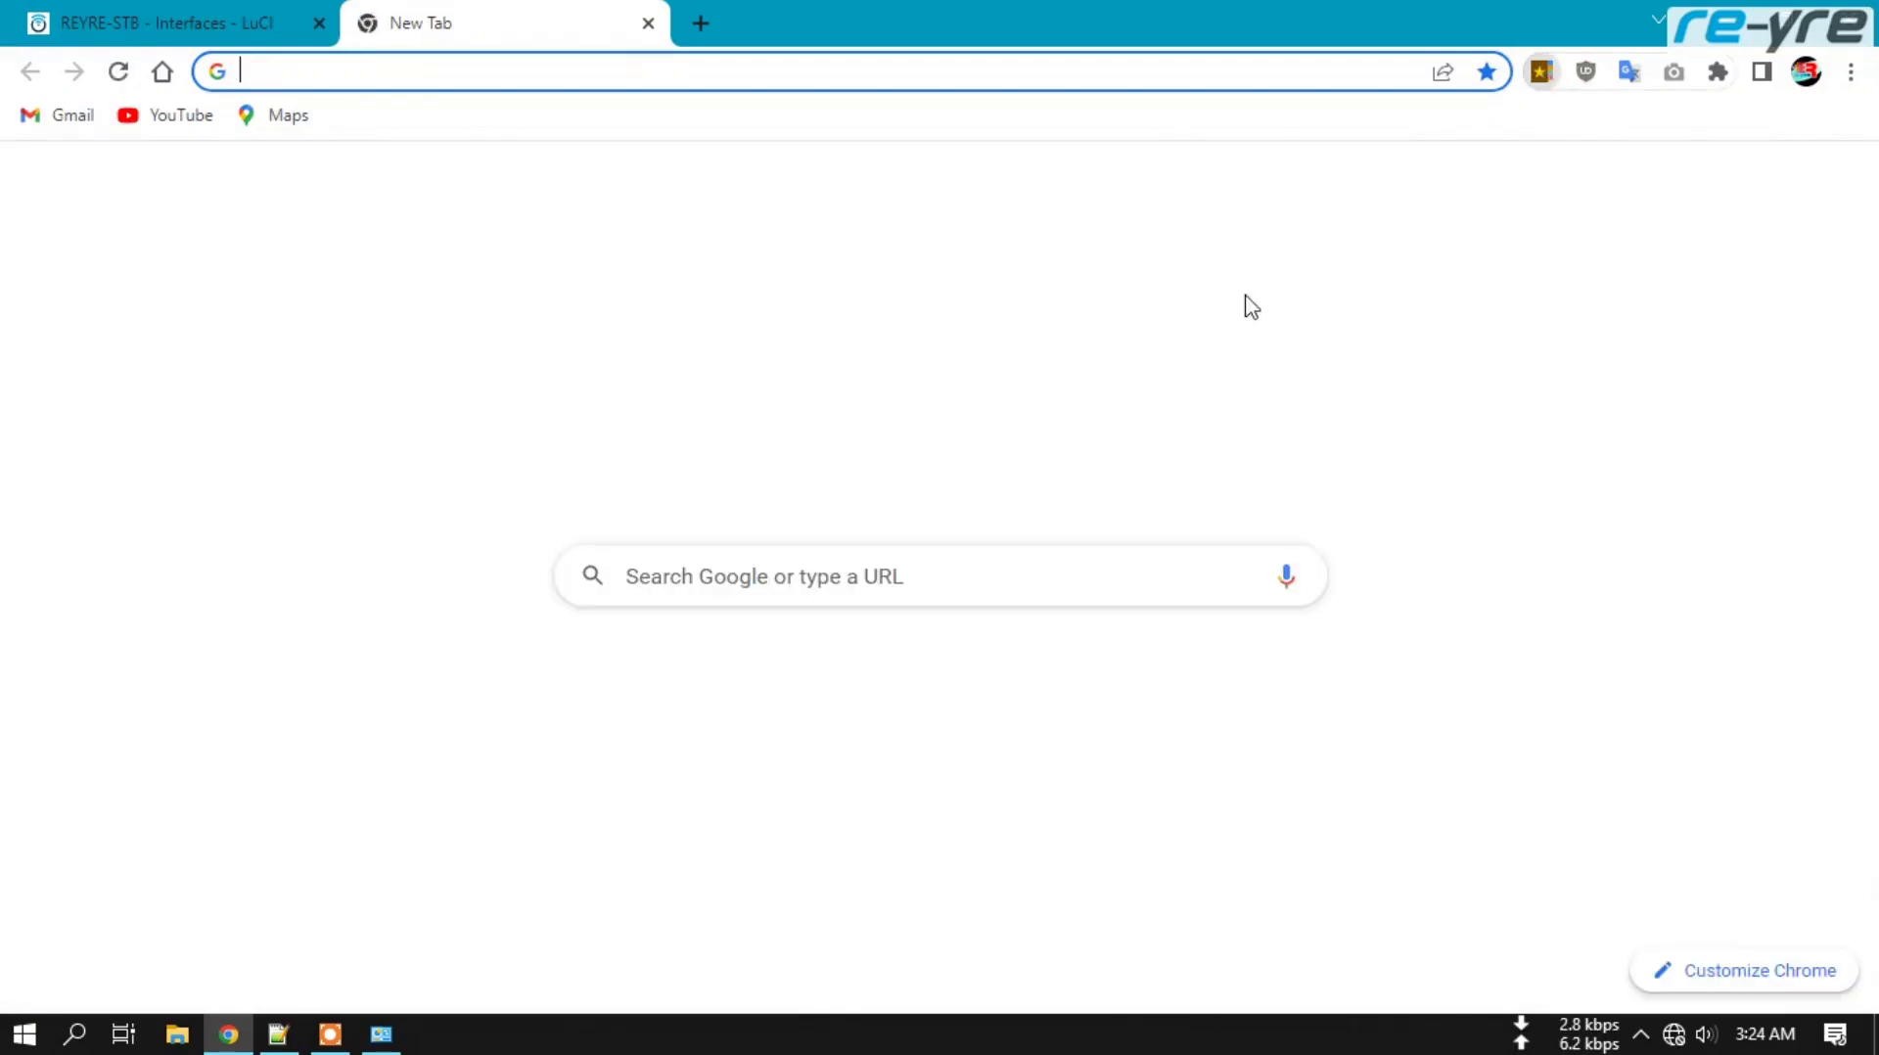
pyautogui.click(1541, 71)
pyautogui.click(1291, 264)
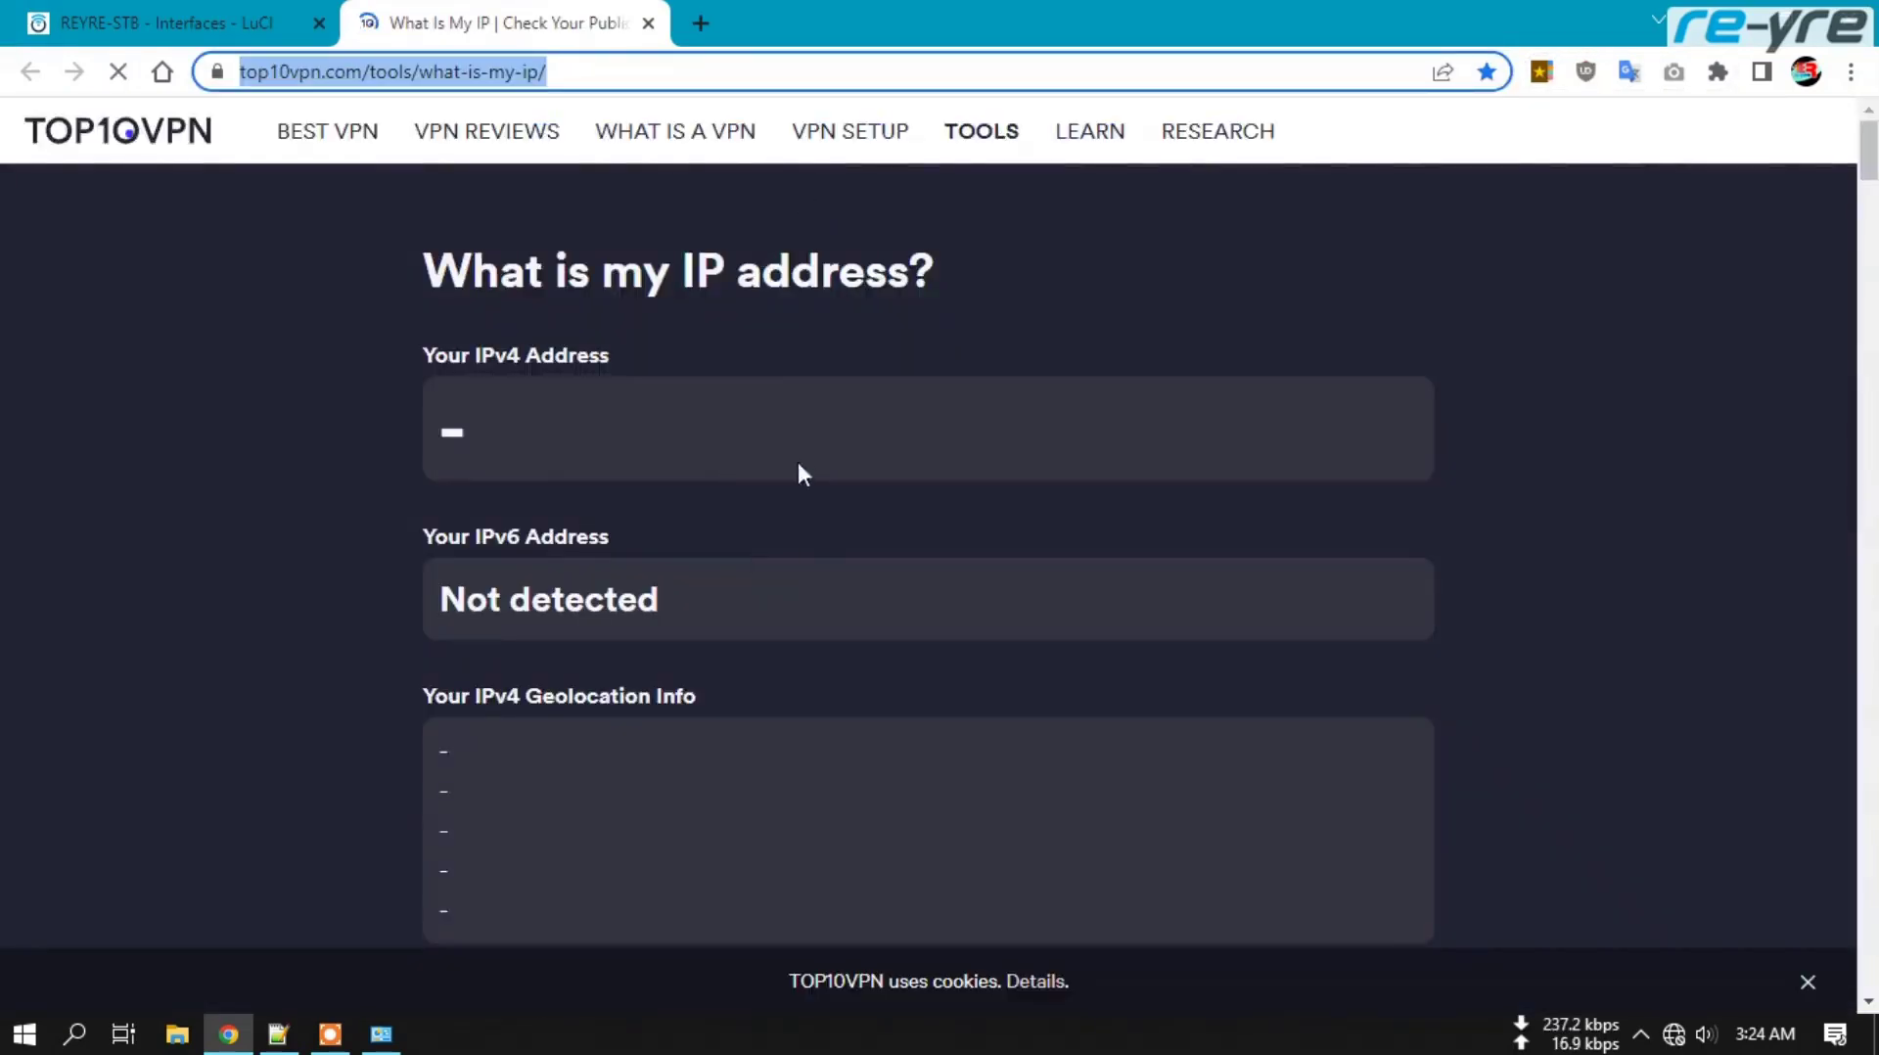
pyautogui.click(203, 8)
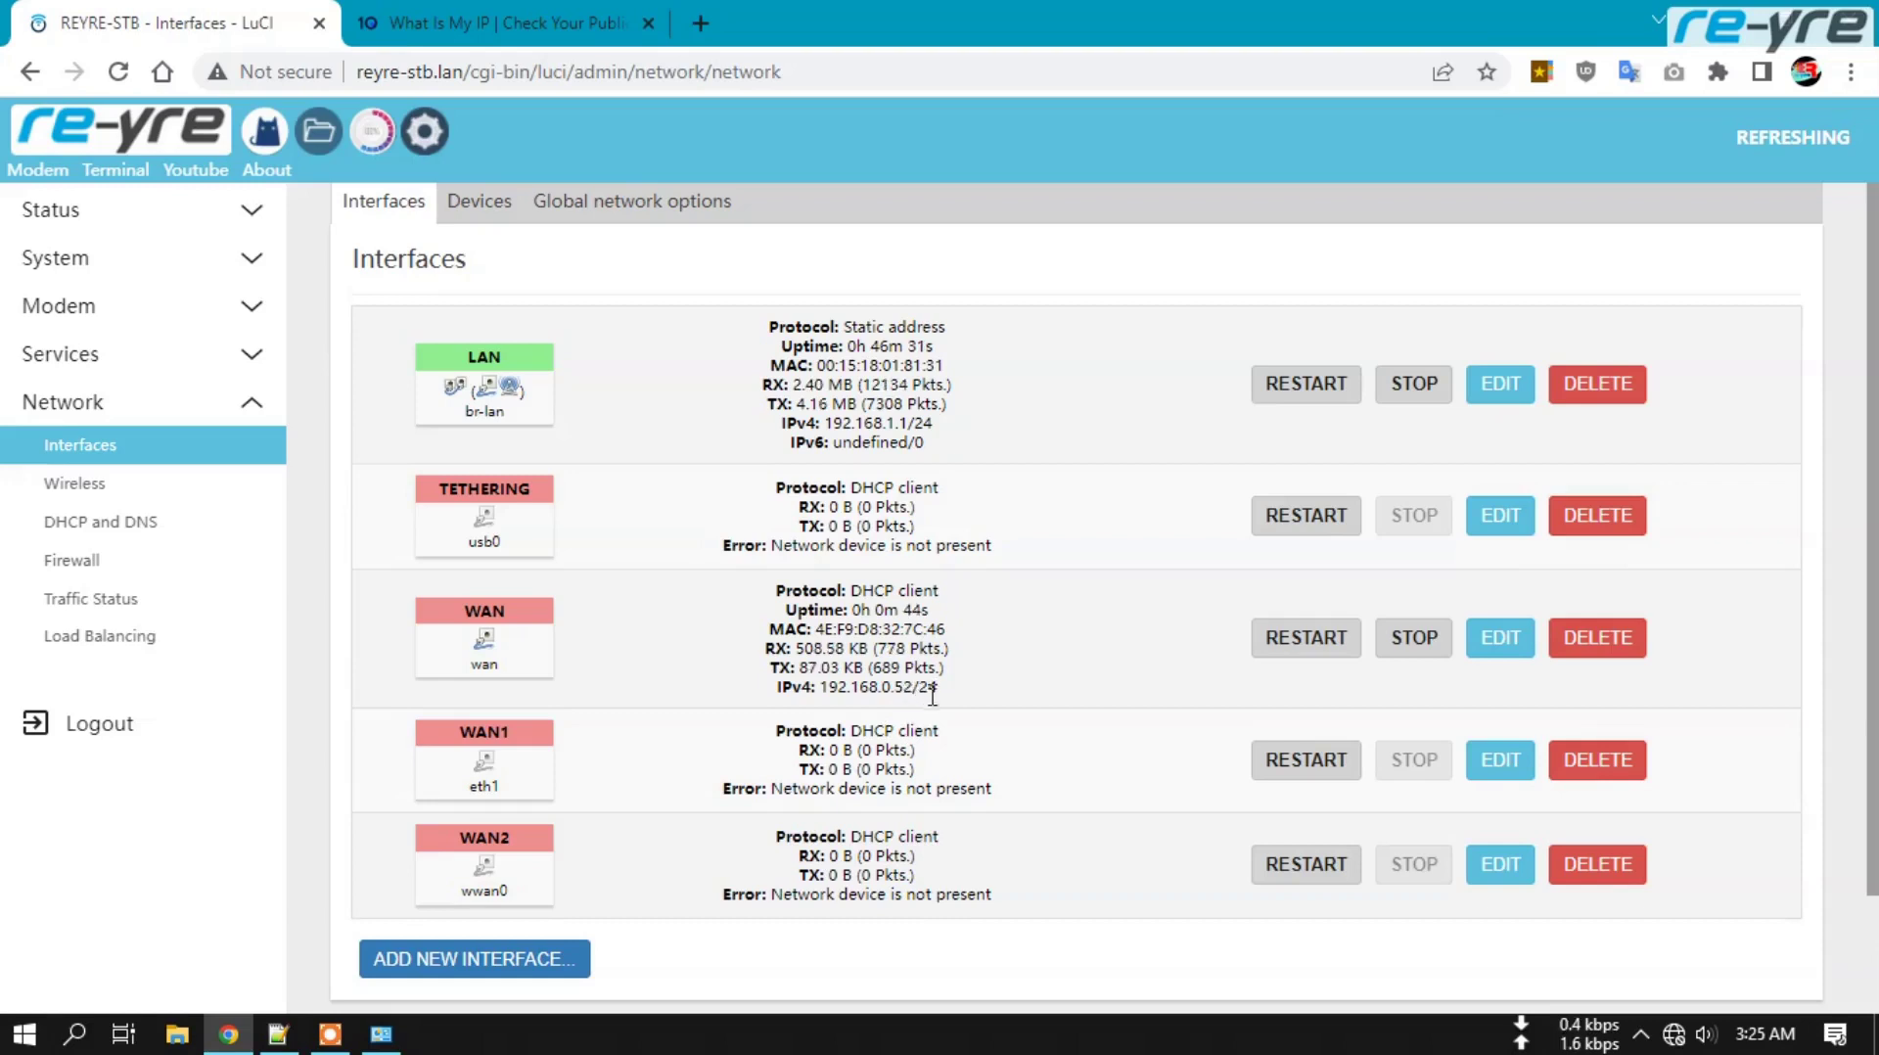
# - Check the Ethernet adapter's status and connection details in Network Connections, with its window moved clear of the WAN entry
pyautogui.click(380, 1034)
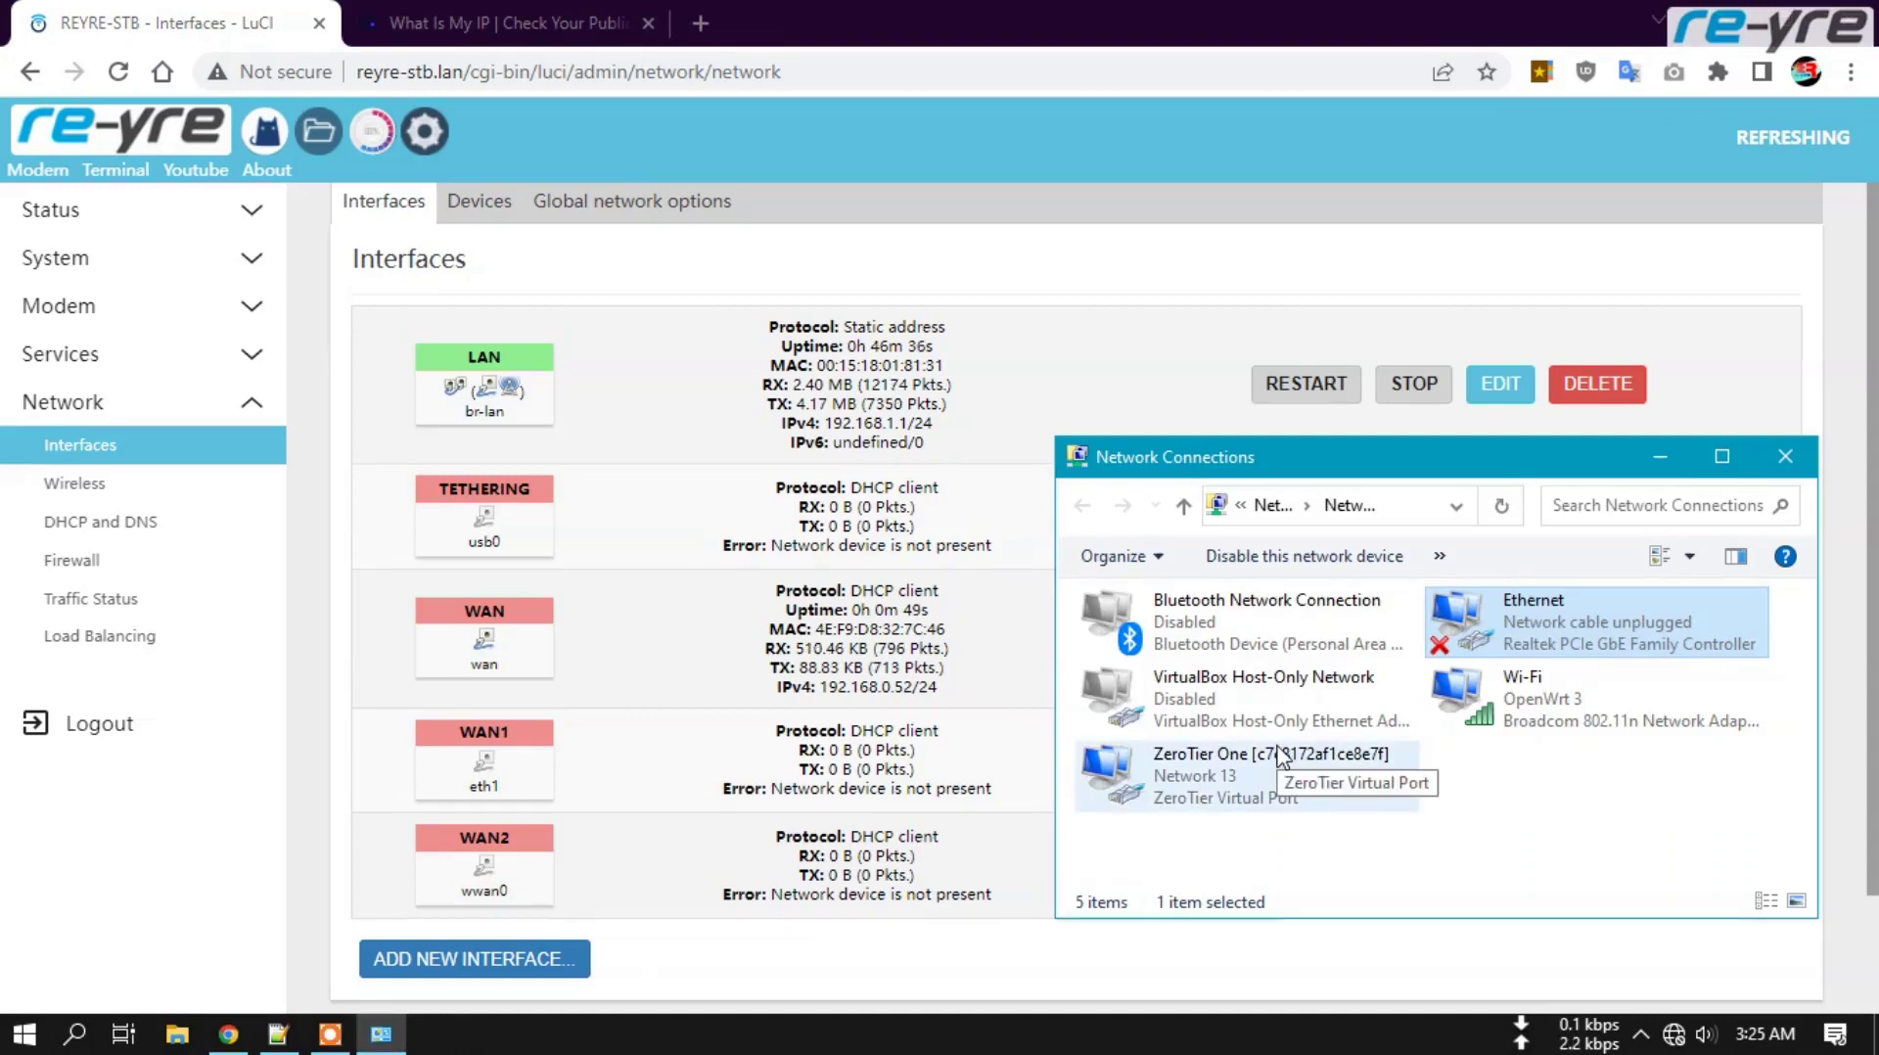
pyautogui.moveTo(1370, 471); pyautogui.dragTo(1420, 441)
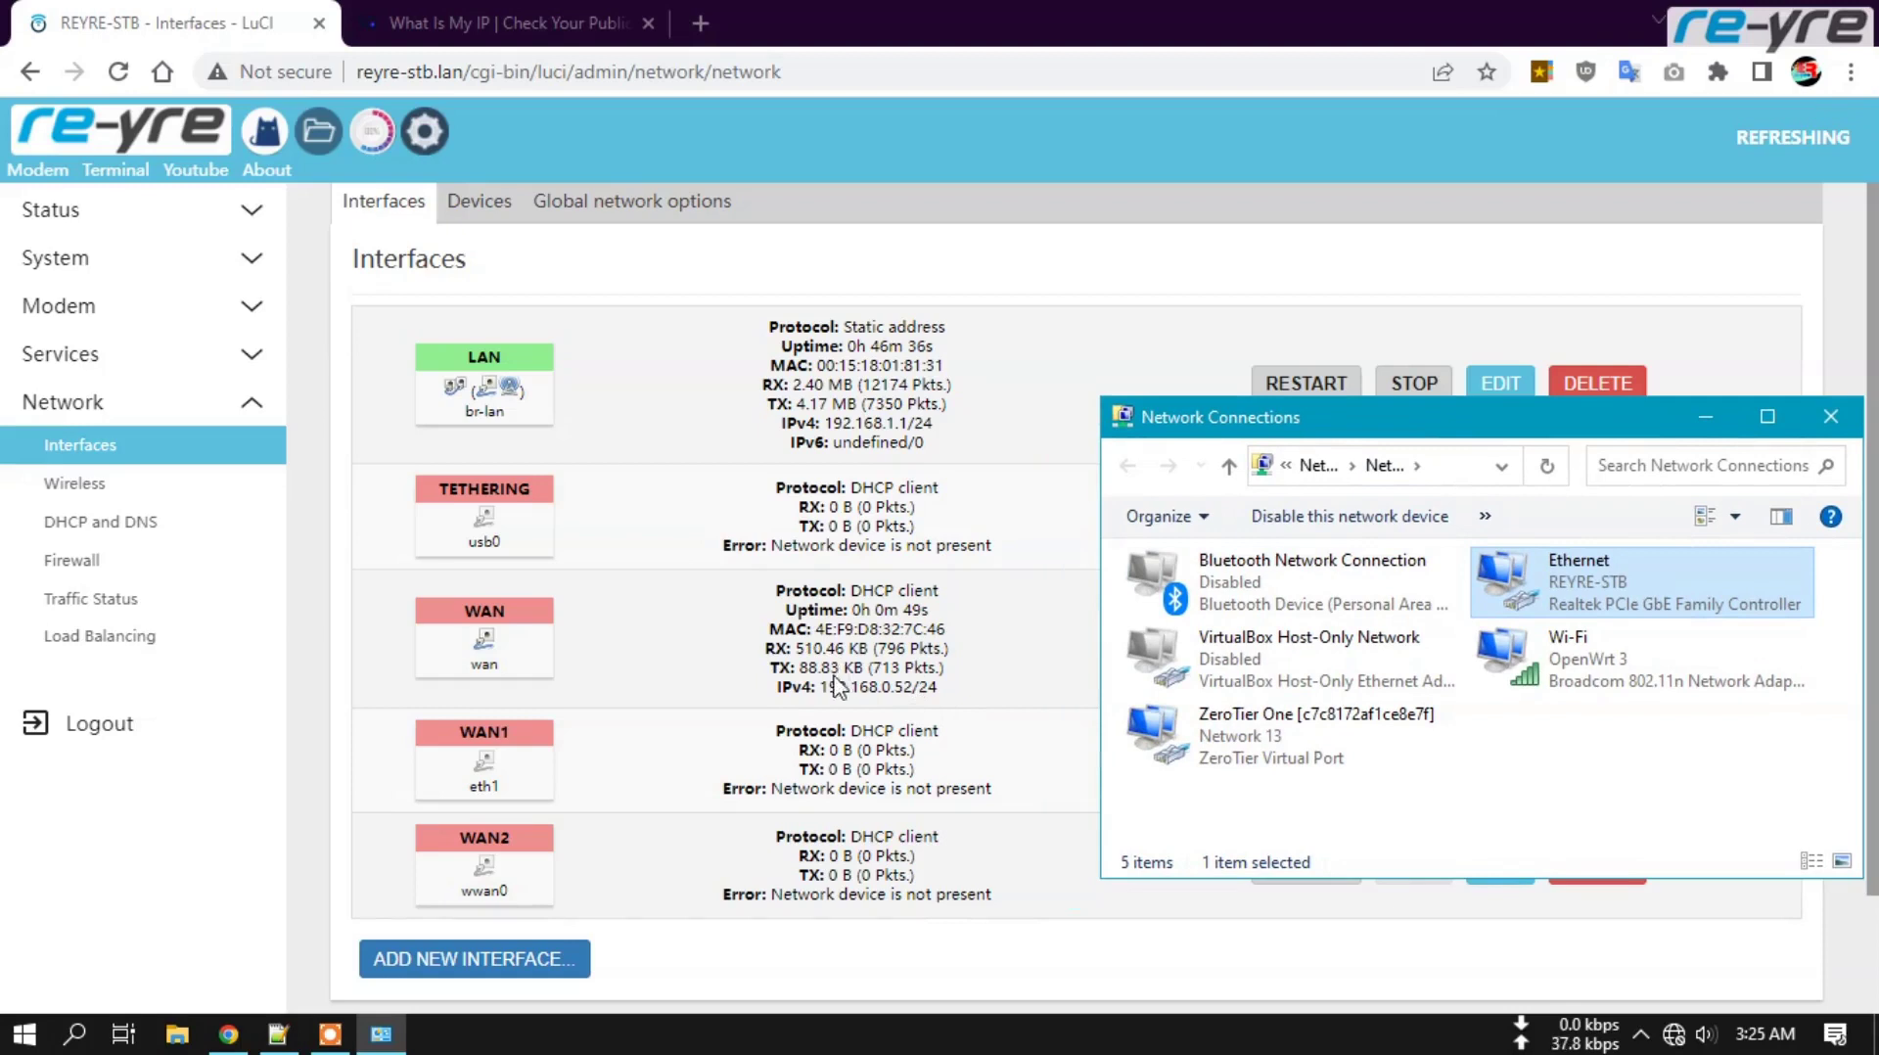
pyautogui.rightClick(1585, 577)
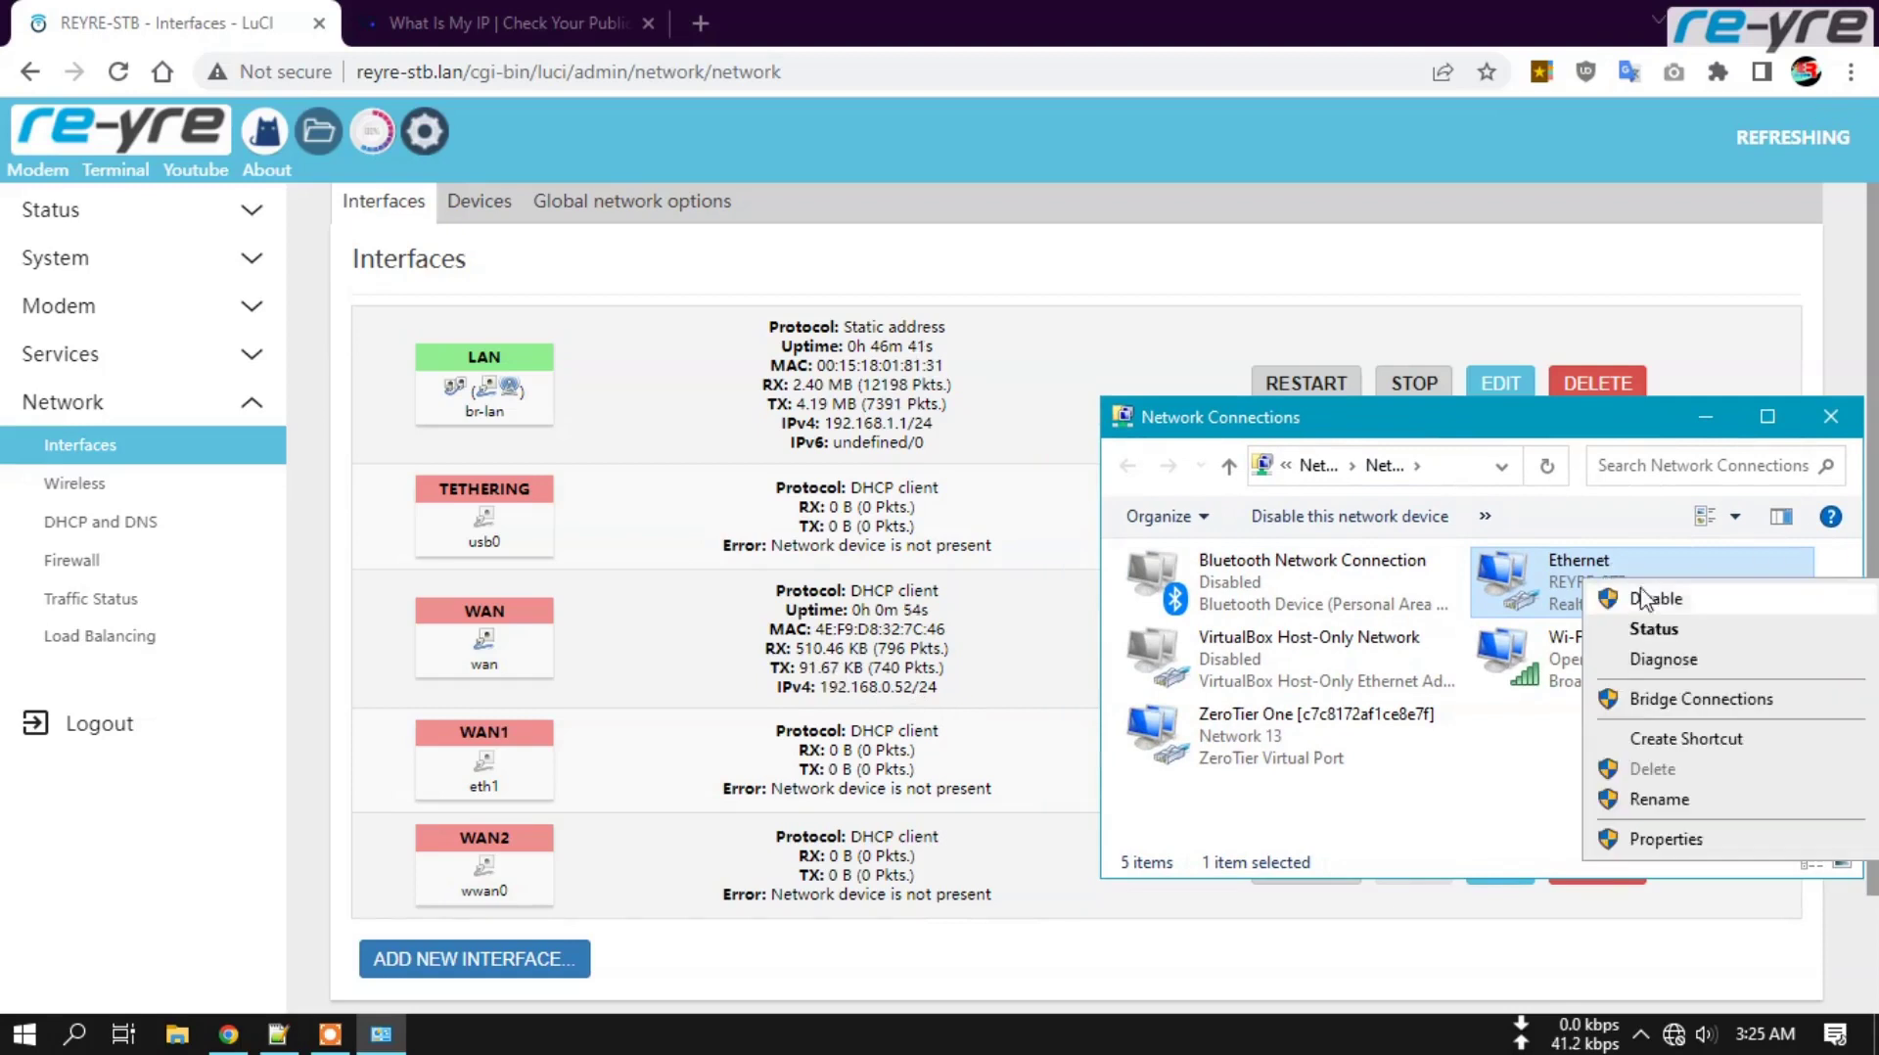
pyautogui.click(1653, 629)
pyautogui.click(794, 501)
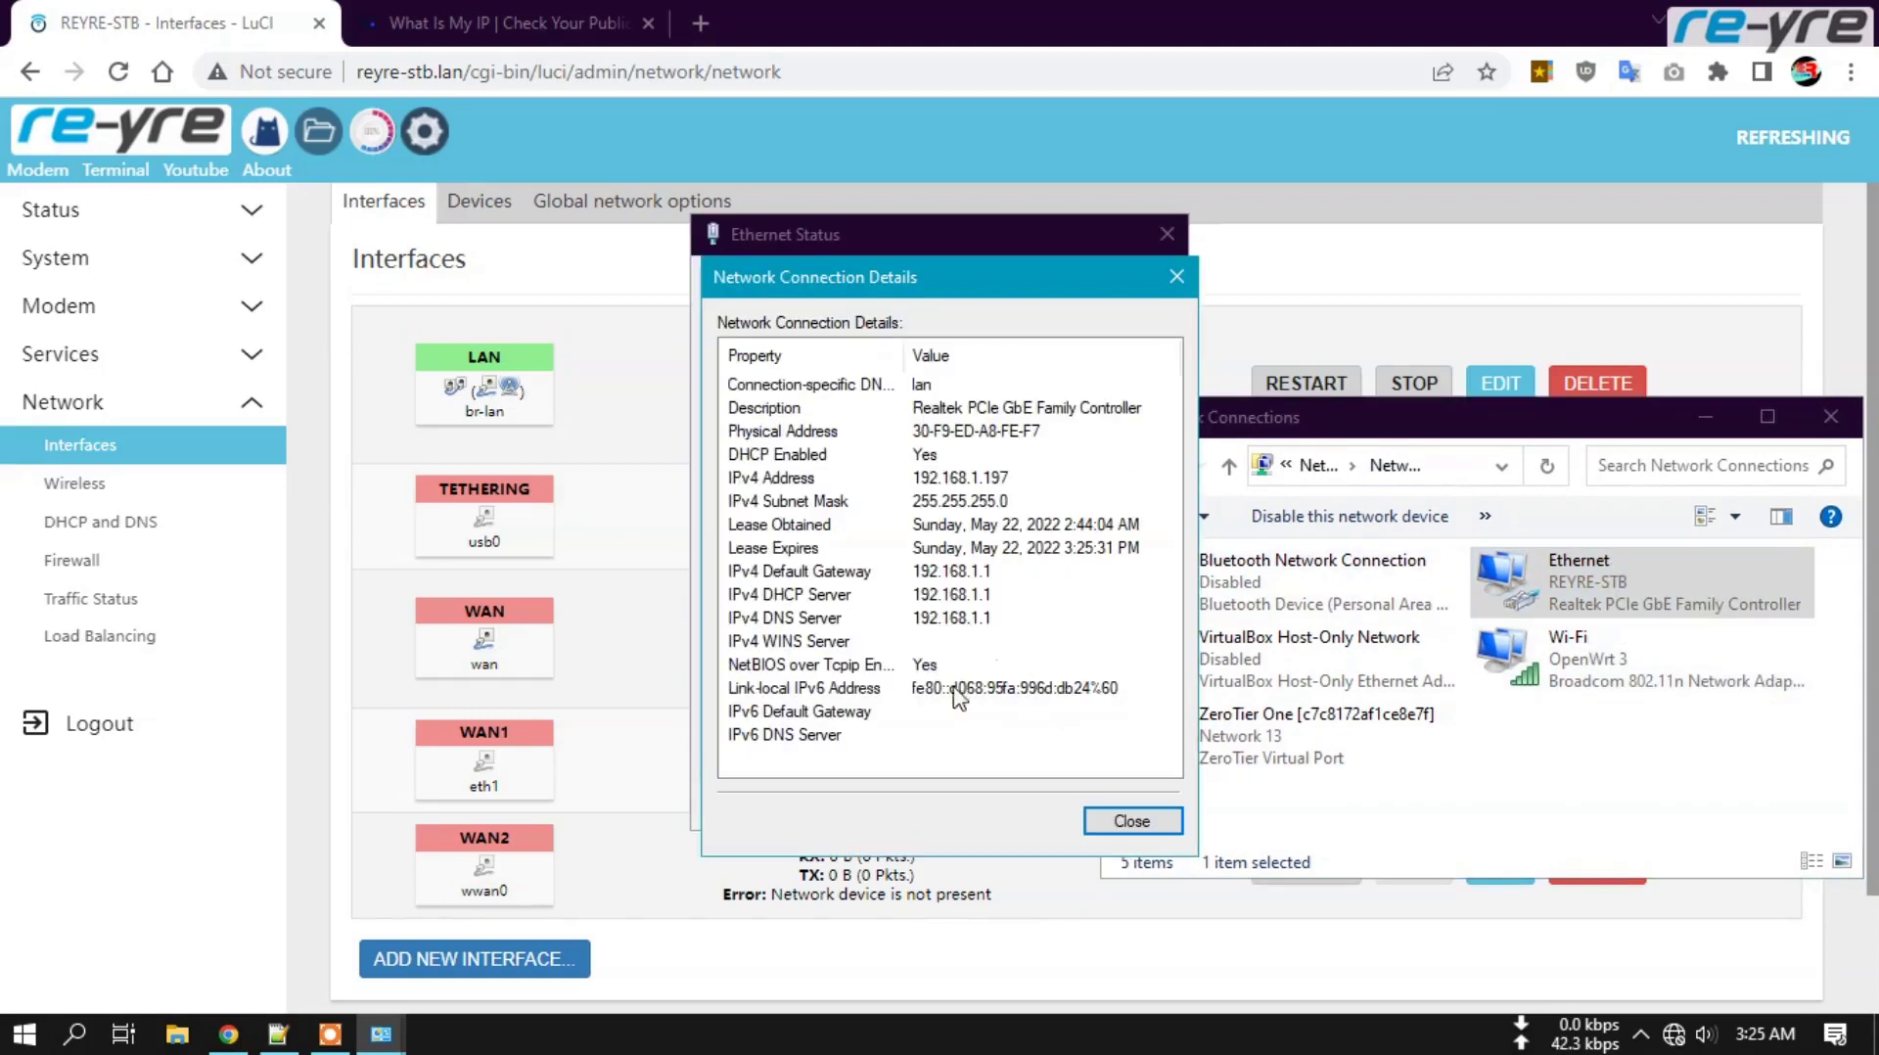
pyautogui.click(1140, 824)
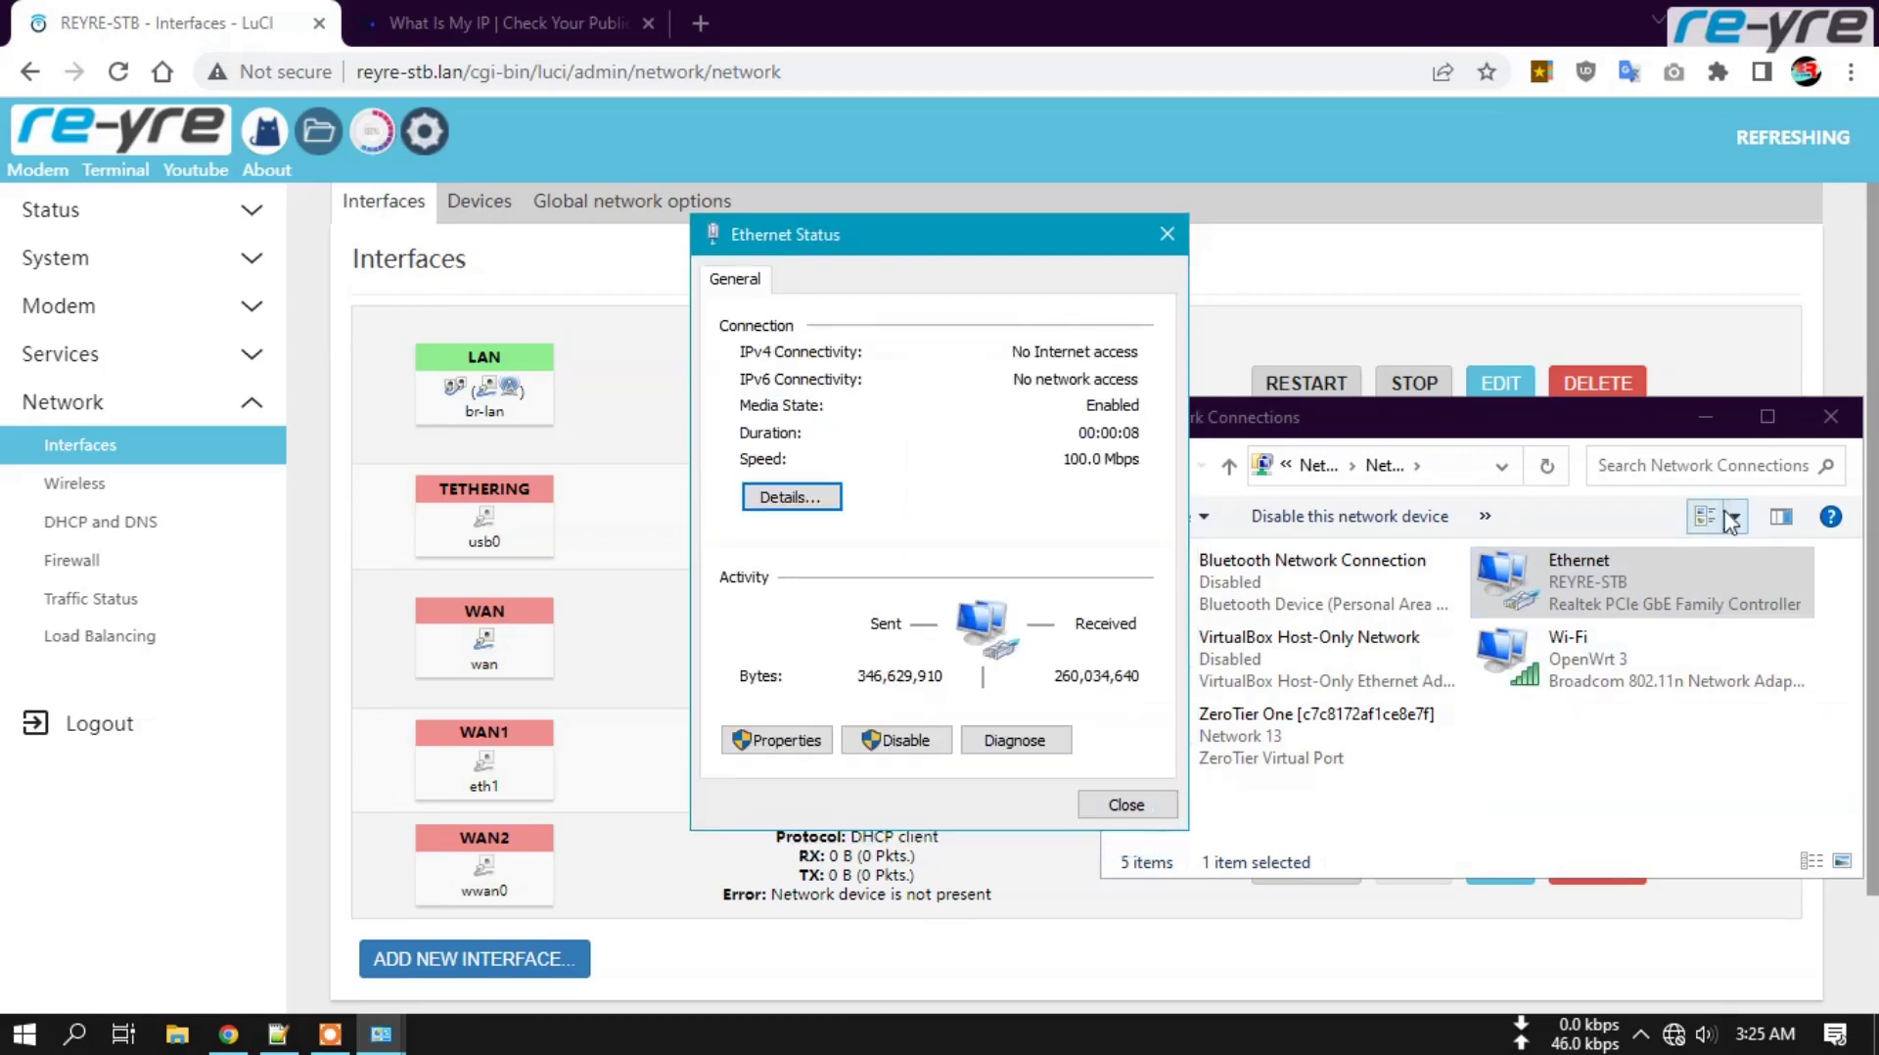
pyautogui.click(1124, 796)
# - Return to the router's interfaces list and highlight the WAN interface's IPv4 address to check it
pyautogui.click(796, 709)
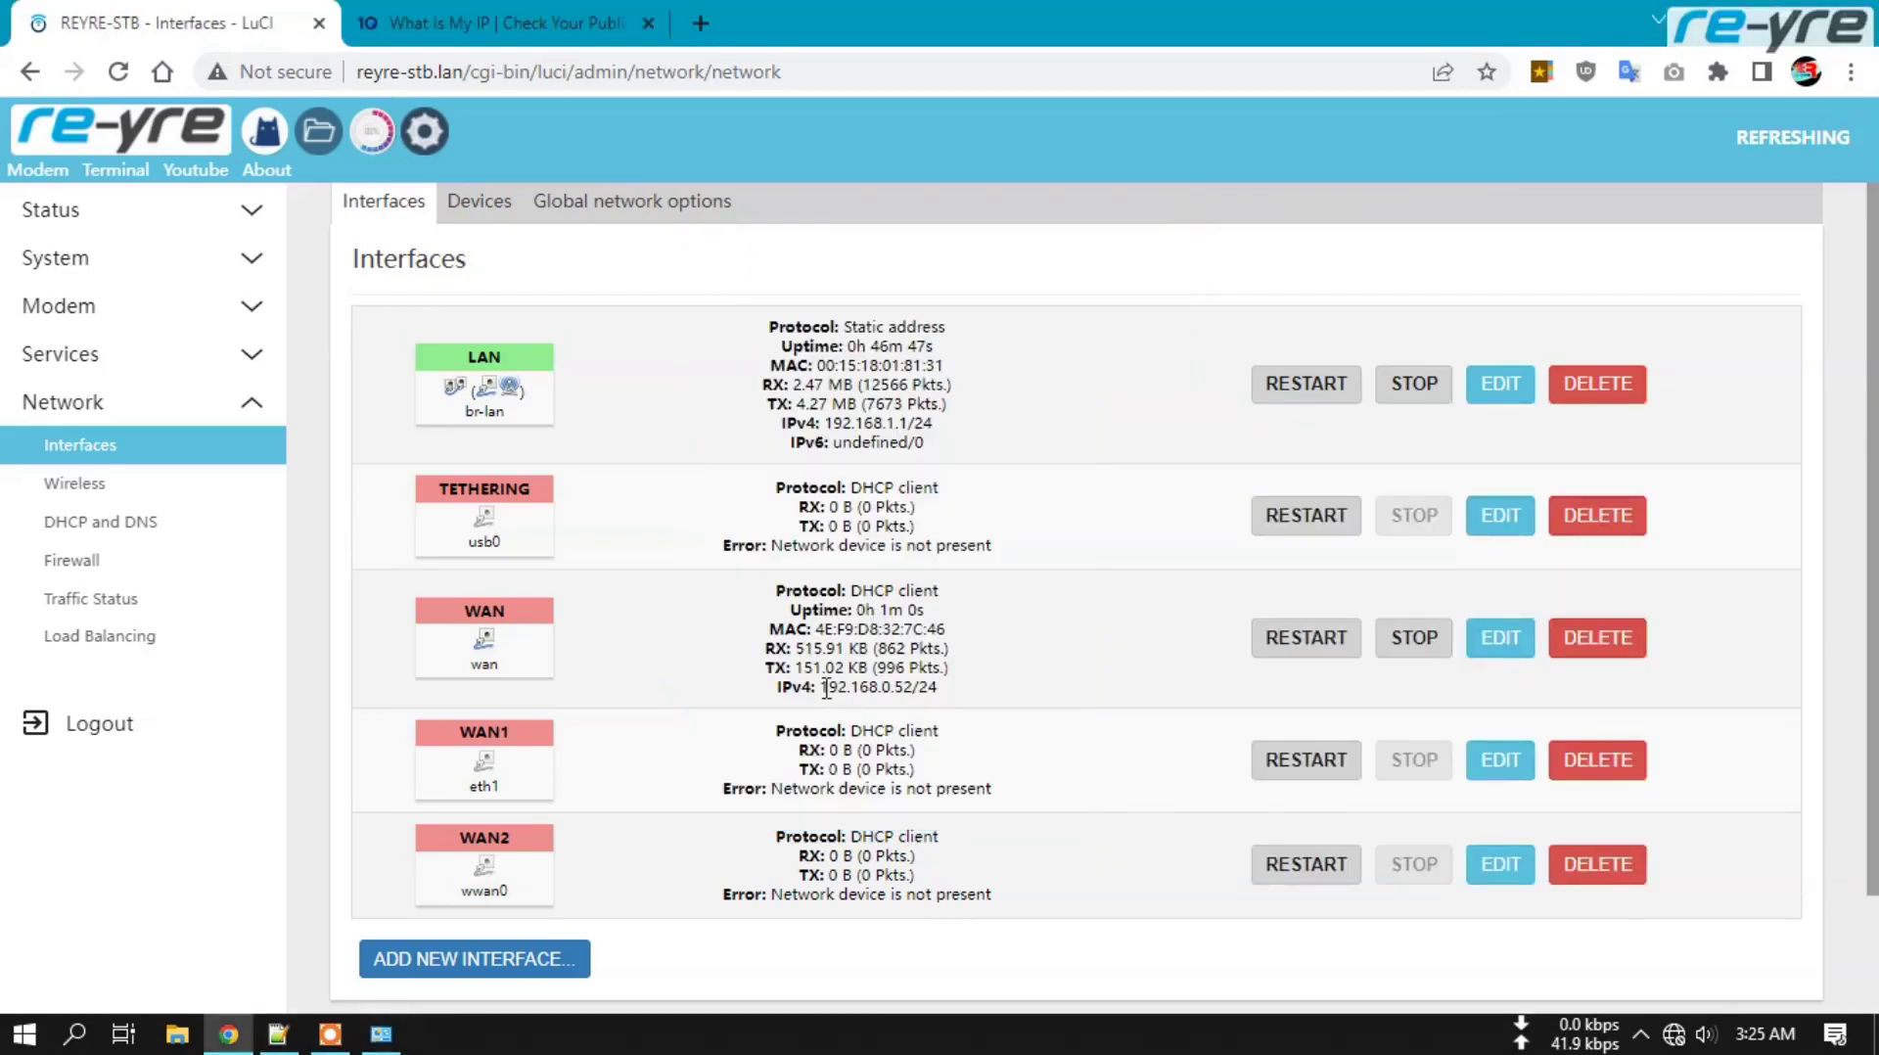
pyautogui.moveTo(824, 687); pyautogui.dragTo(964, 698)
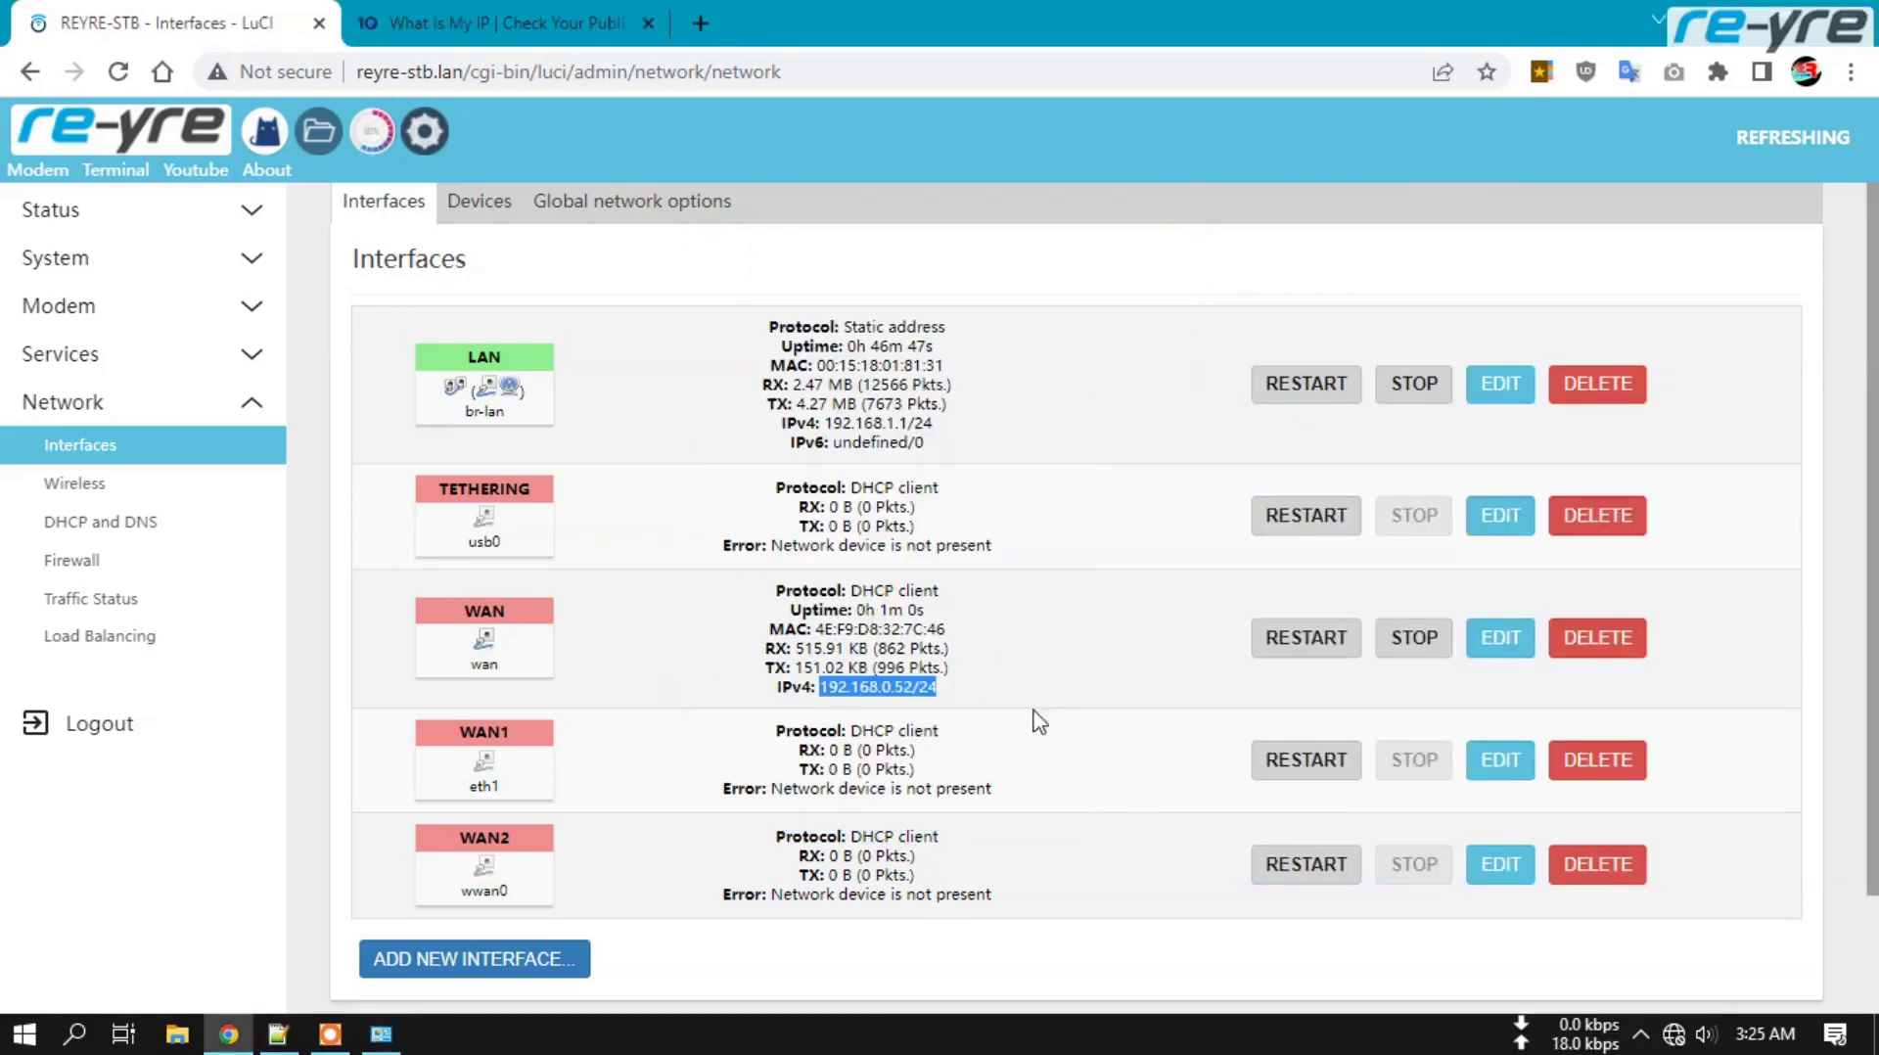
pyautogui.click(104, 132)
pyautogui.click(423, 132)
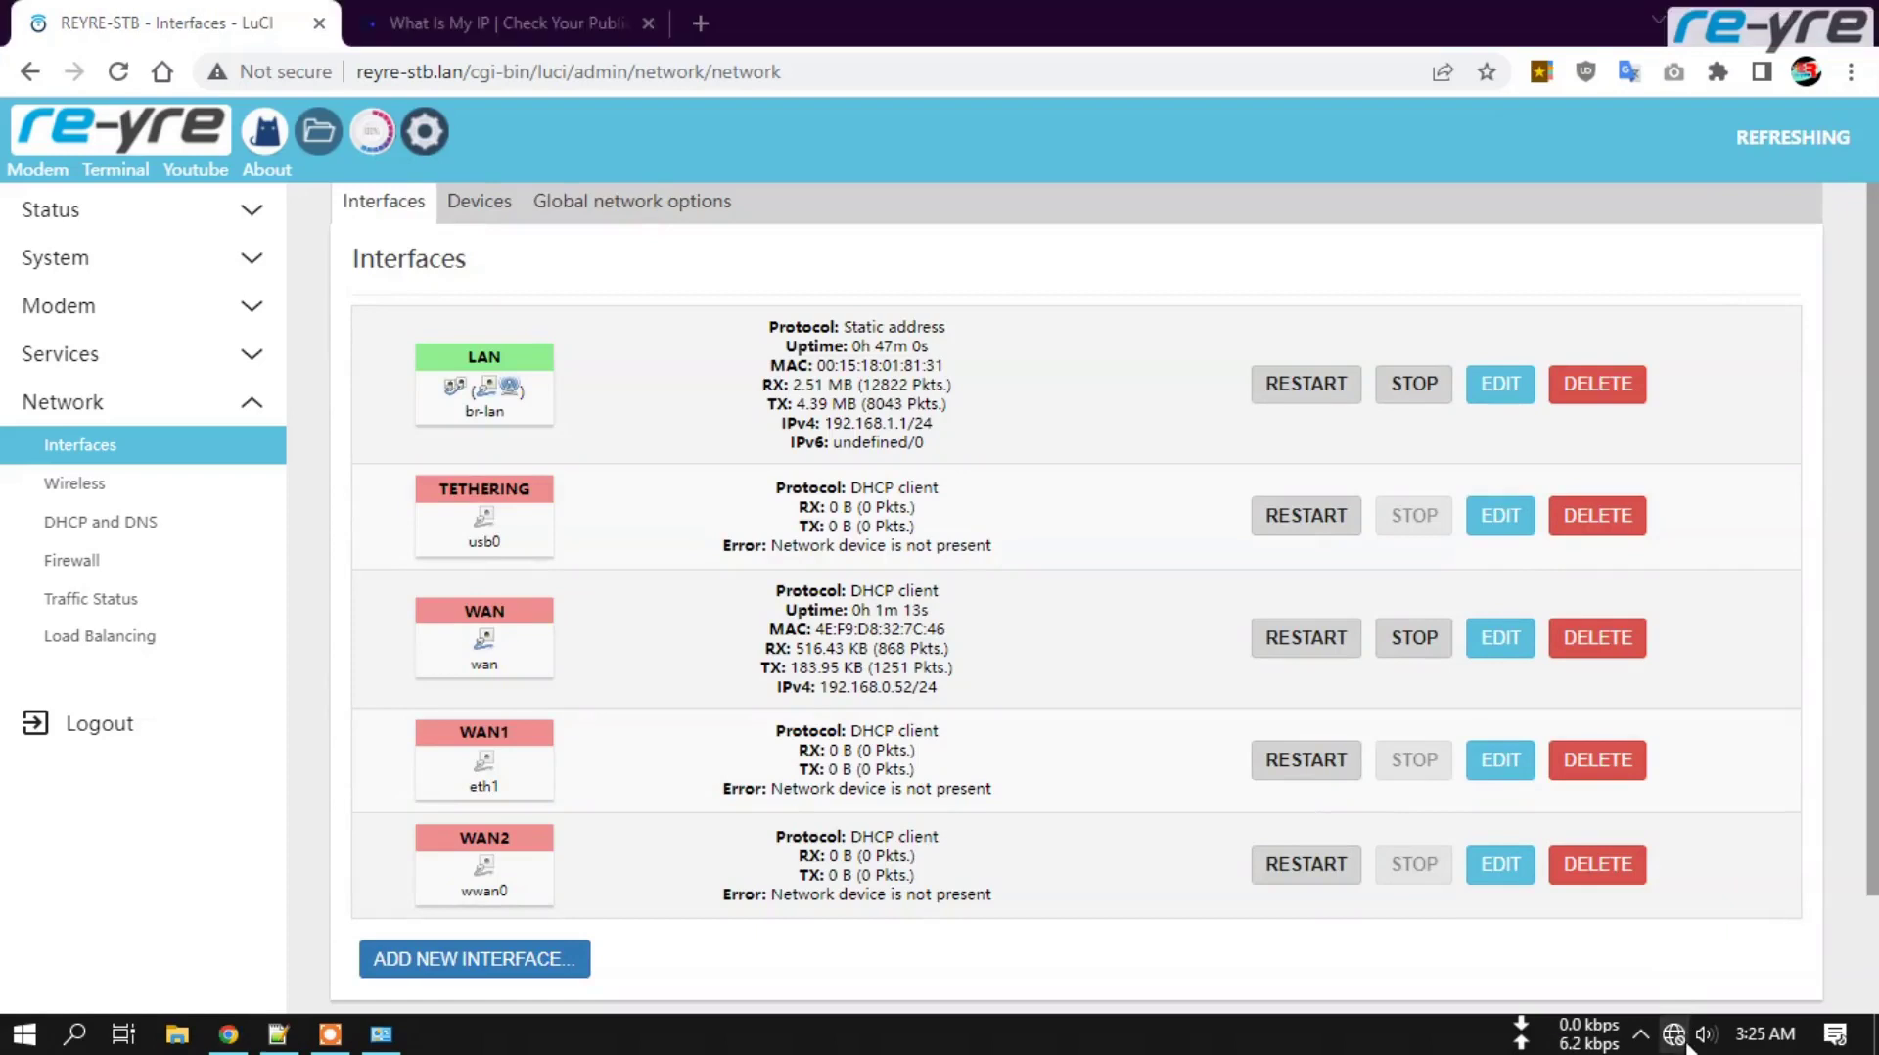
# - Disconnect the computer from the OpenWrt Wi-Fi network and reload the router's interfaces page
pyautogui.click(1674, 1030)
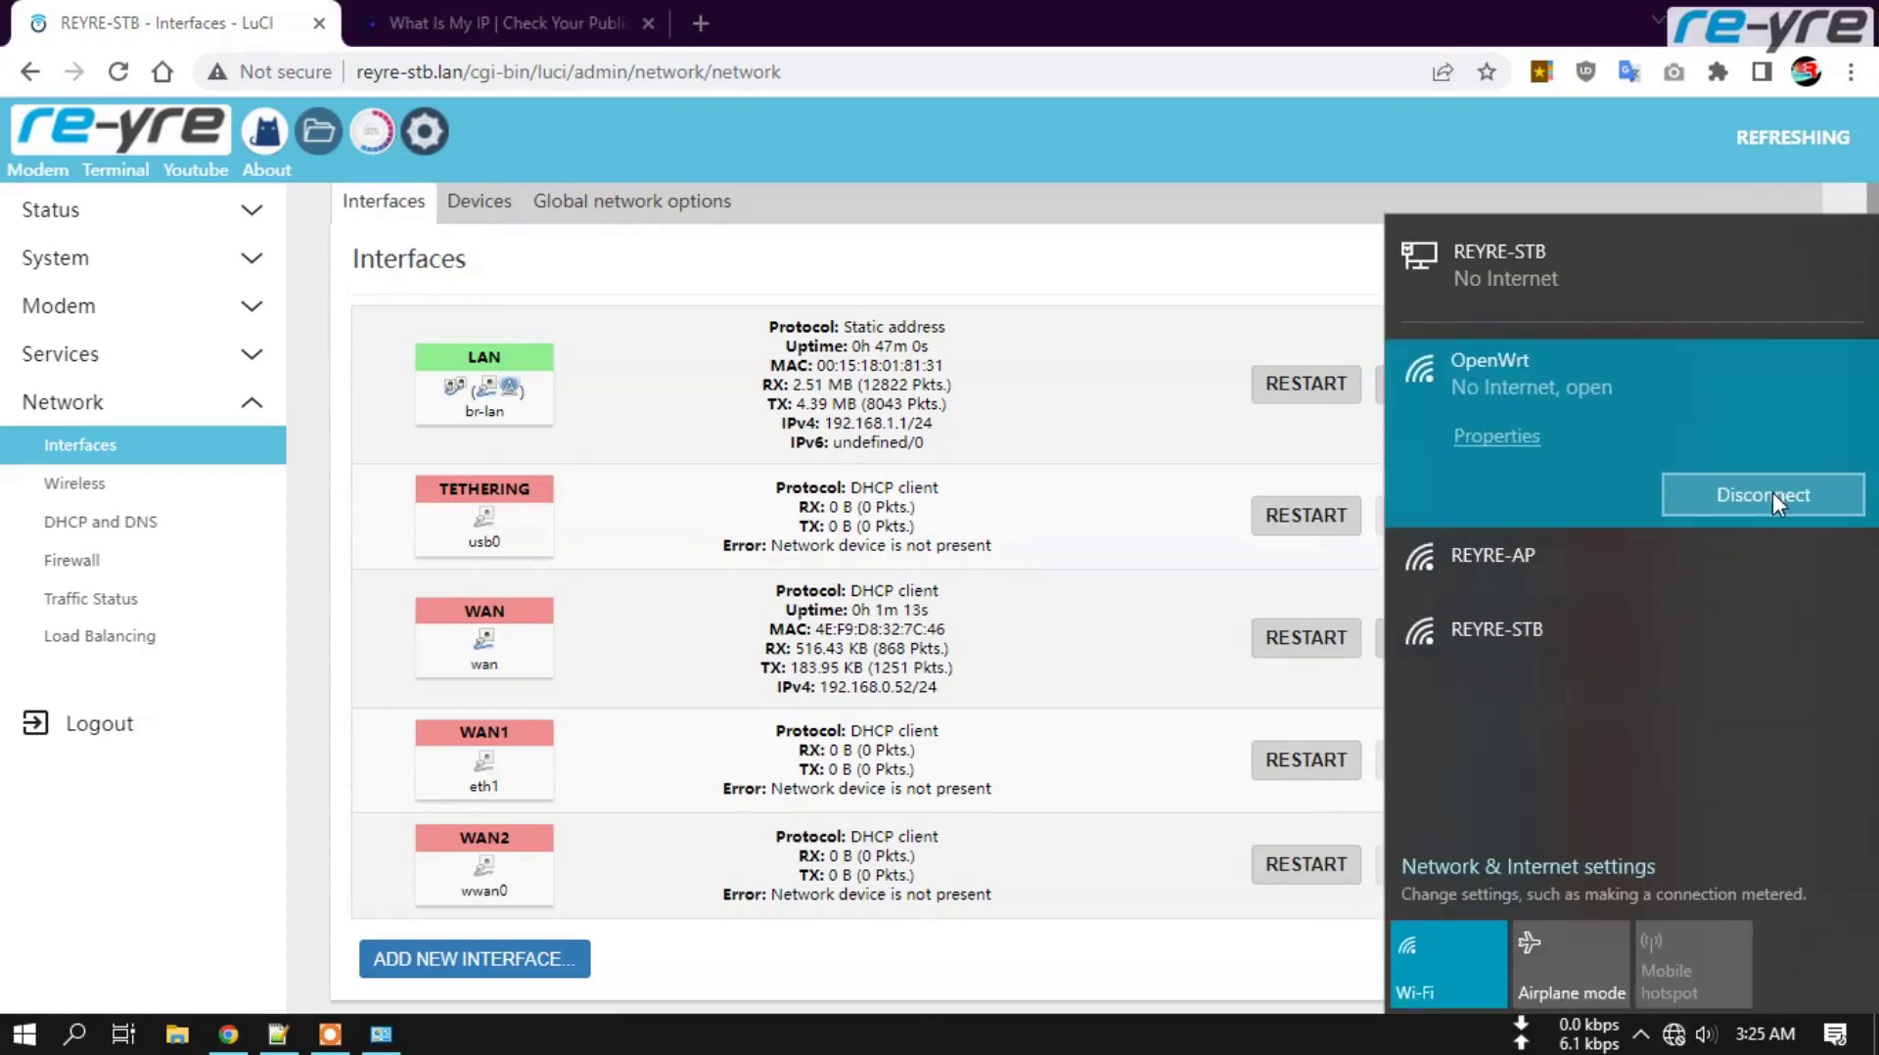
pyautogui.click(1773, 495)
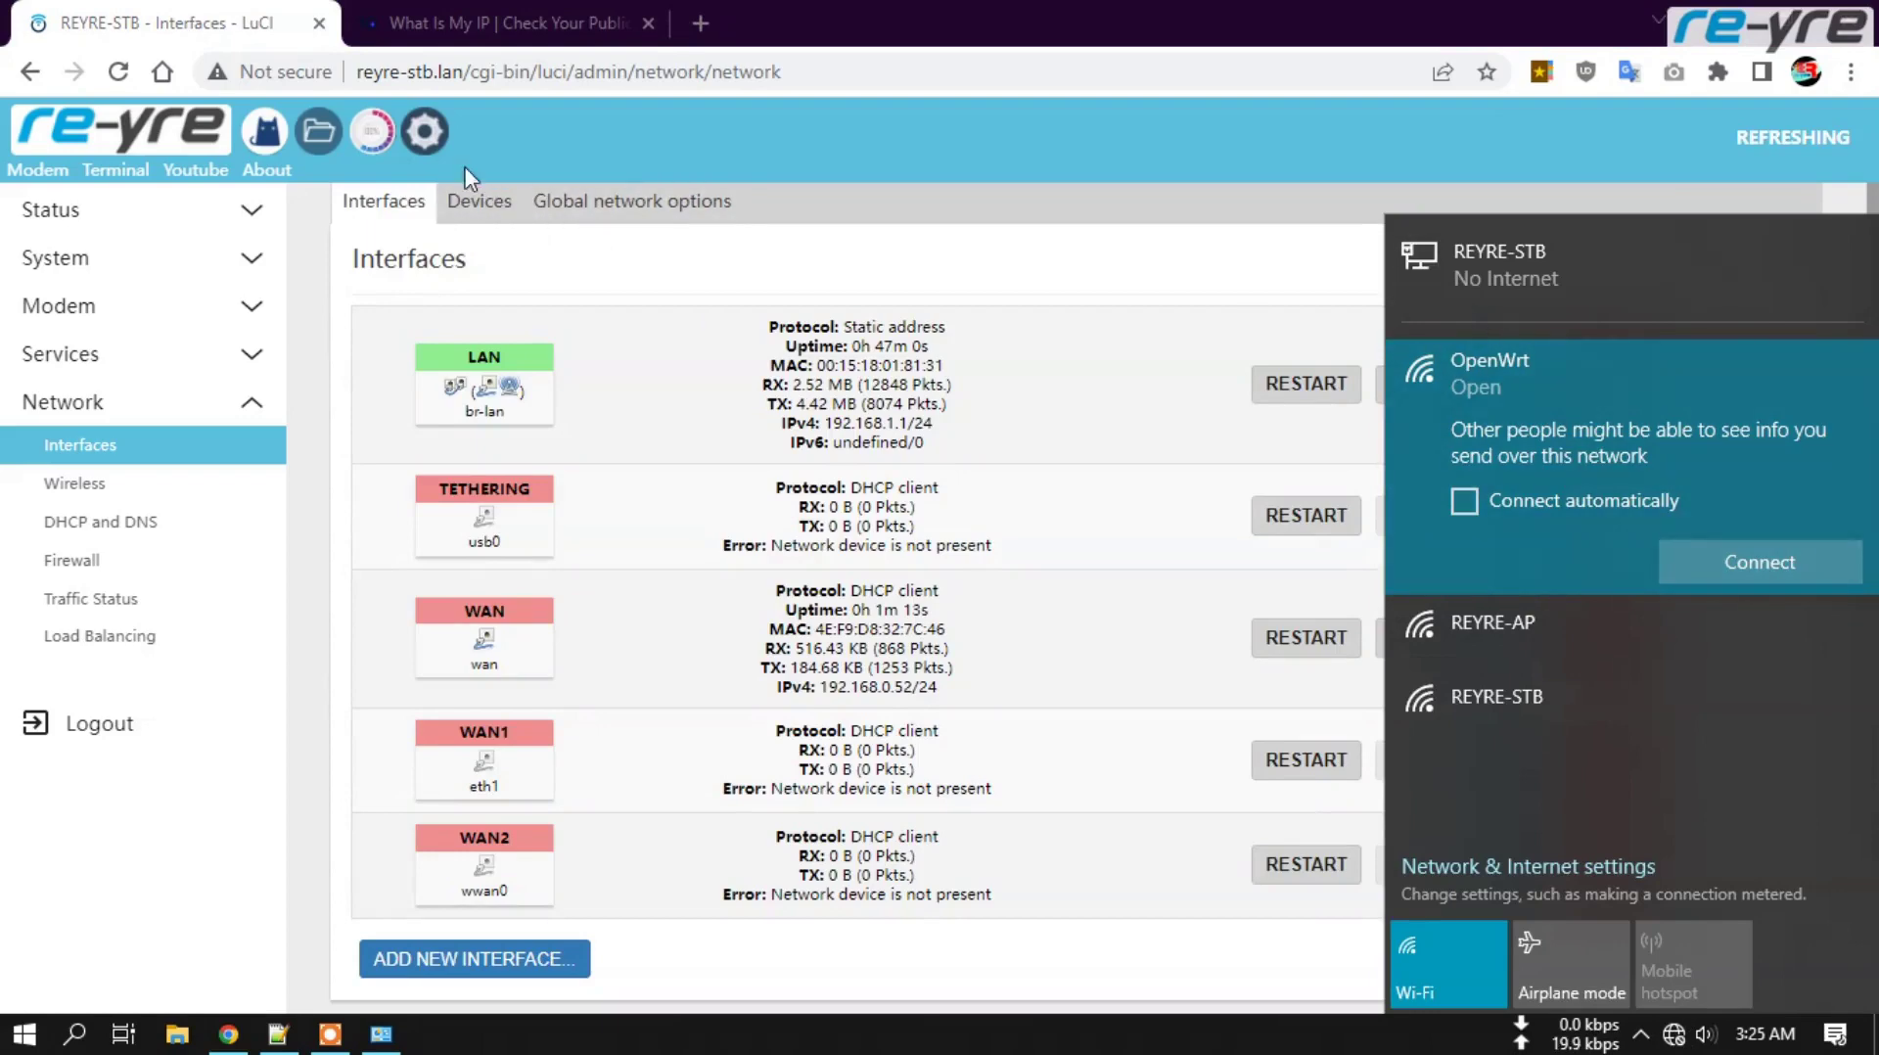
pyautogui.click(684, 330)
pyautogui.press('F5')
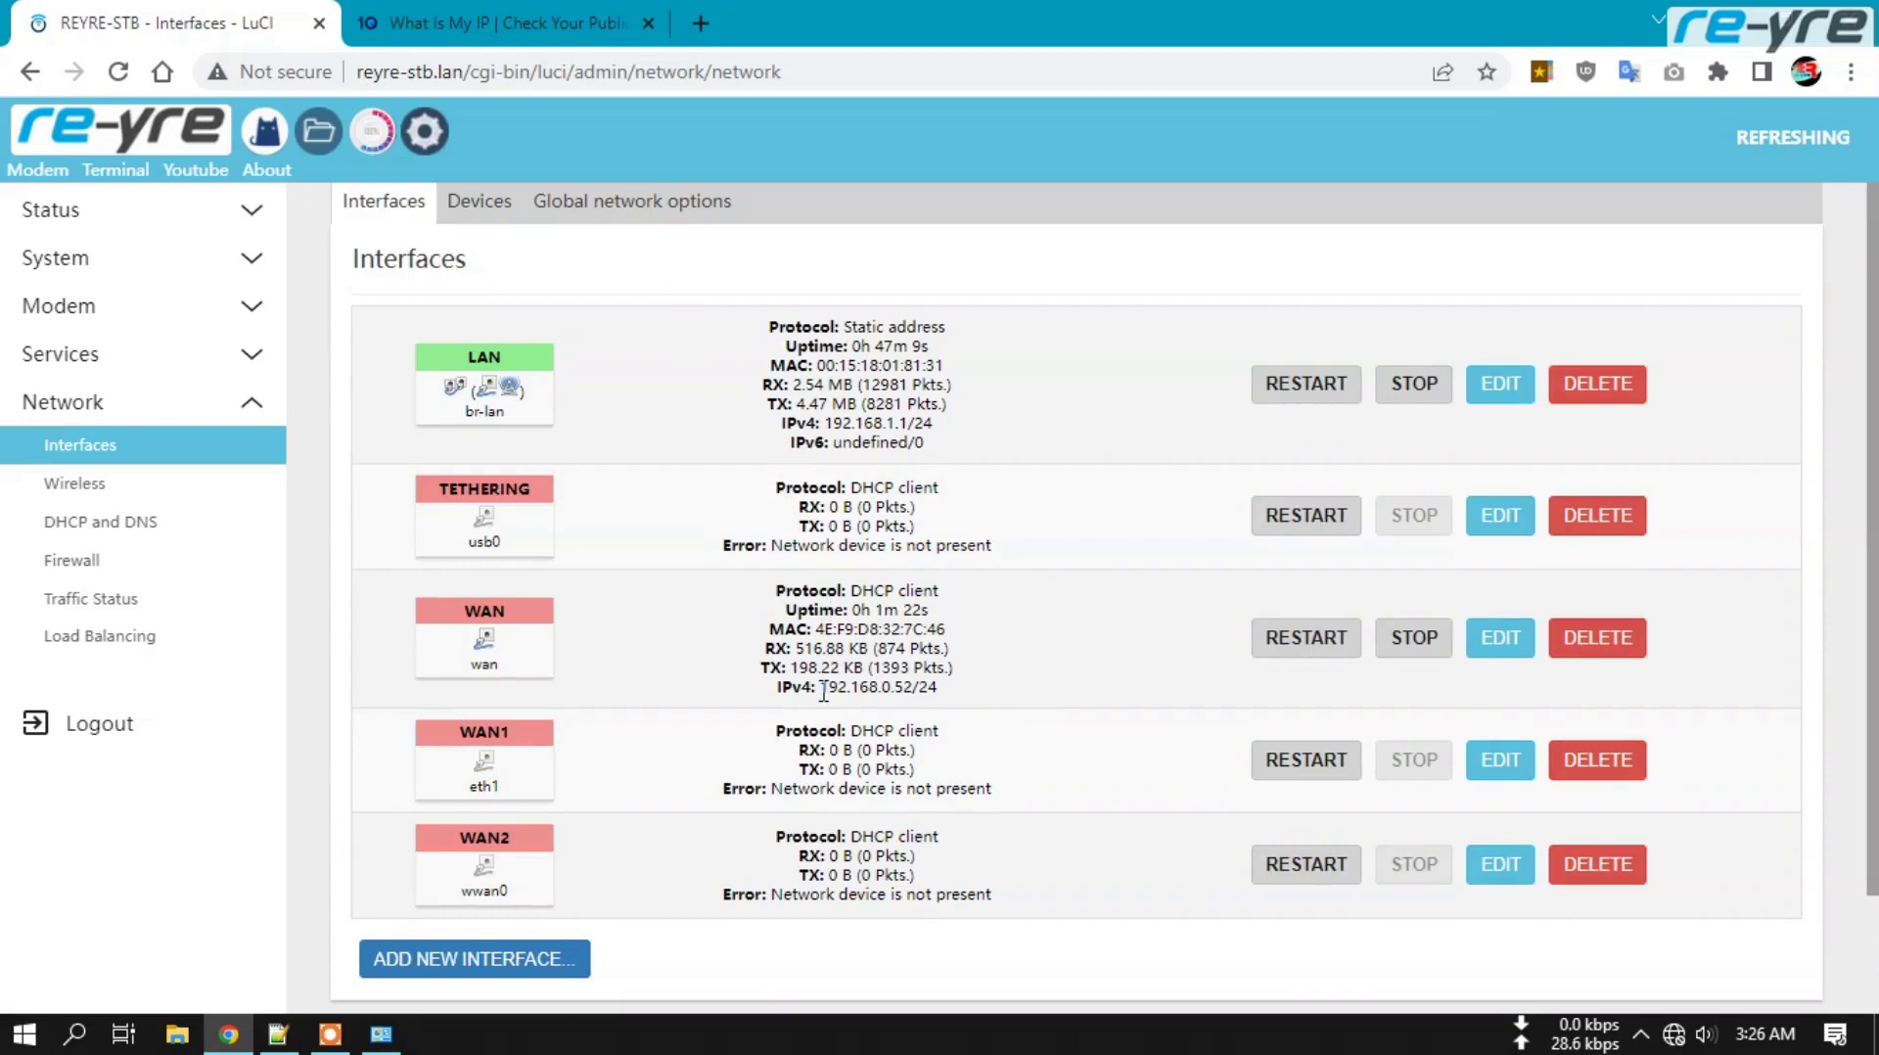
# - Check the WAN interface's IPv4 address and restart that interface
pyautogui.moveTo(824, 690); pyautogui.dragTo(939, 690)
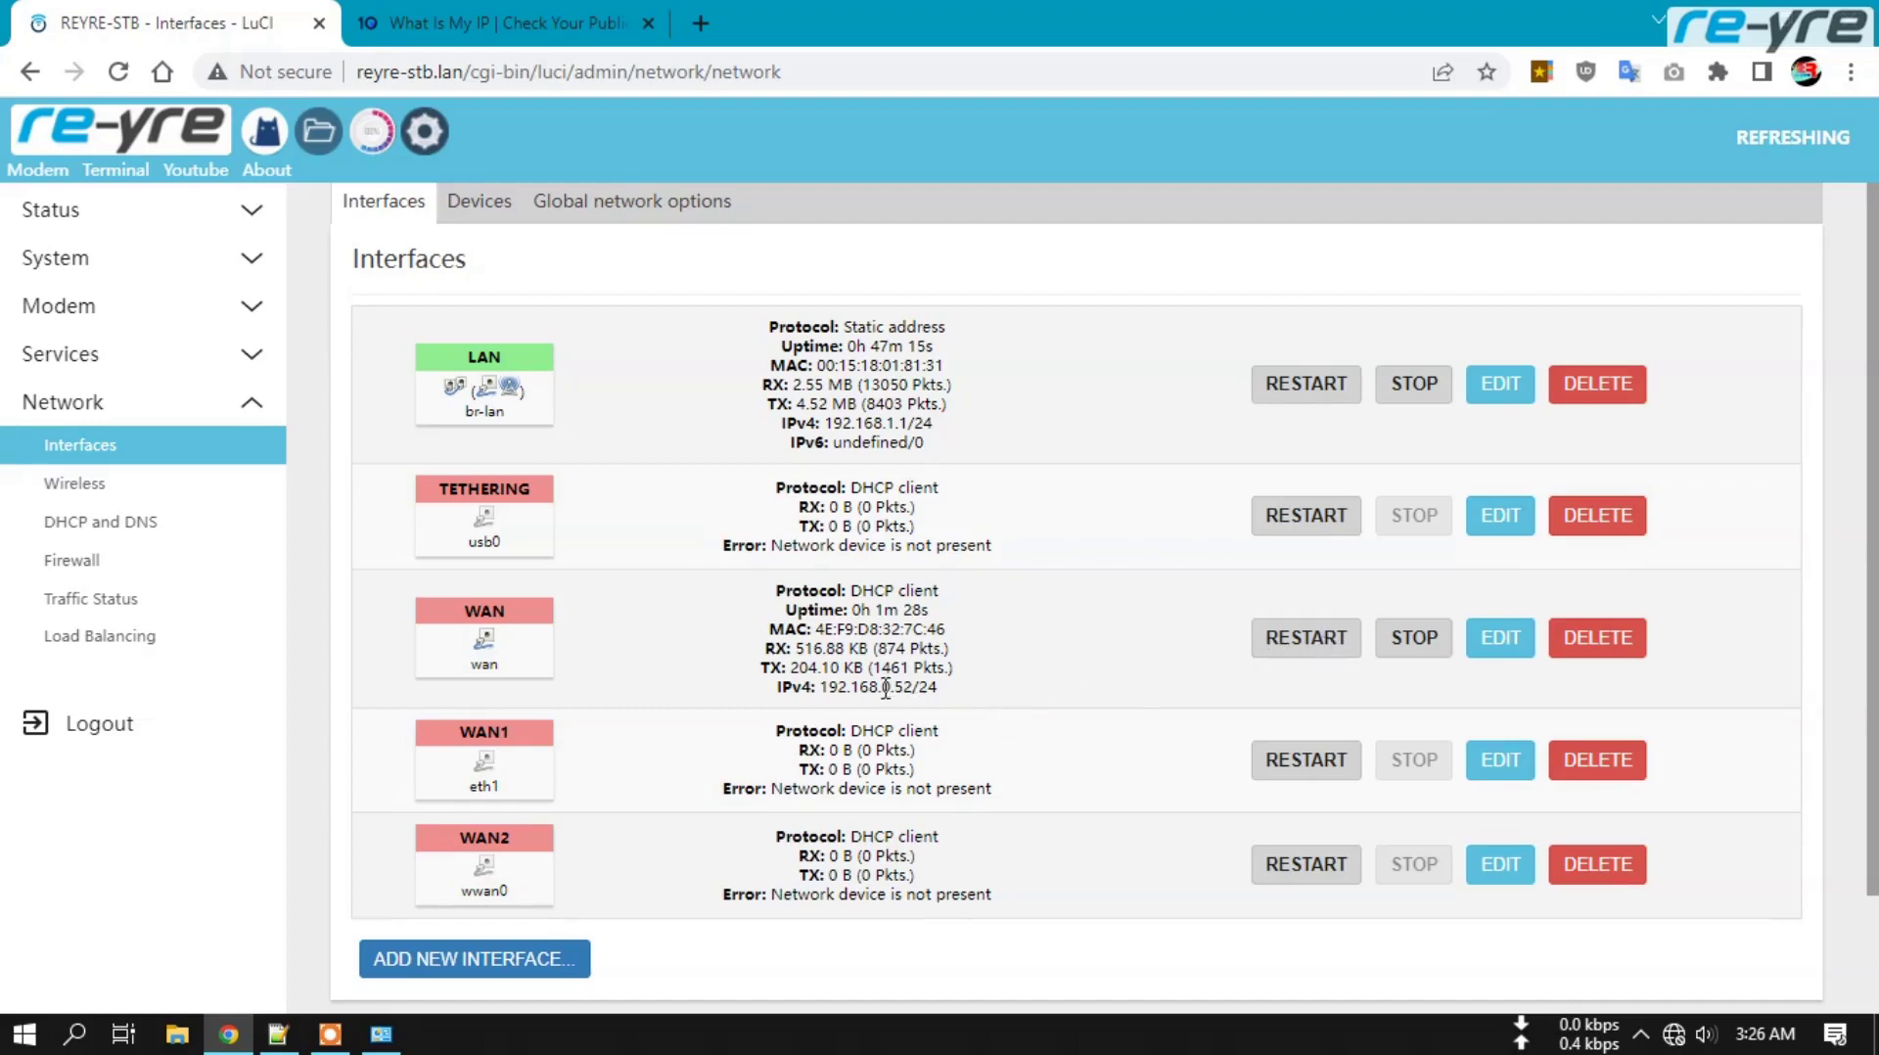
pyautogui.click(1287, 639)
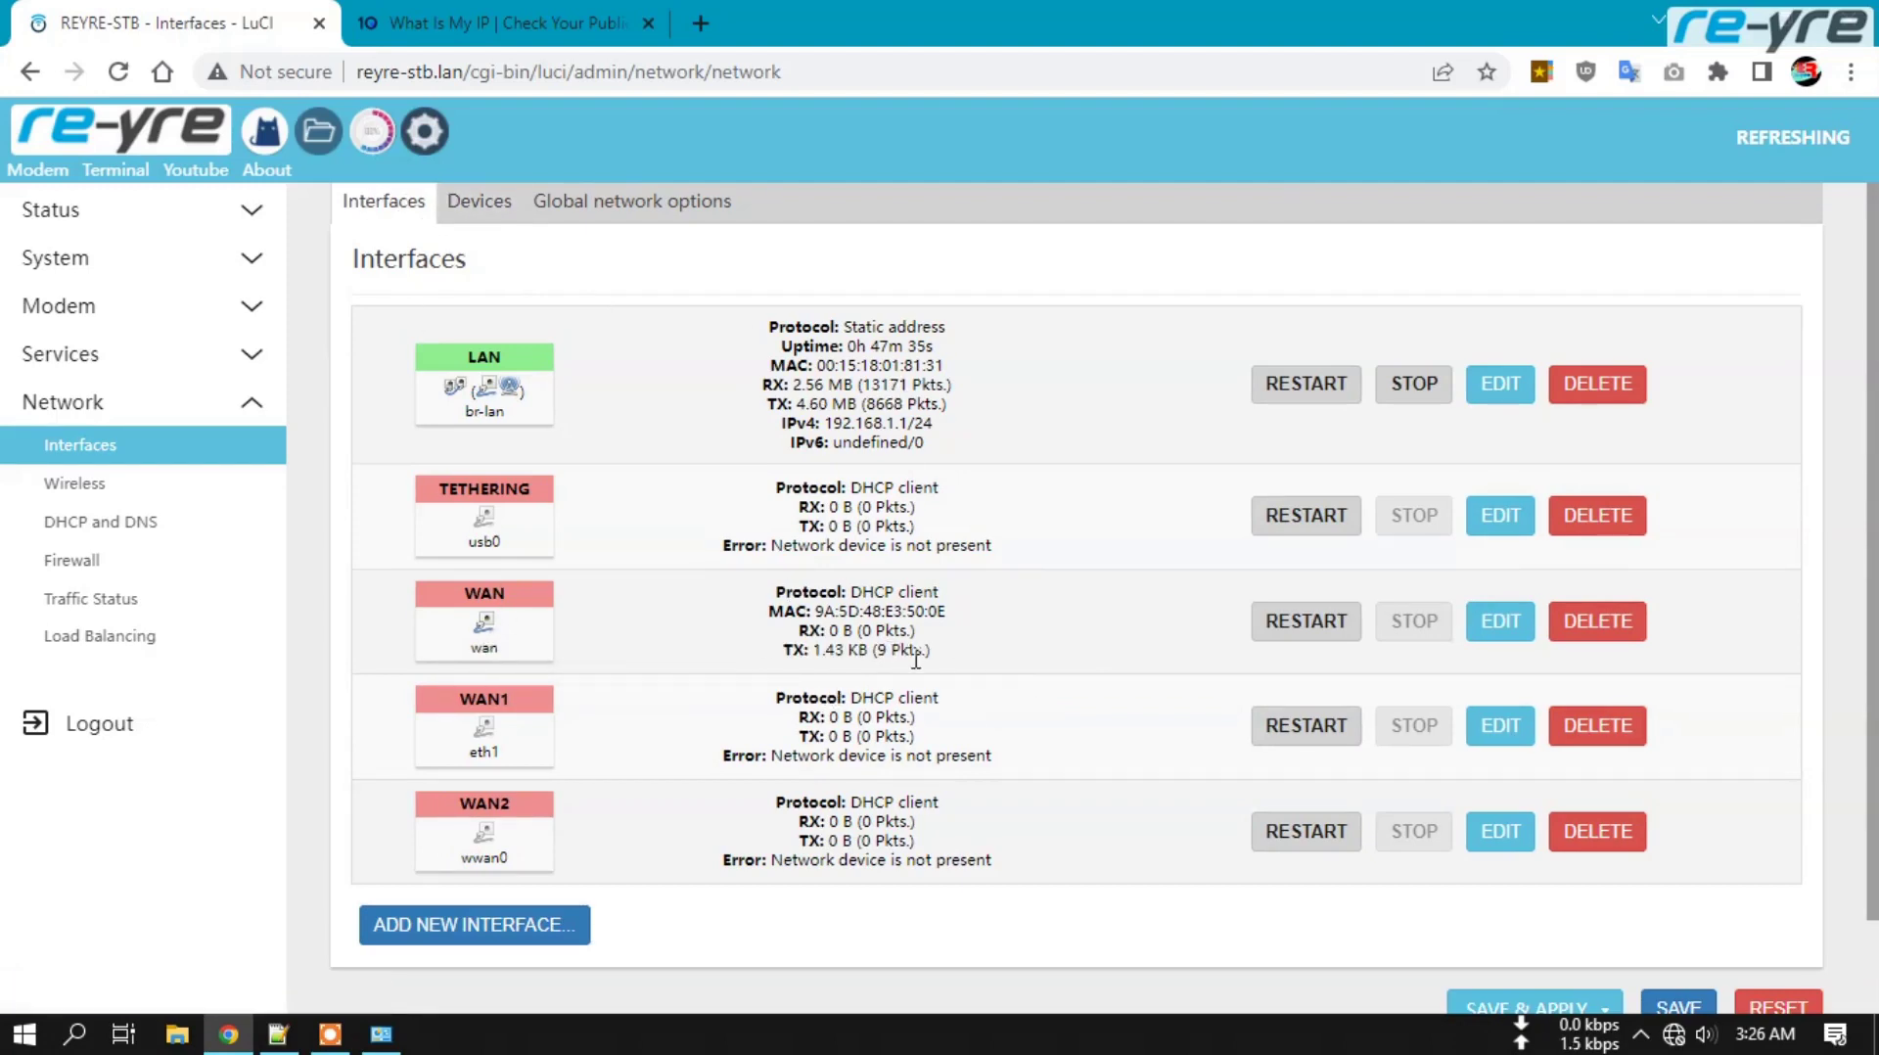
# - Connect the computer to the open OpenWrt Wi-Fi network and check its connection status
pyautogui.click(1703, 1035)
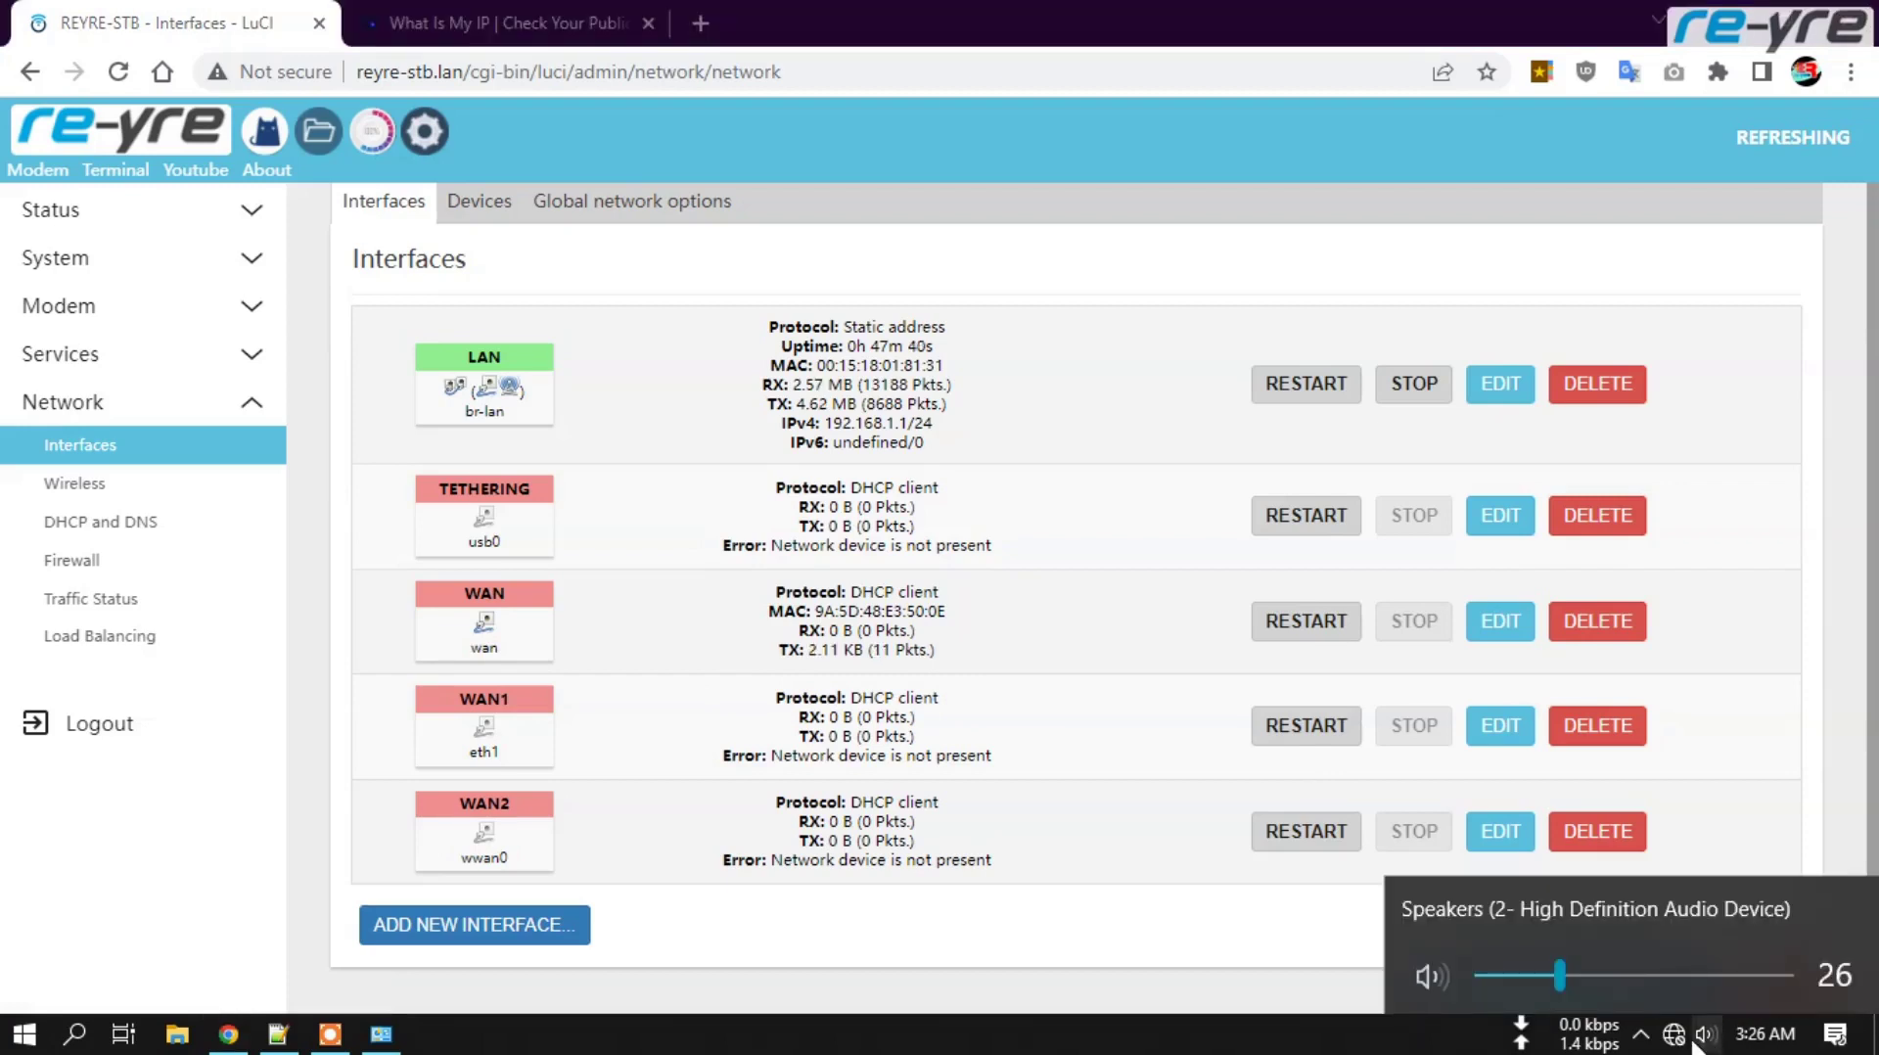
pyautogui.click(1673, 1034)
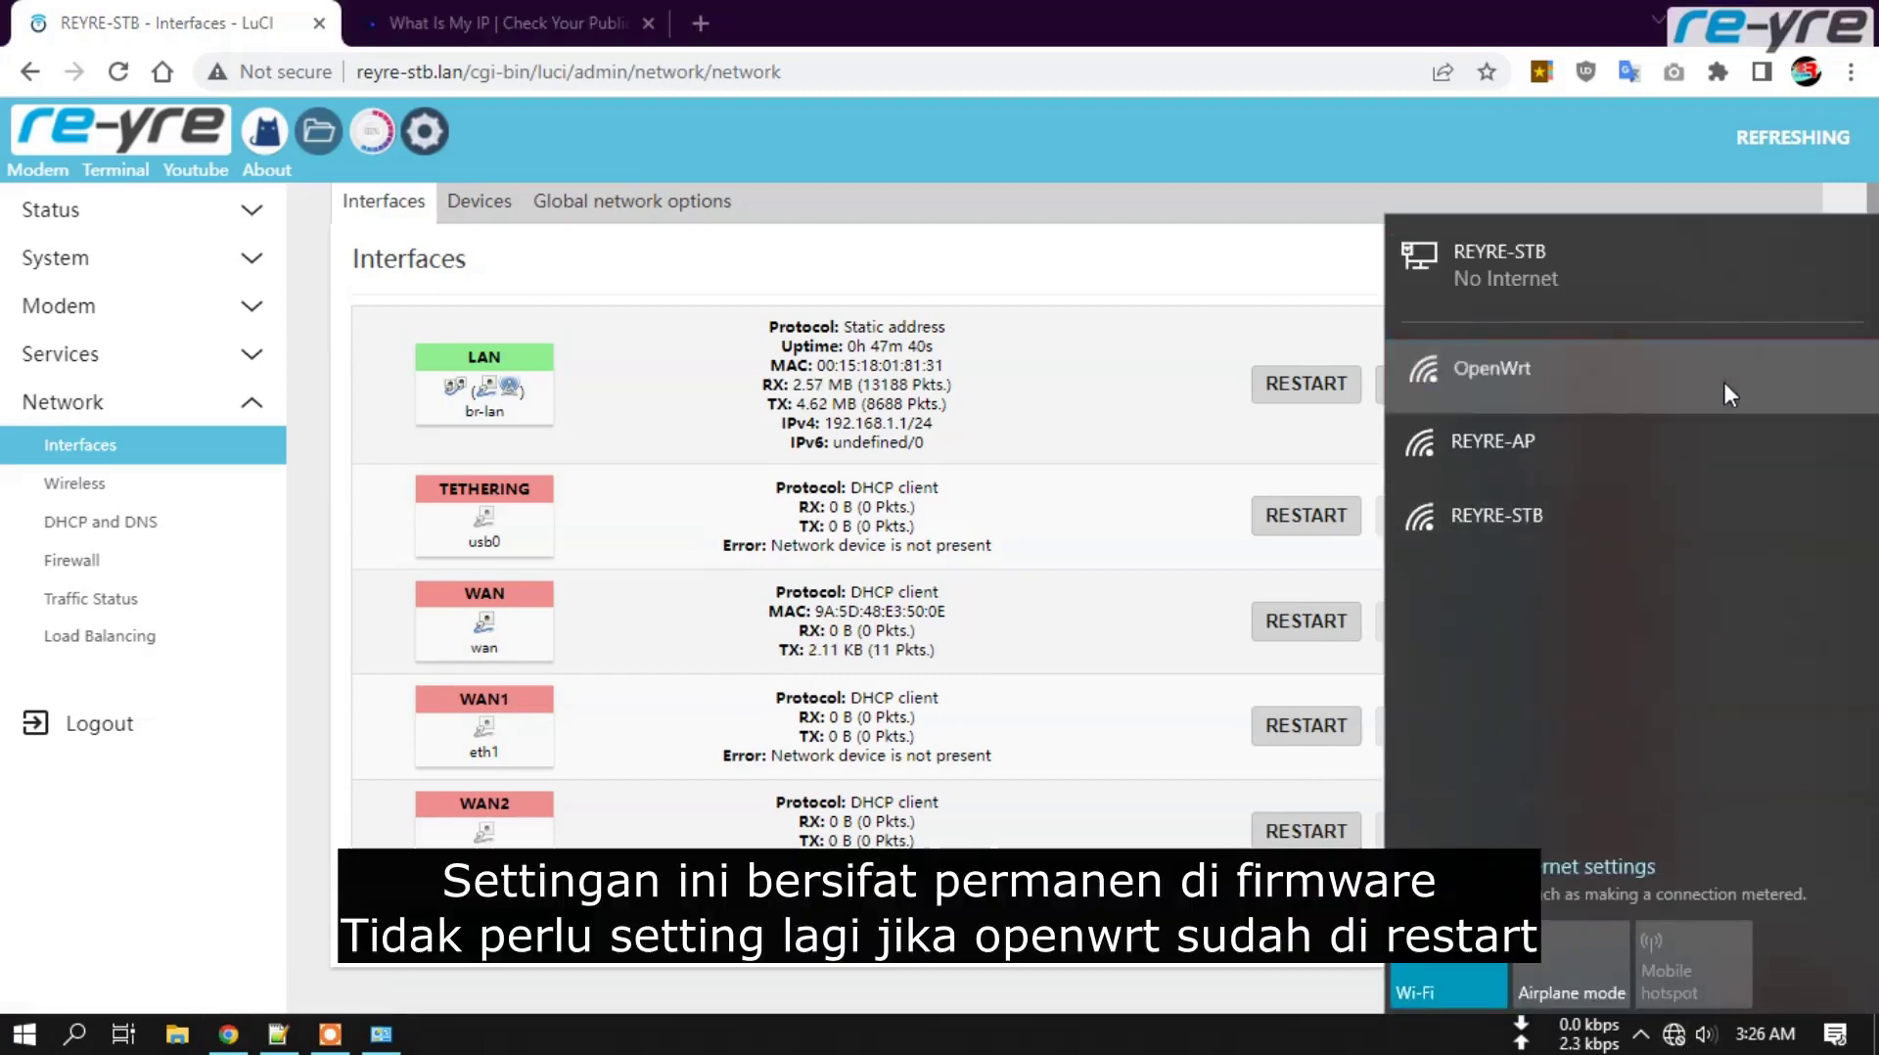
pyautogui.click(1725, 384)
pyautogui.click(1755, 548)
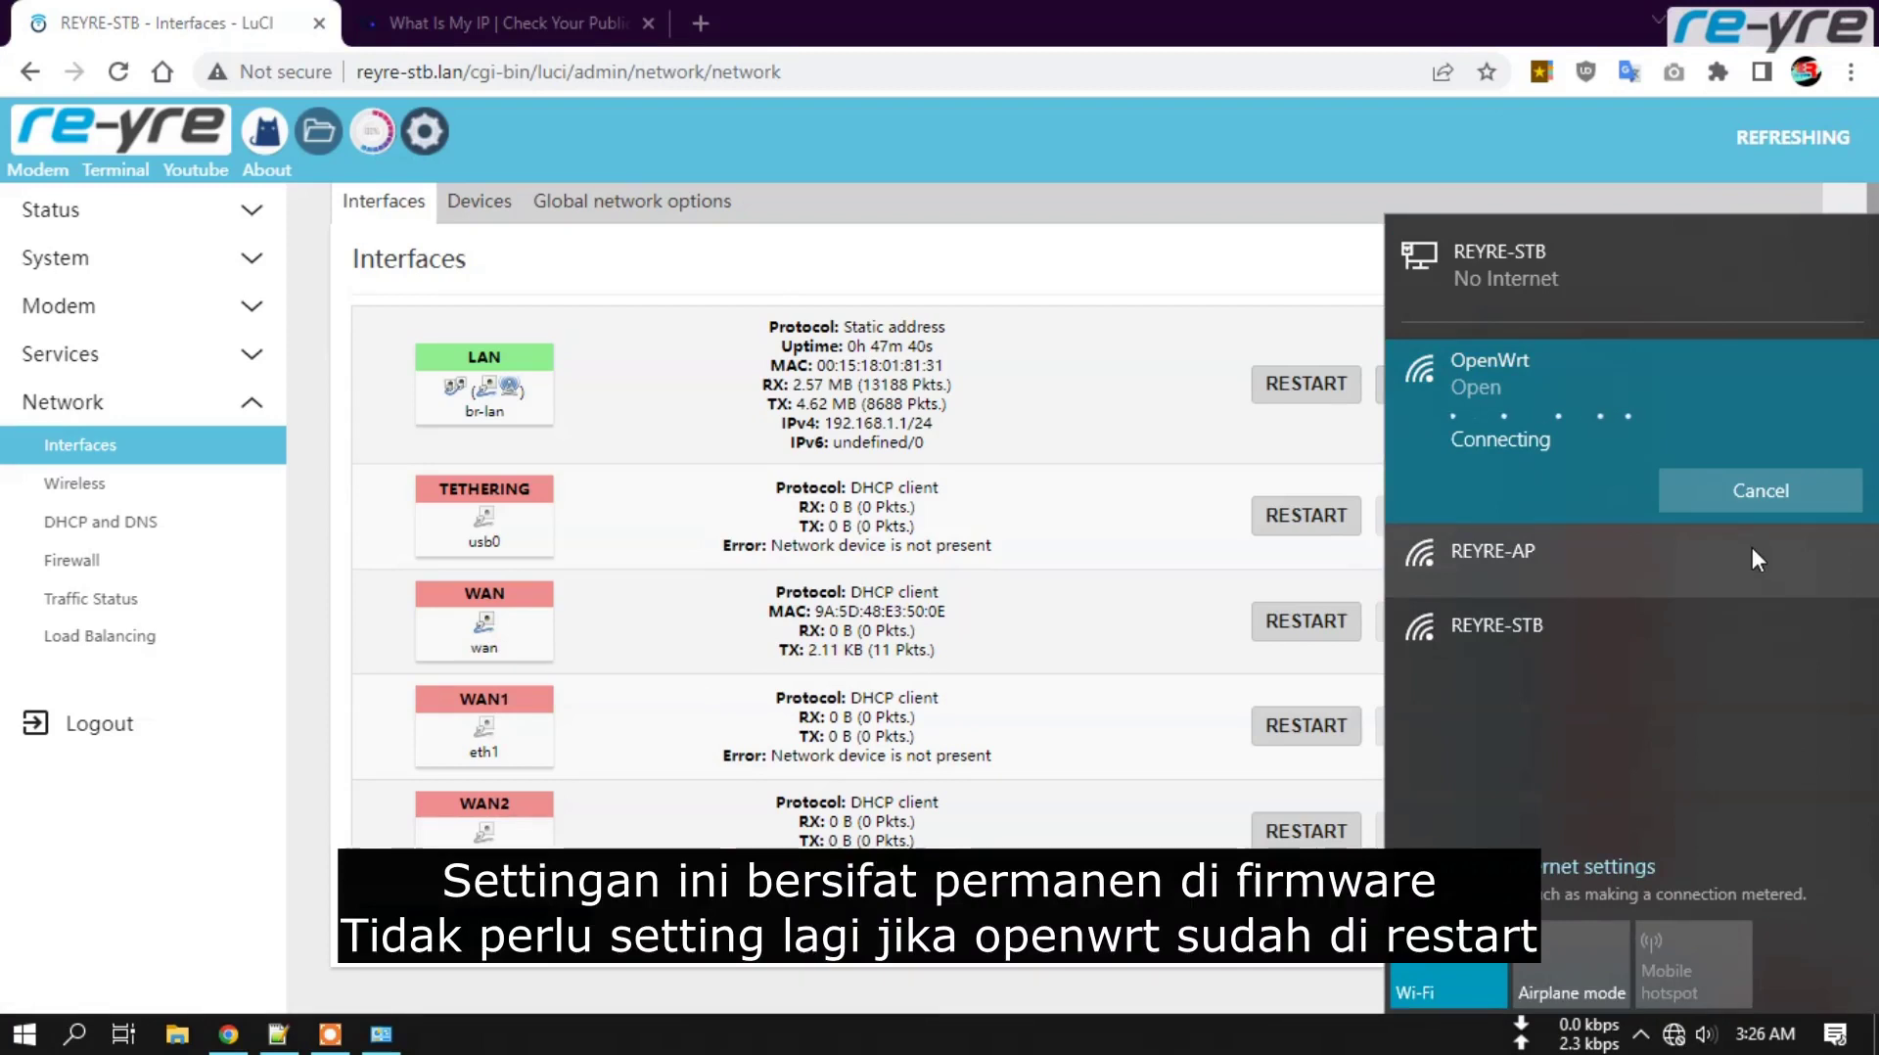
pyautogui.click(1673, 1034)
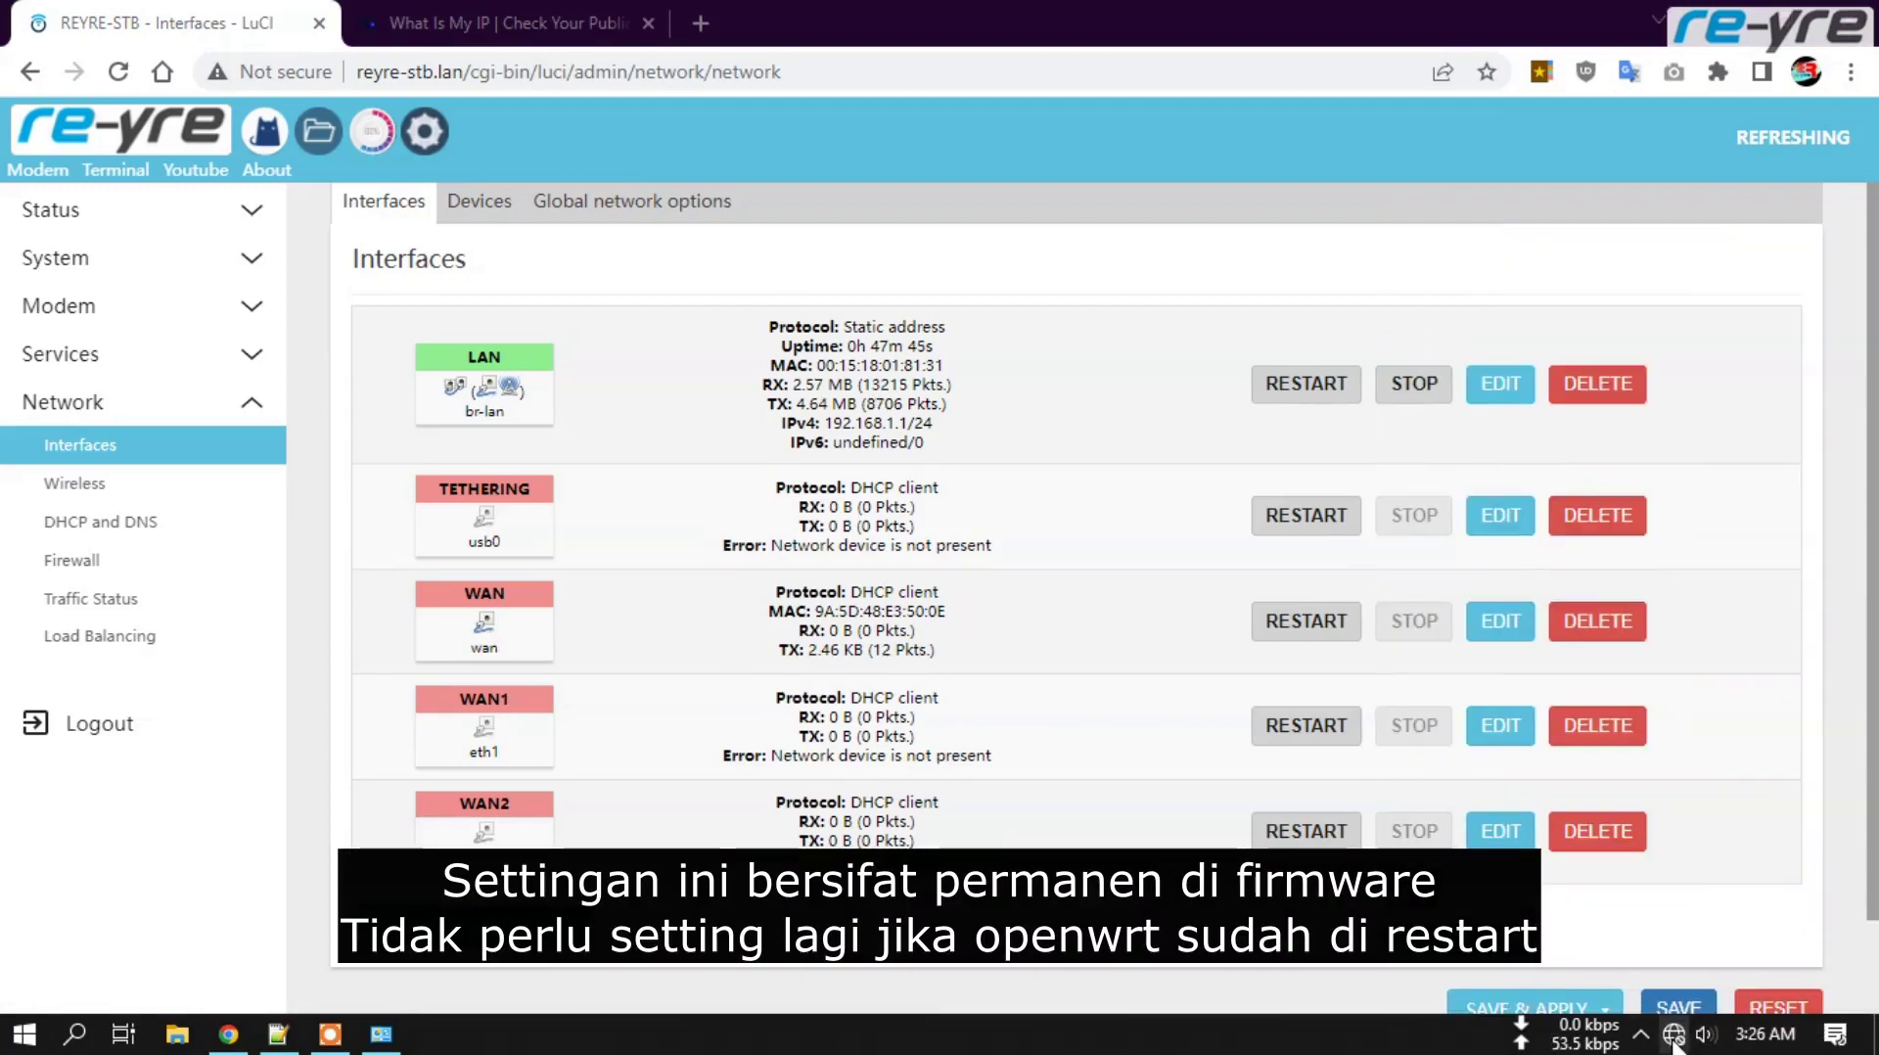
pyautogui.click(1674, 1034)
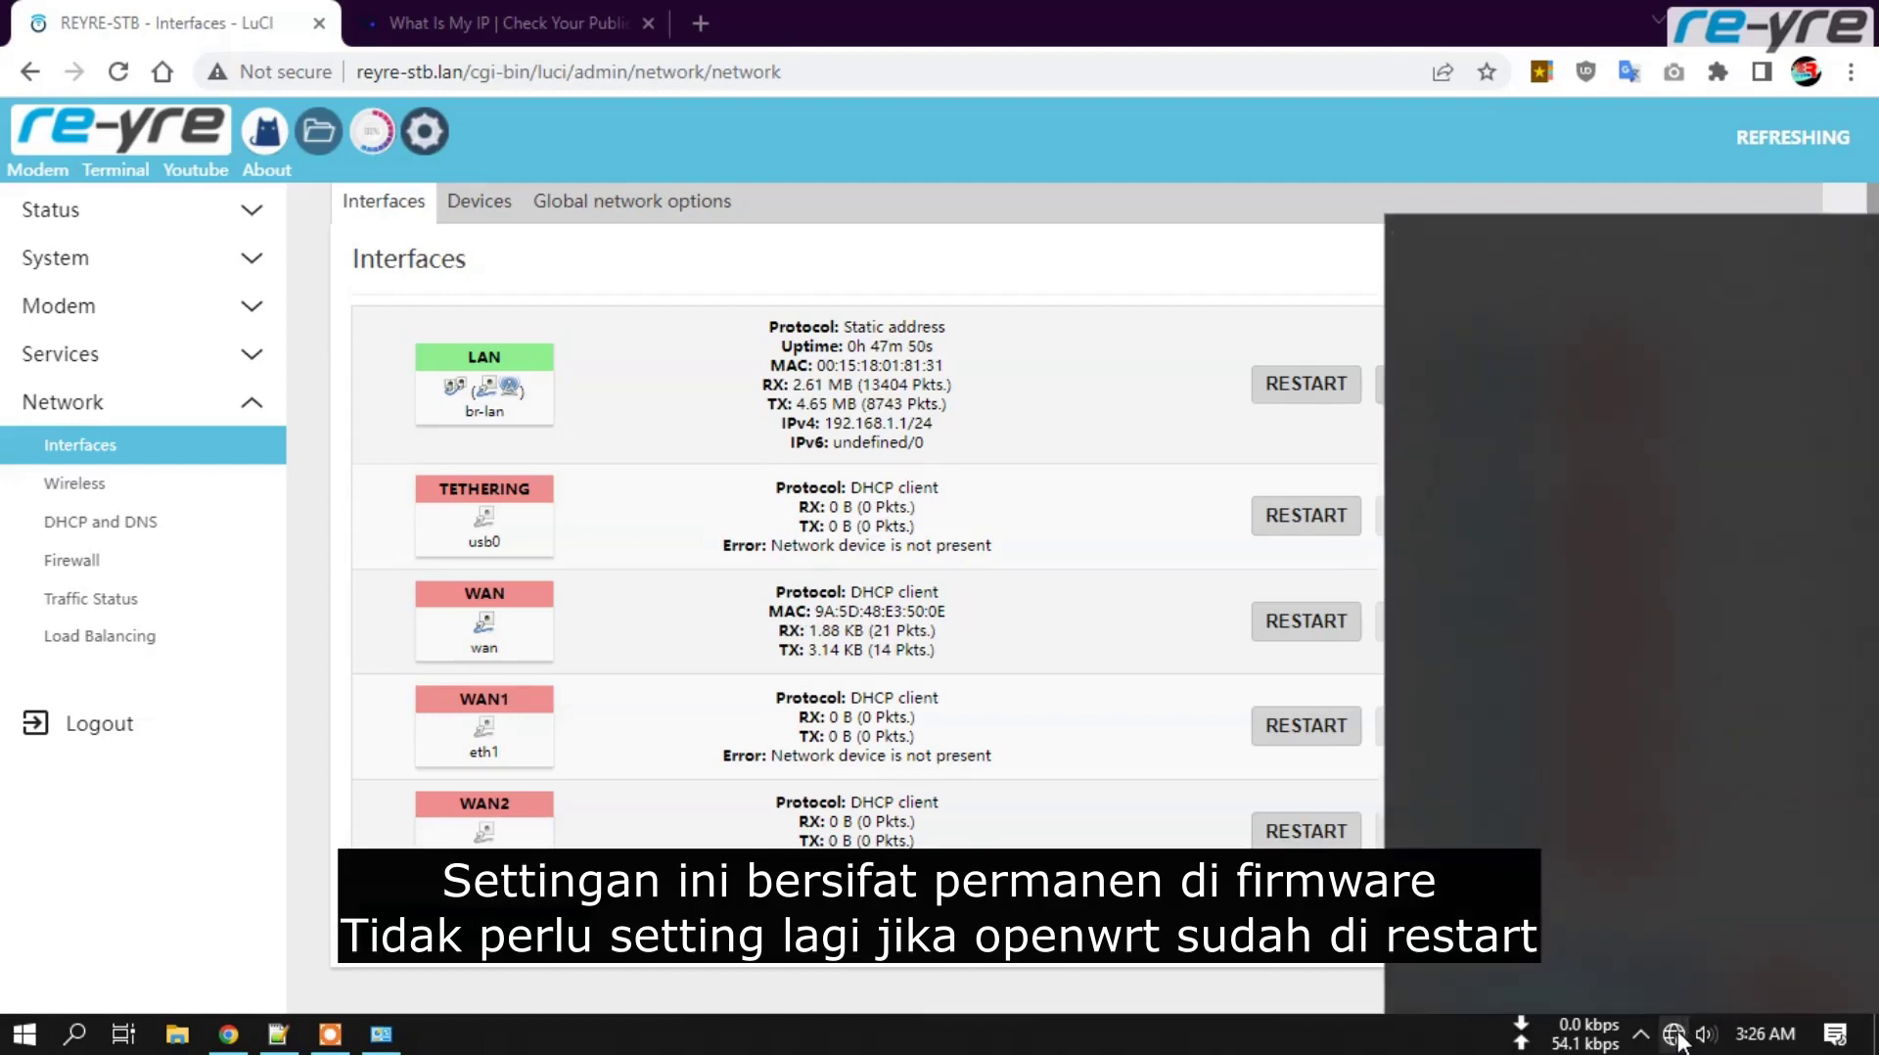
pyautogui.click(1523, 368)
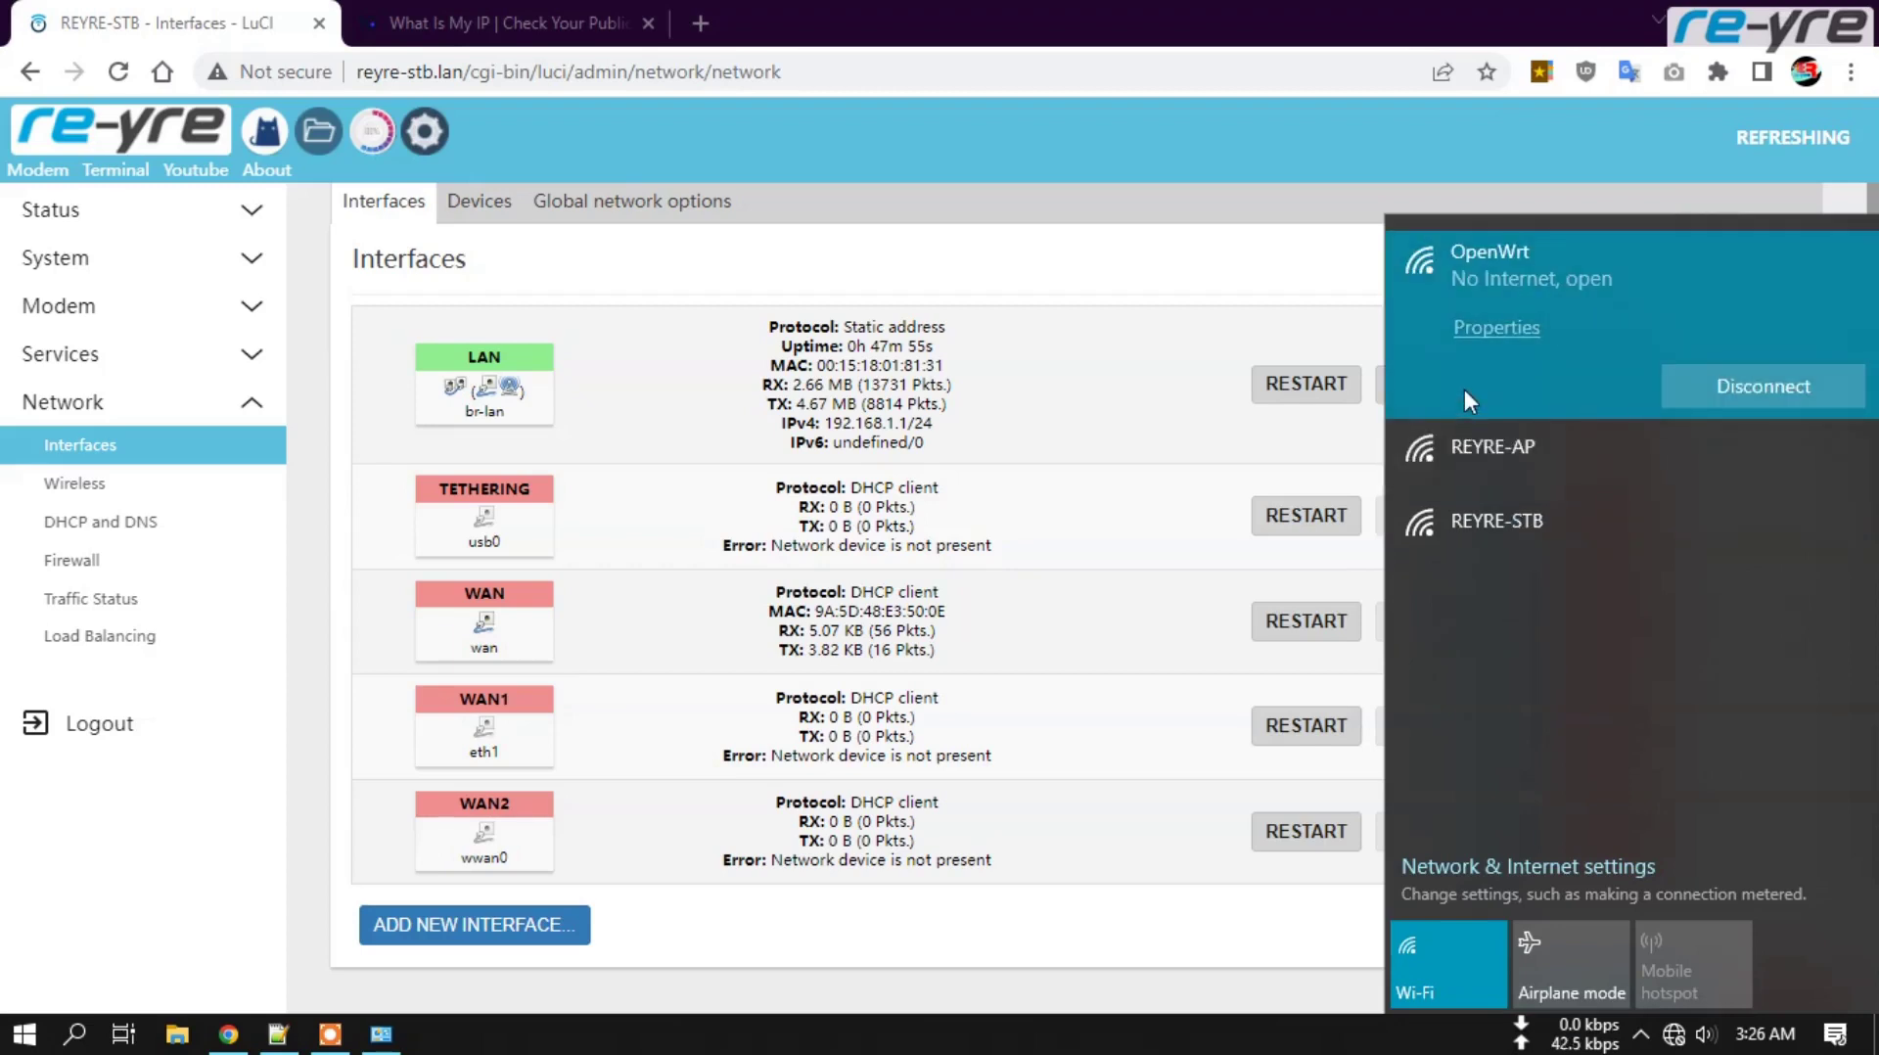
pyautogui.click(885, 676)
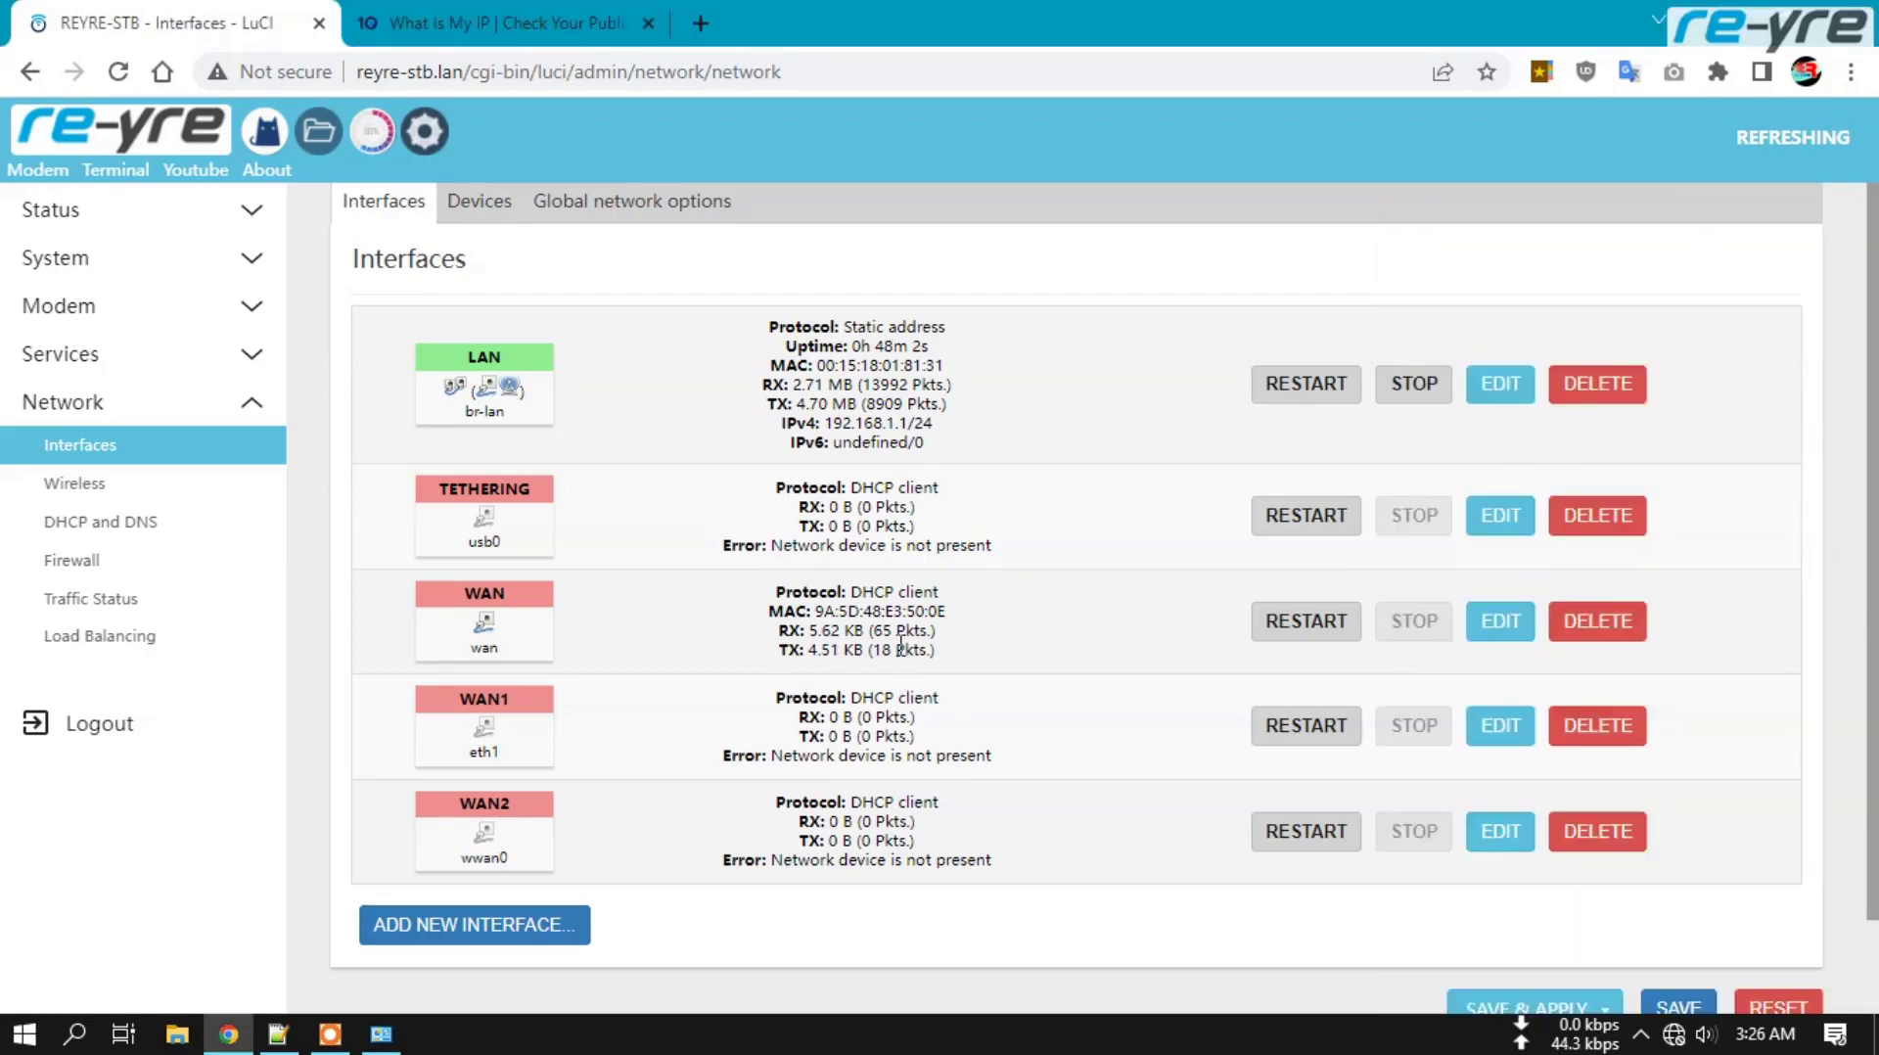
# - Reload the interfaces list to check the WAN interface's IPv4 address, and refresh the top10vpn.com page to recheck the public IP
pyautogui.press('F5')
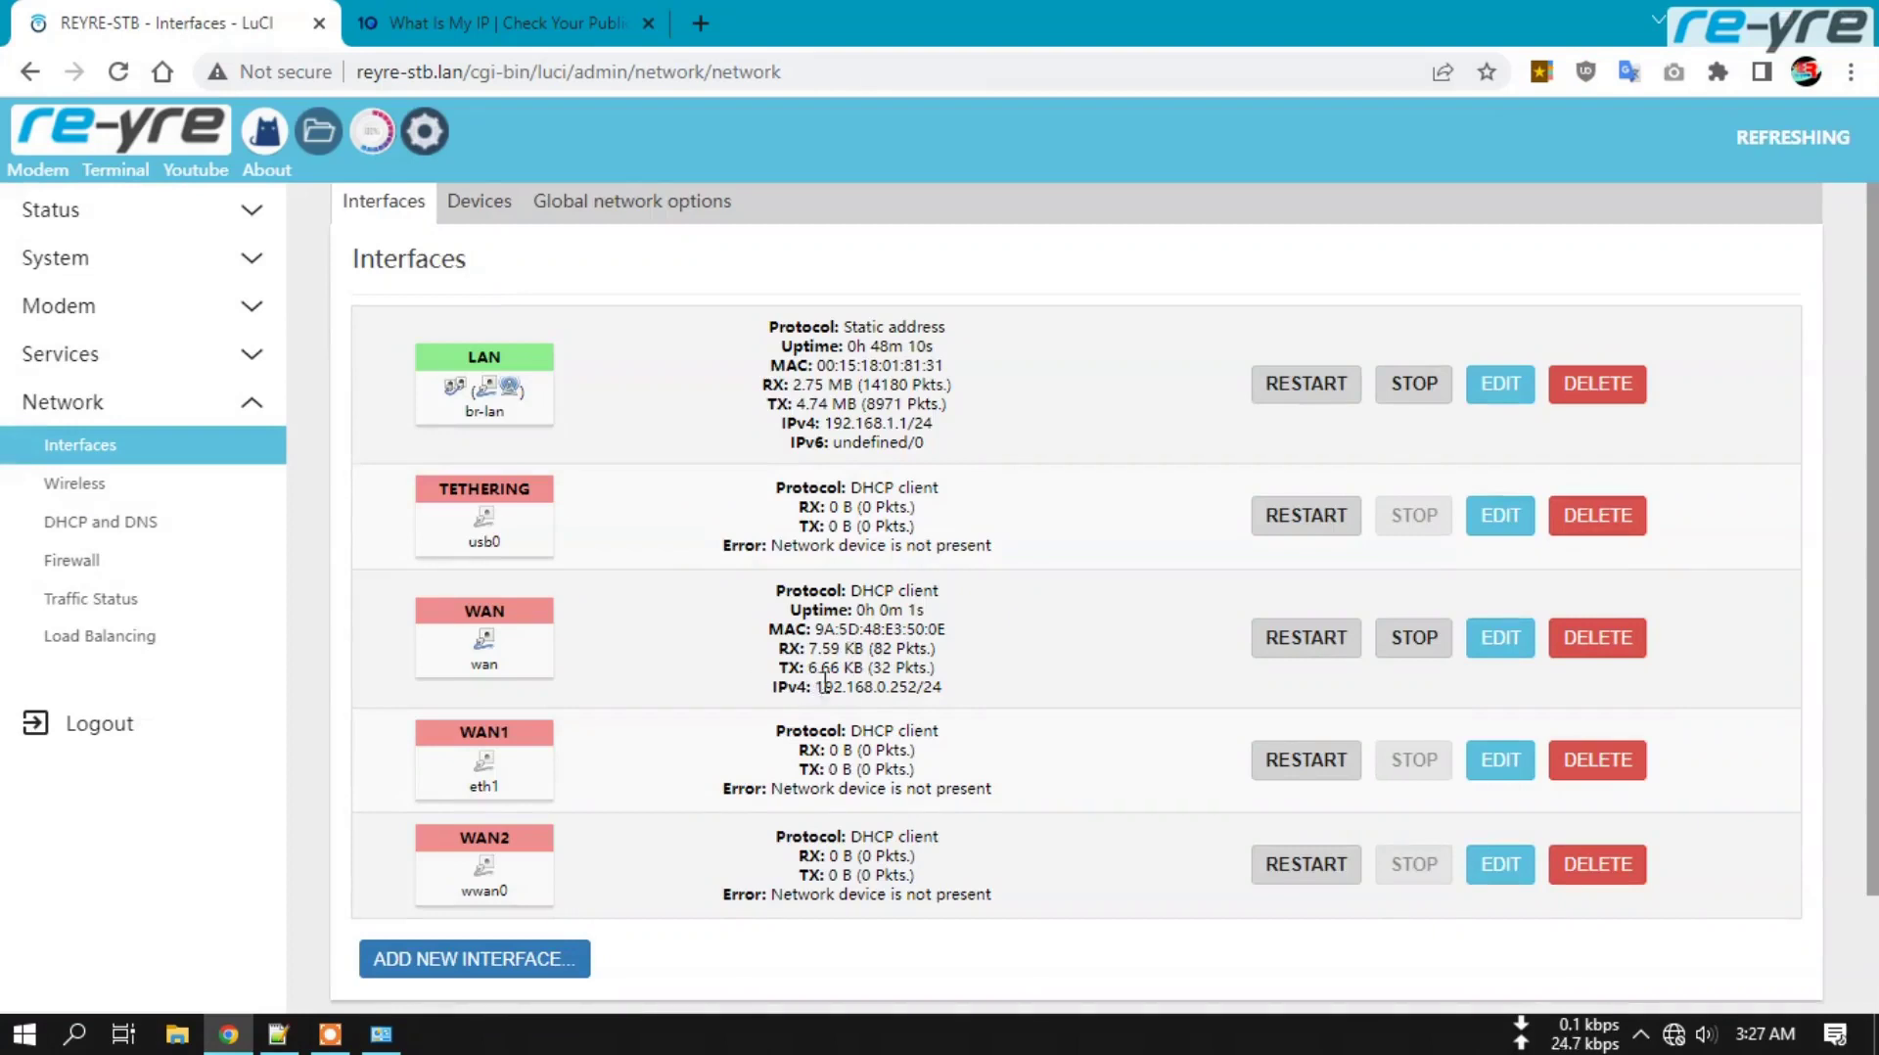
pyautogui.moveTo(816, 685); pyautogui.dragTo(944, 687)
pyautogui.click(554, 14)
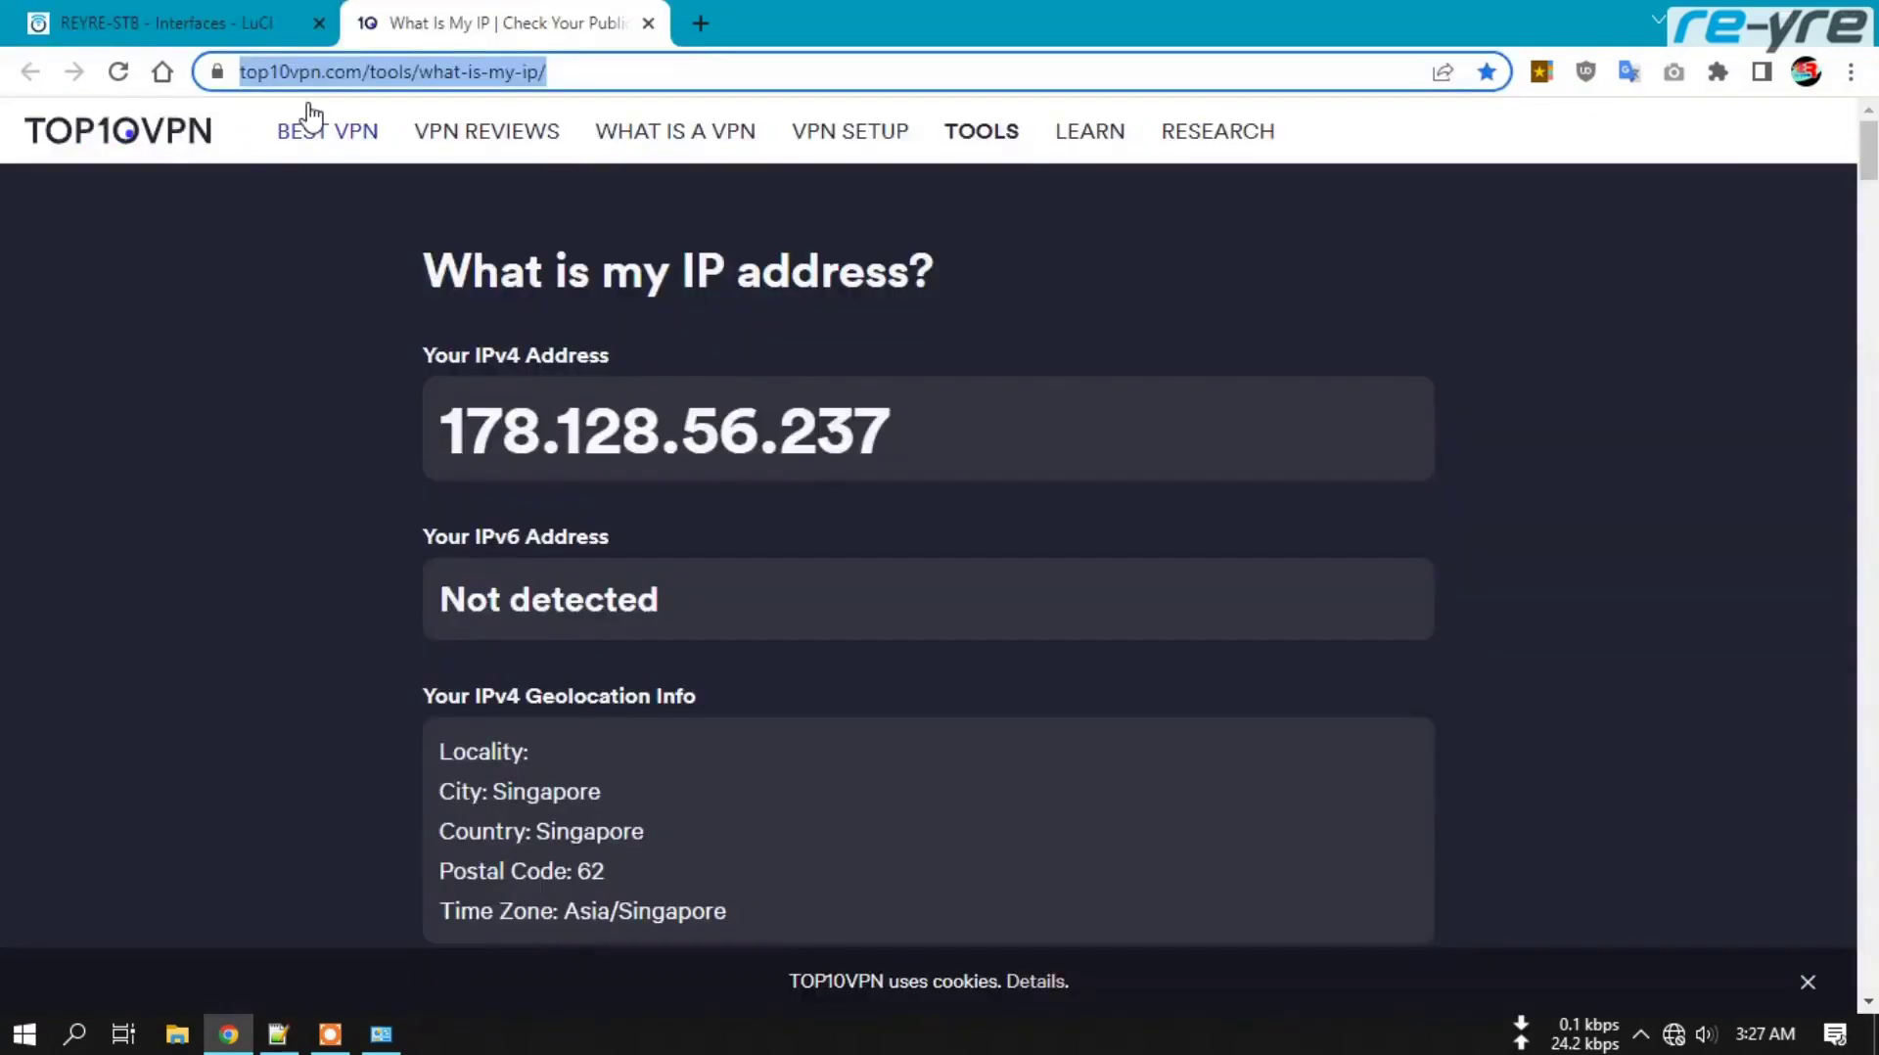
pyautogui.click(118, 73)
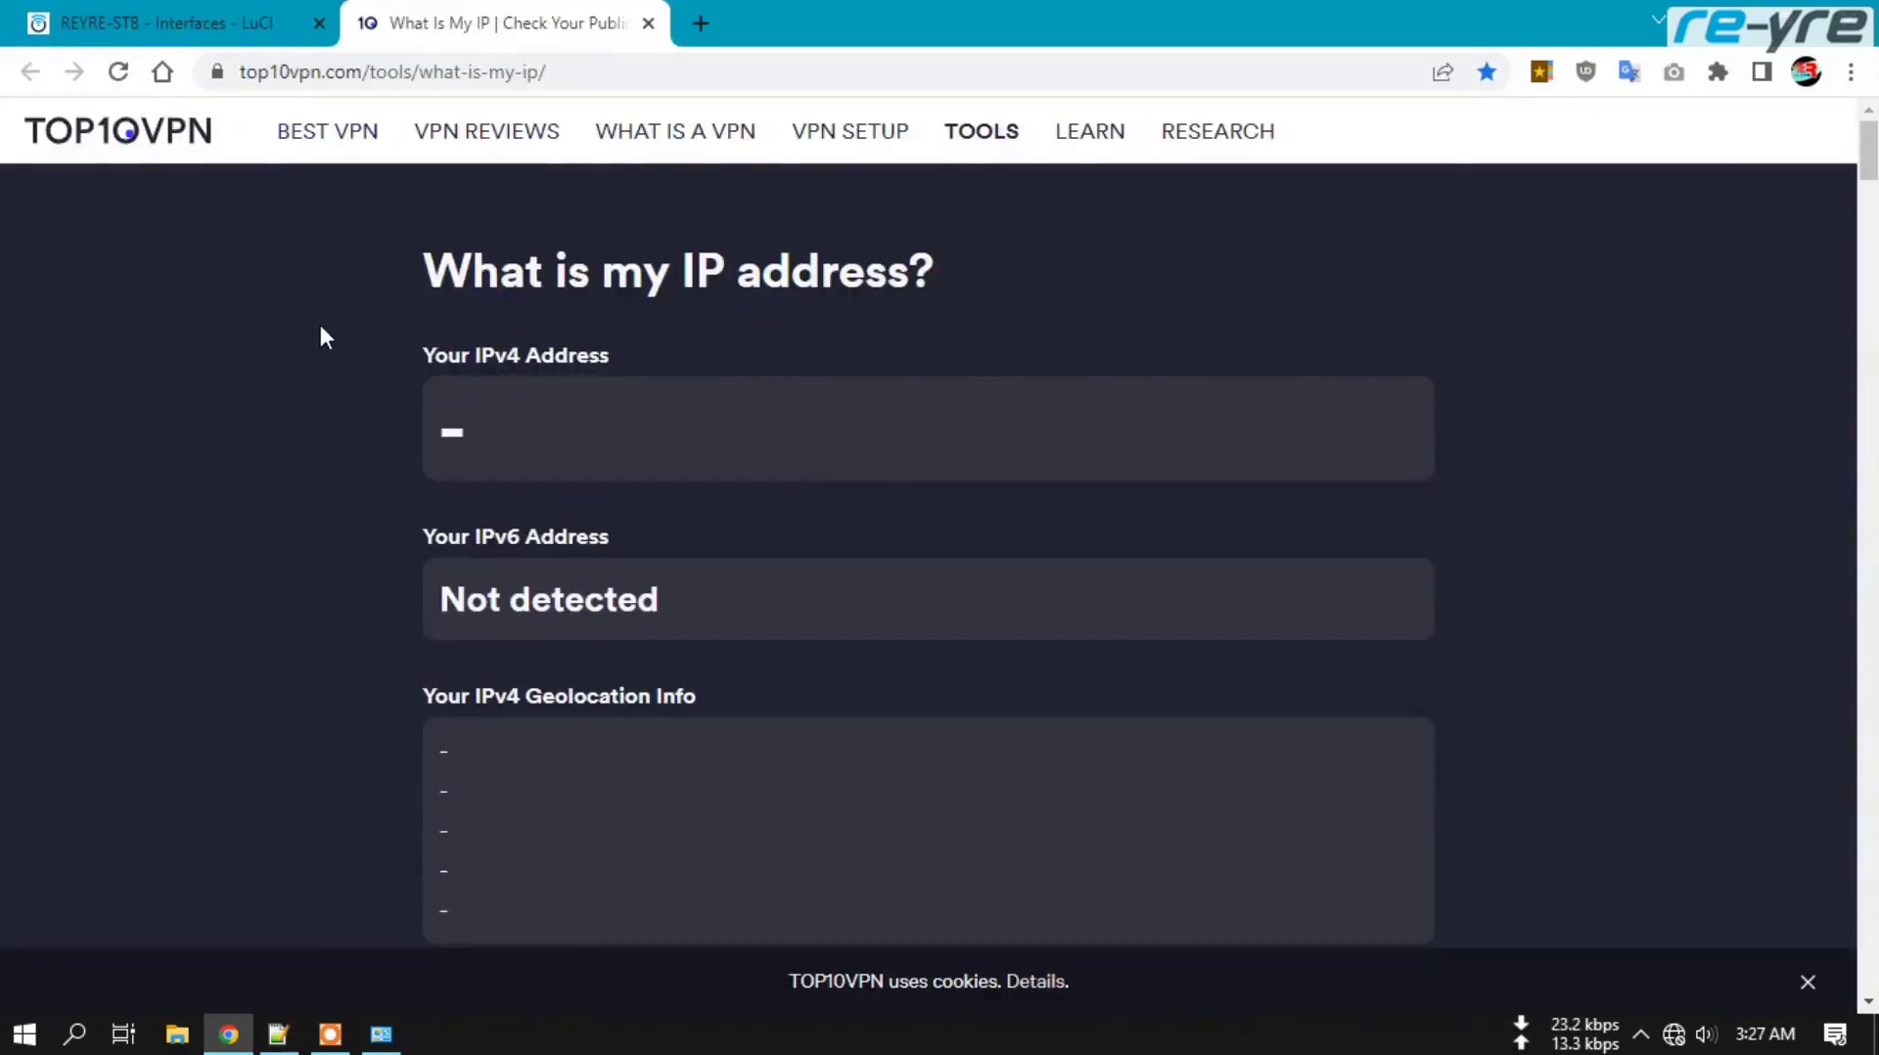
pyautogui.click(208, 6)
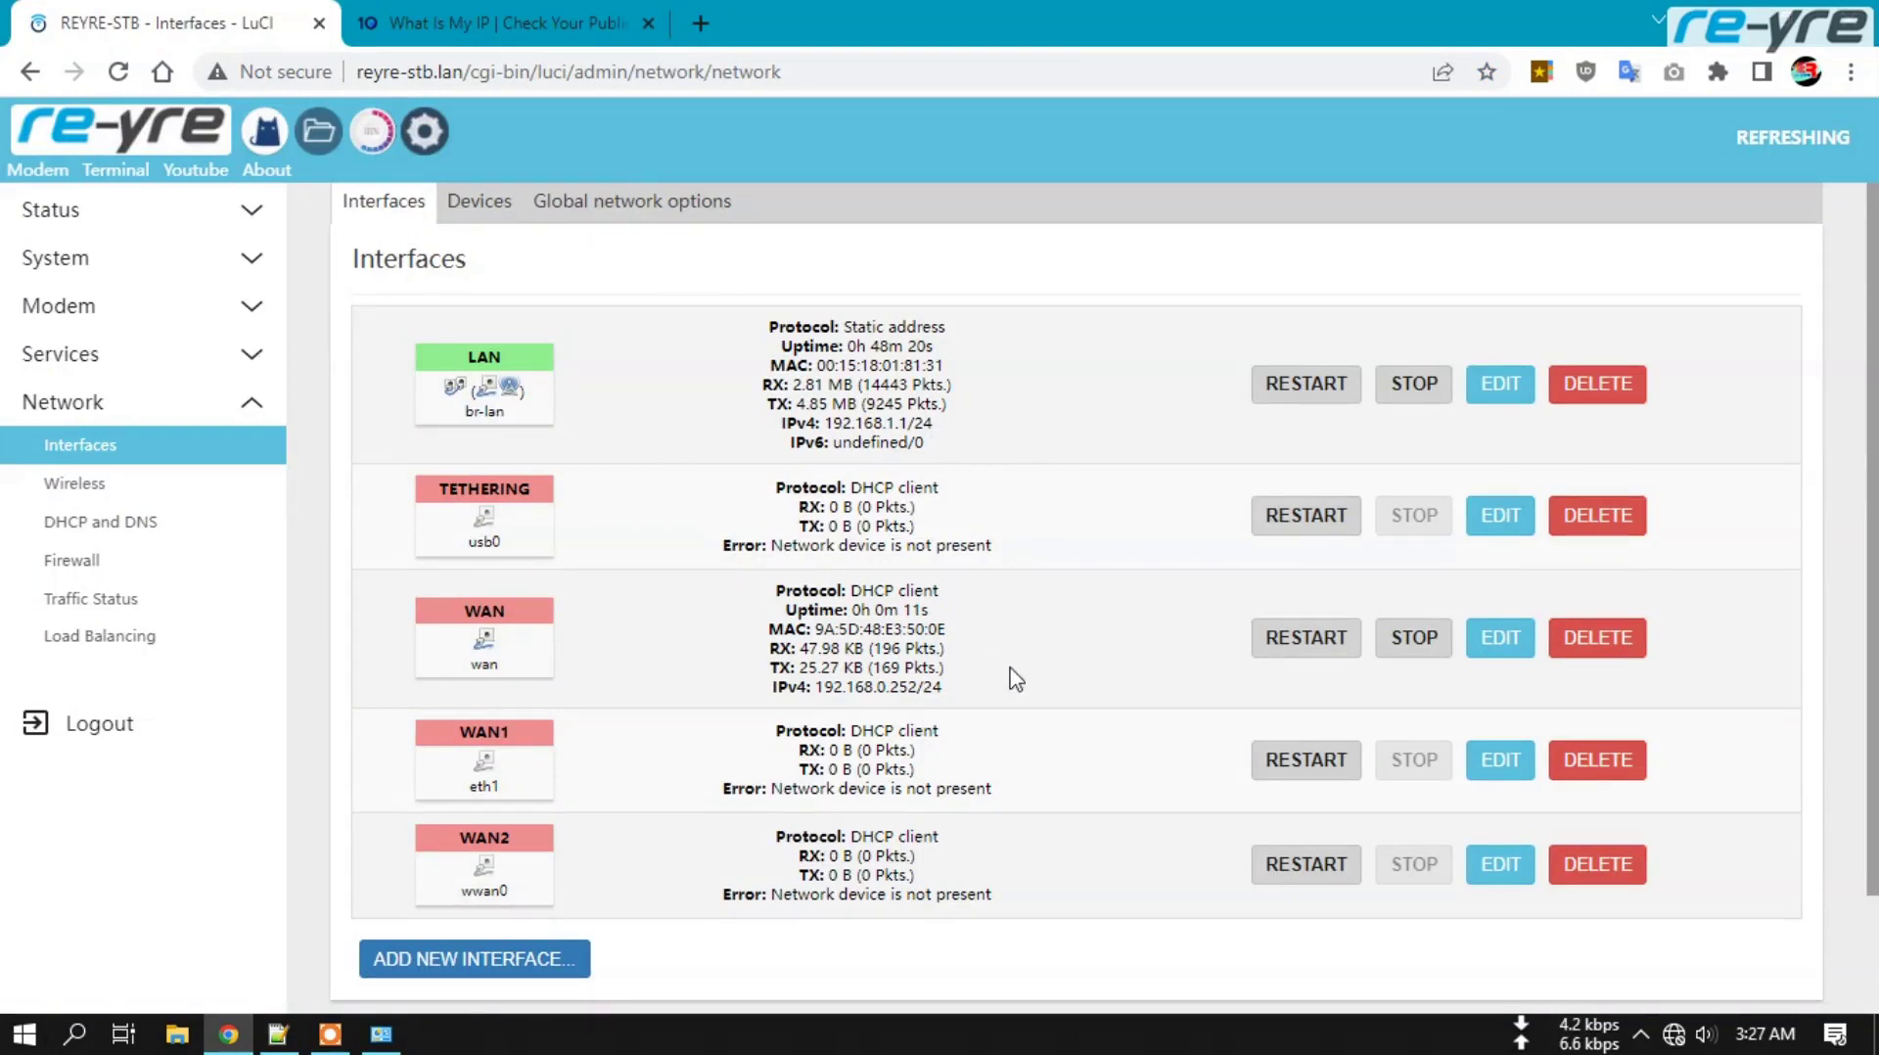
# - Look over the router's status overview and go back to the interfaces list
pyautogui.click(137, 134)
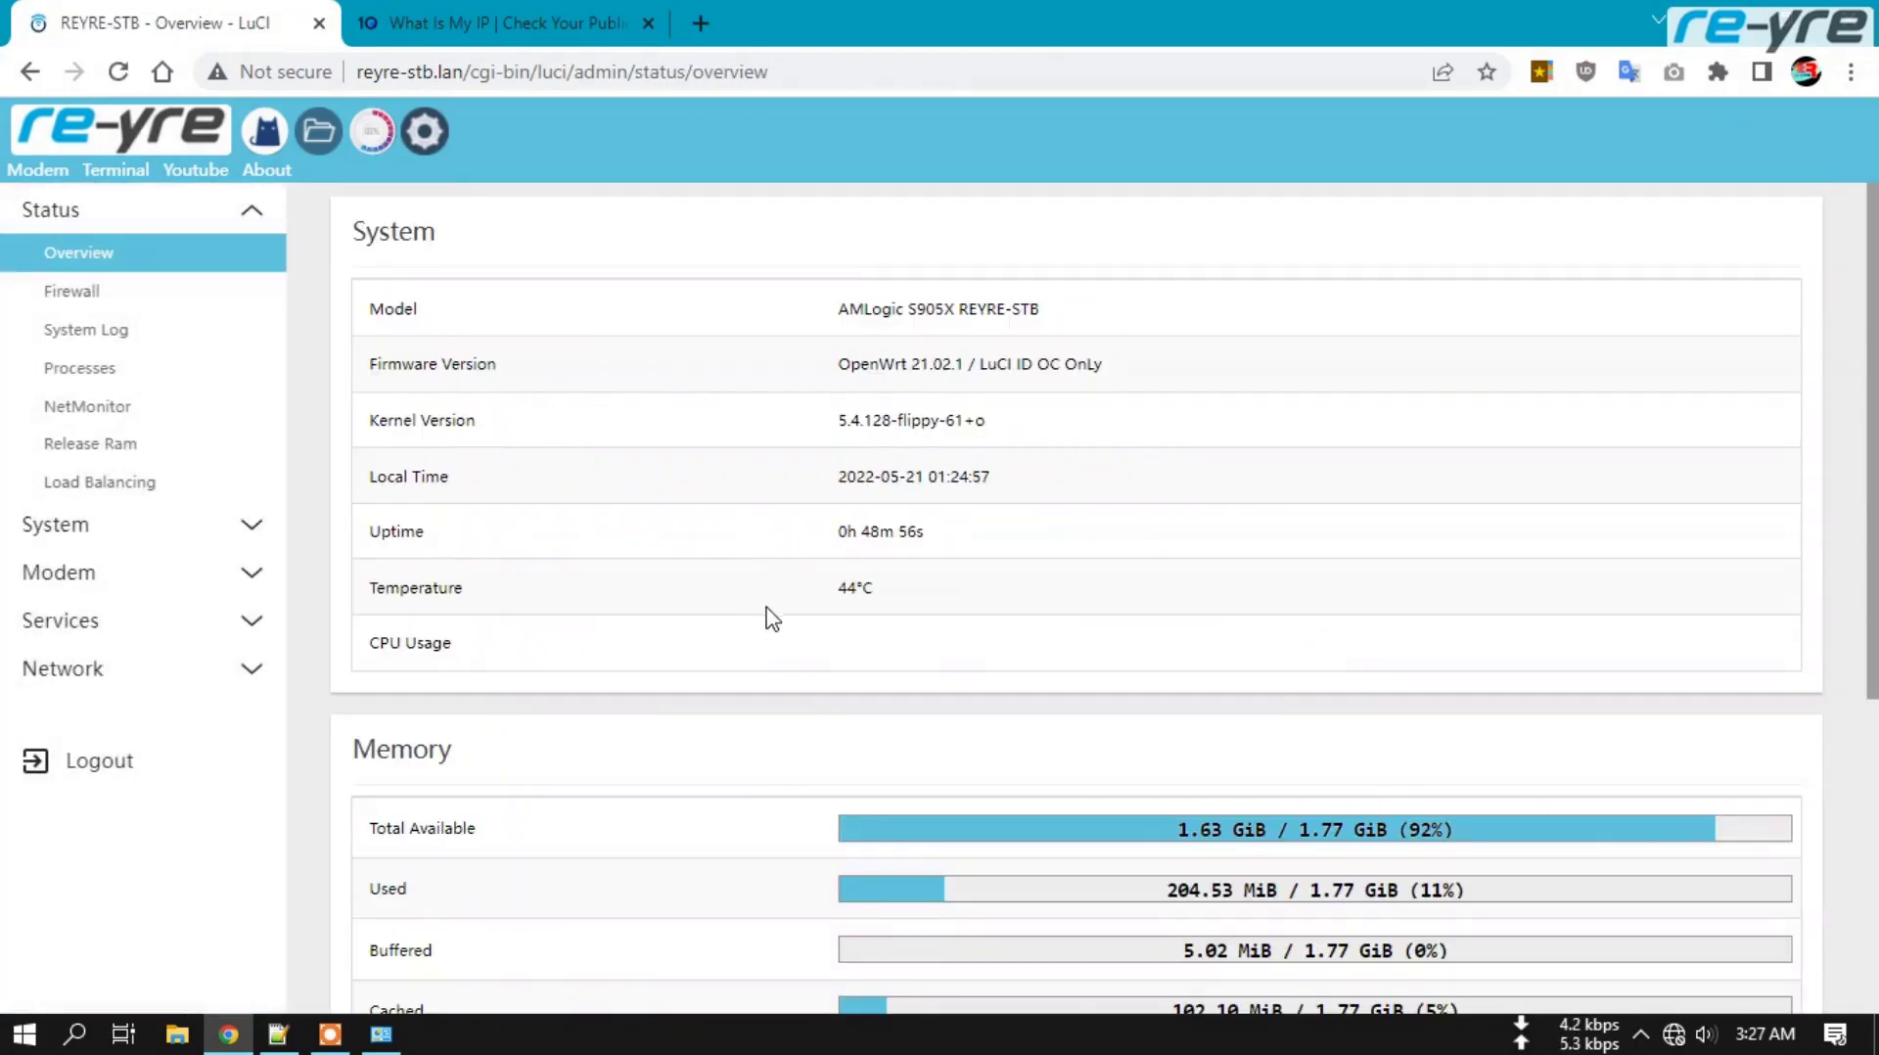
pyautogui.scroll(-5, 767, 616)
pyautogui.scroll(5, 773, 616)
pyautogui.hotkey('alt', 'Left')
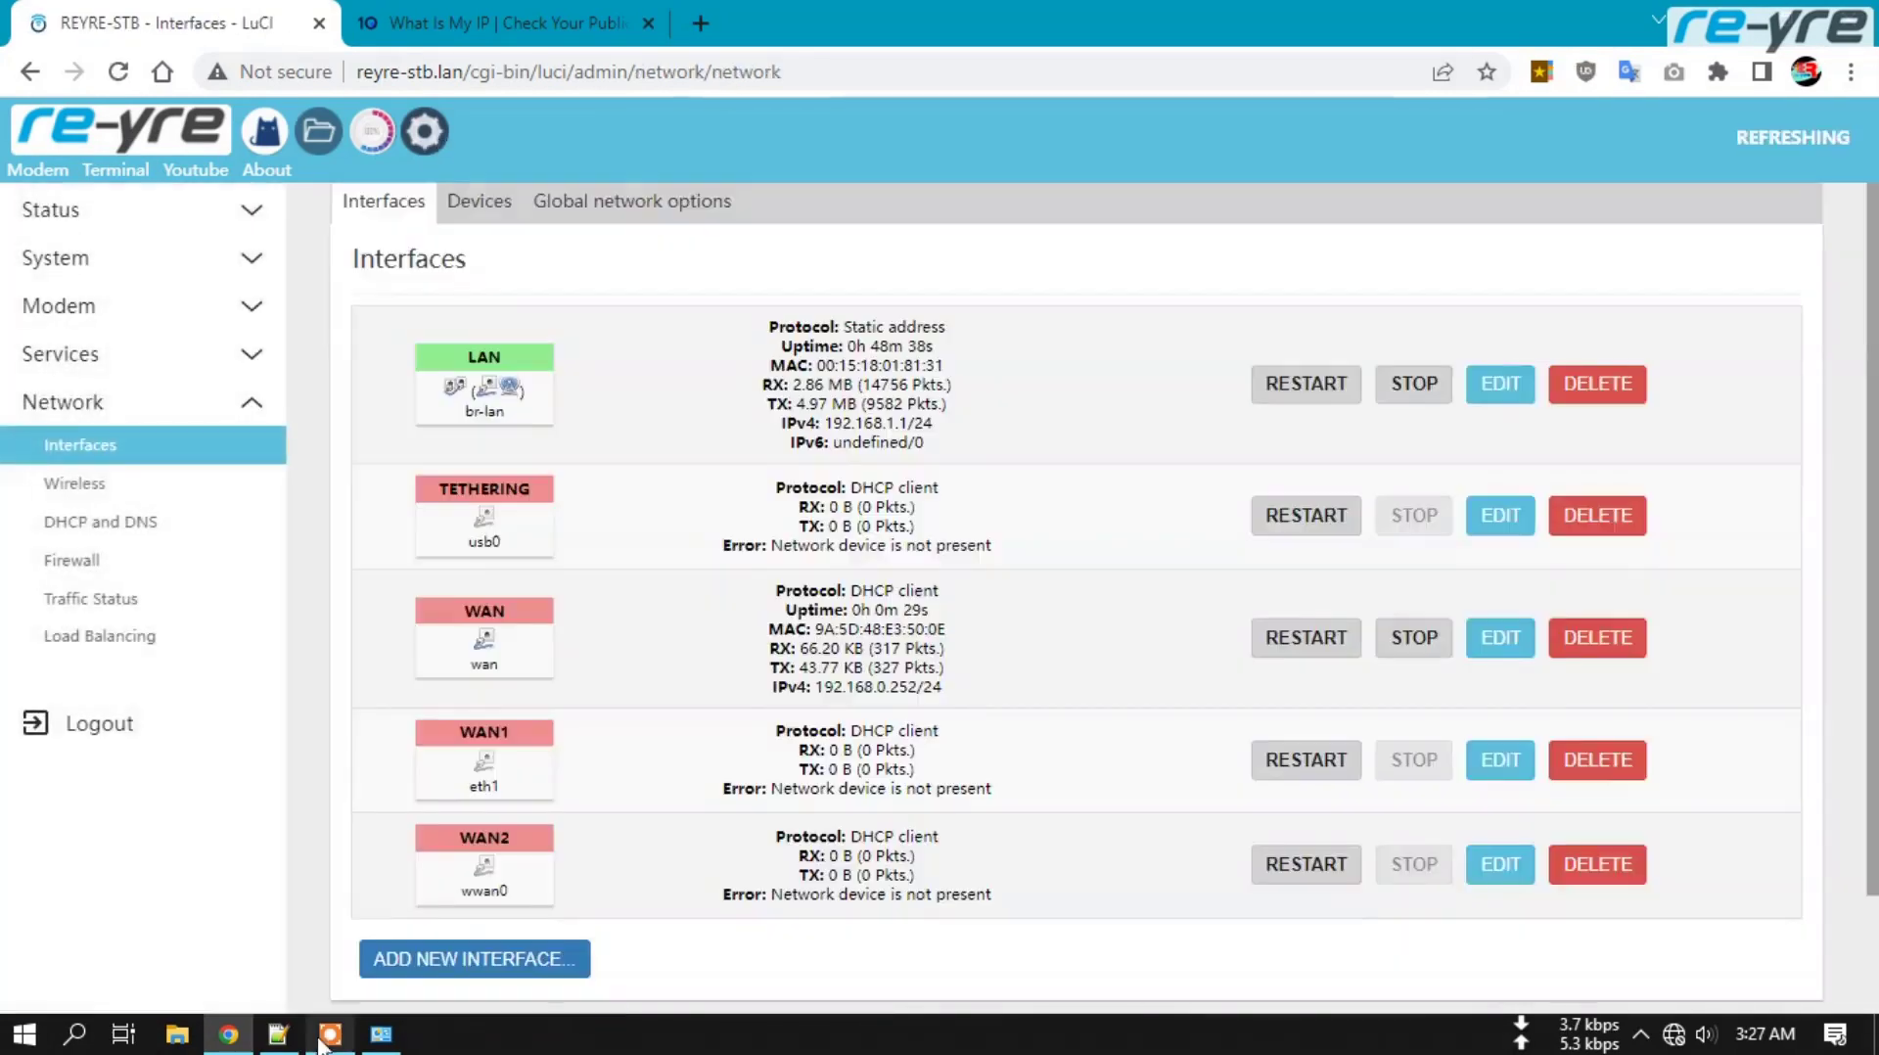
# - Review the macvlan commands in New Text Document.txt in Notepad++ and return to the router's interfaces list in Chrome
pyautogui.click(277, 1034)
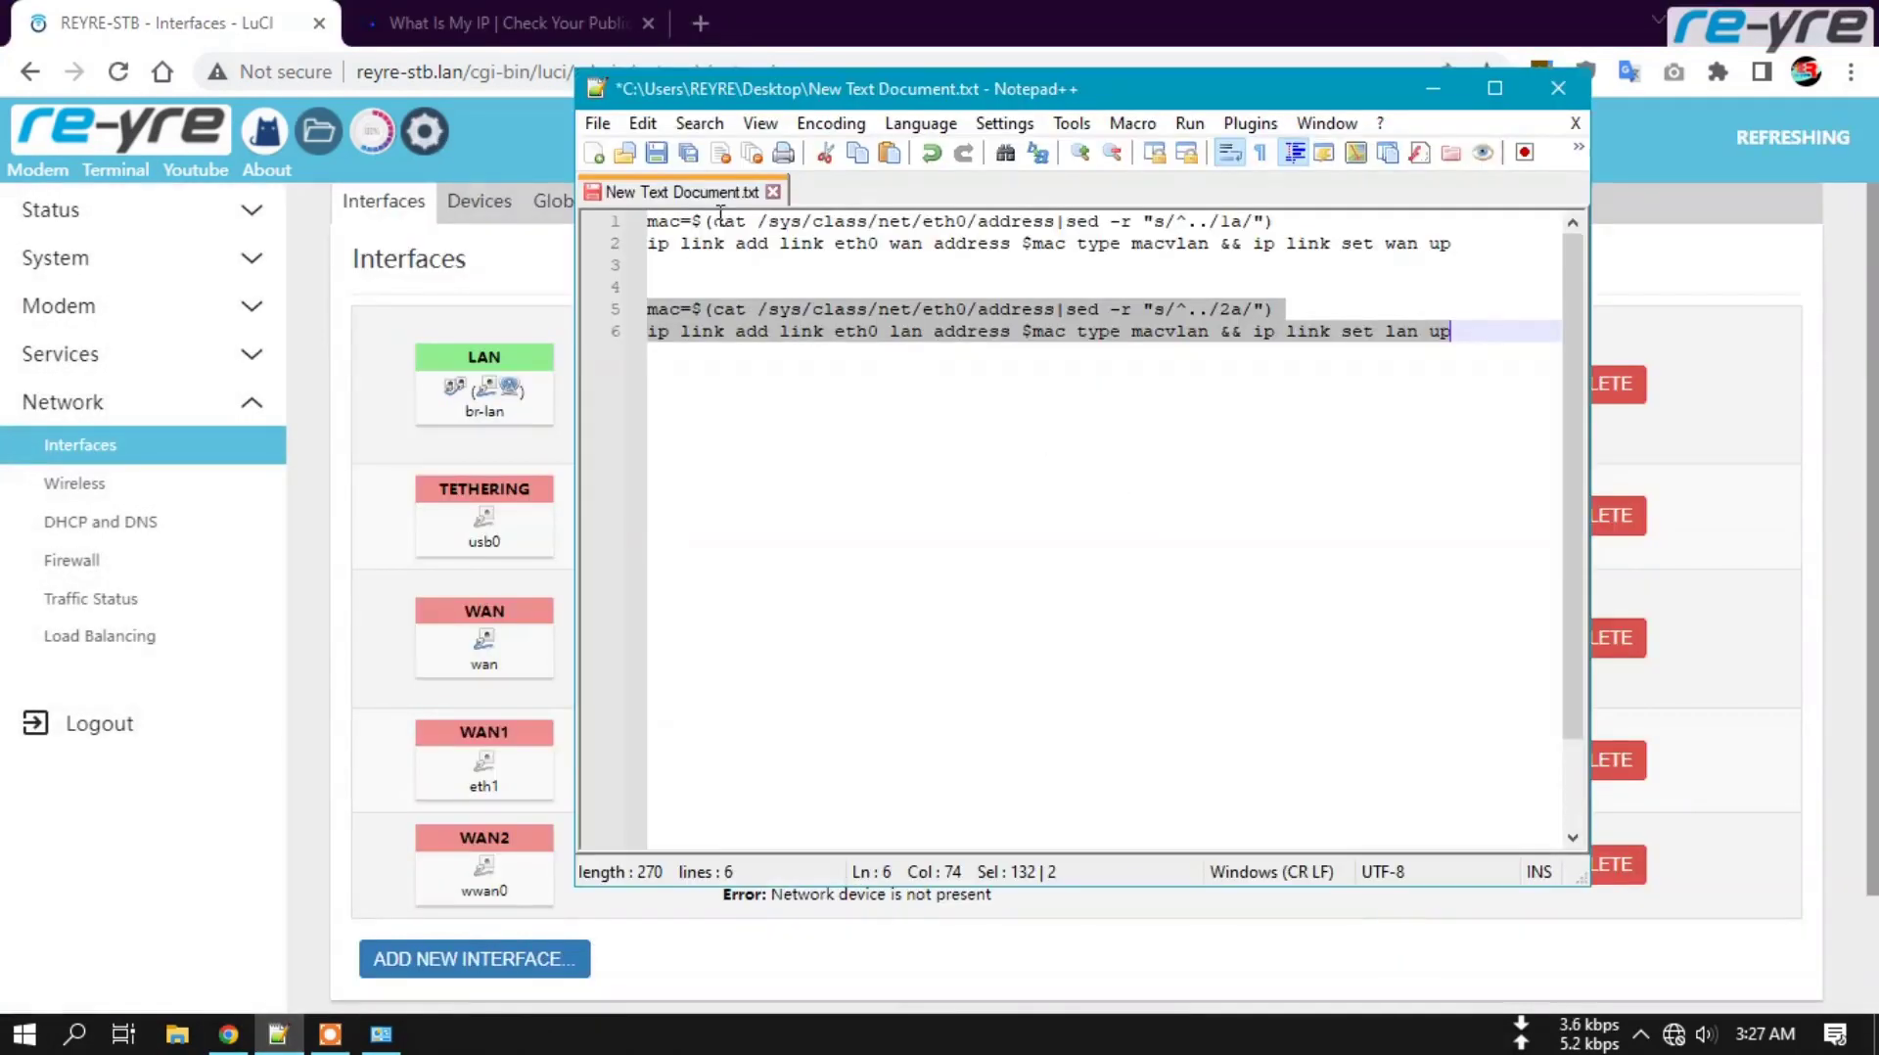
pyautogui.click(1477, 325)
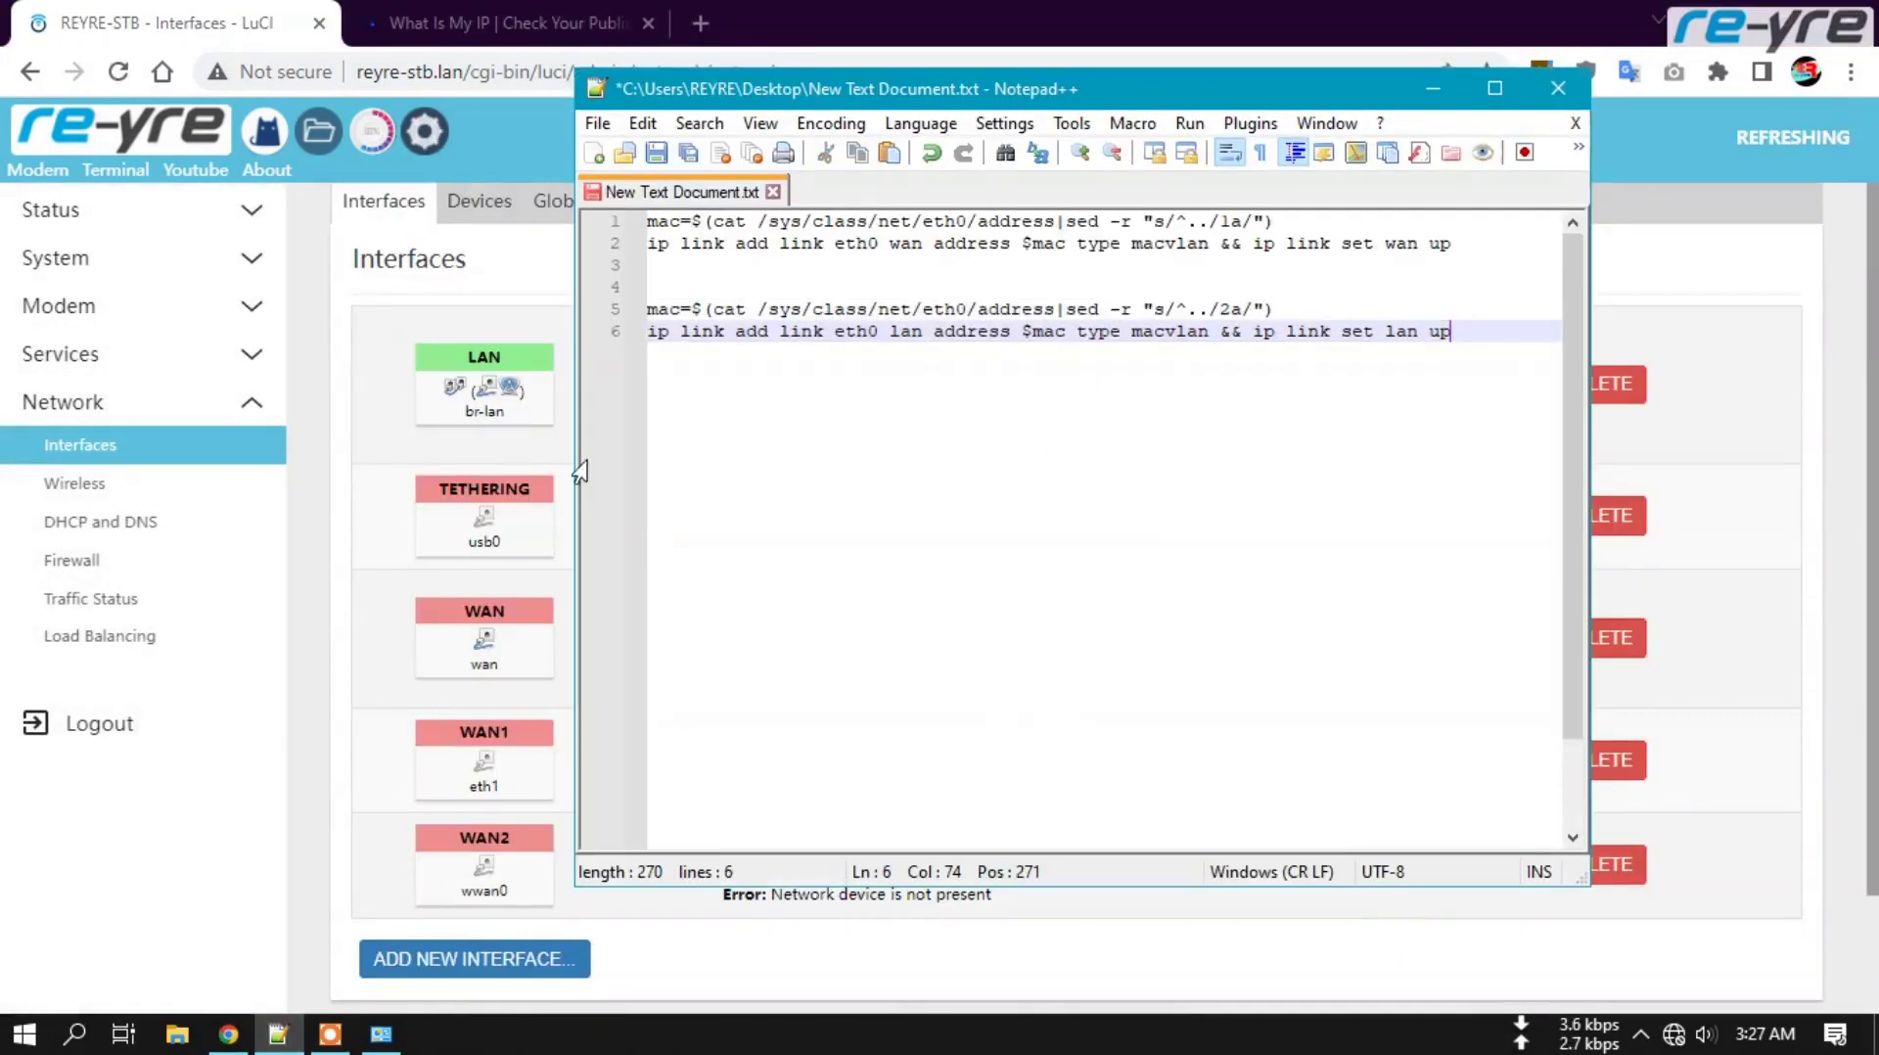
pyautogui.click(385, 494)
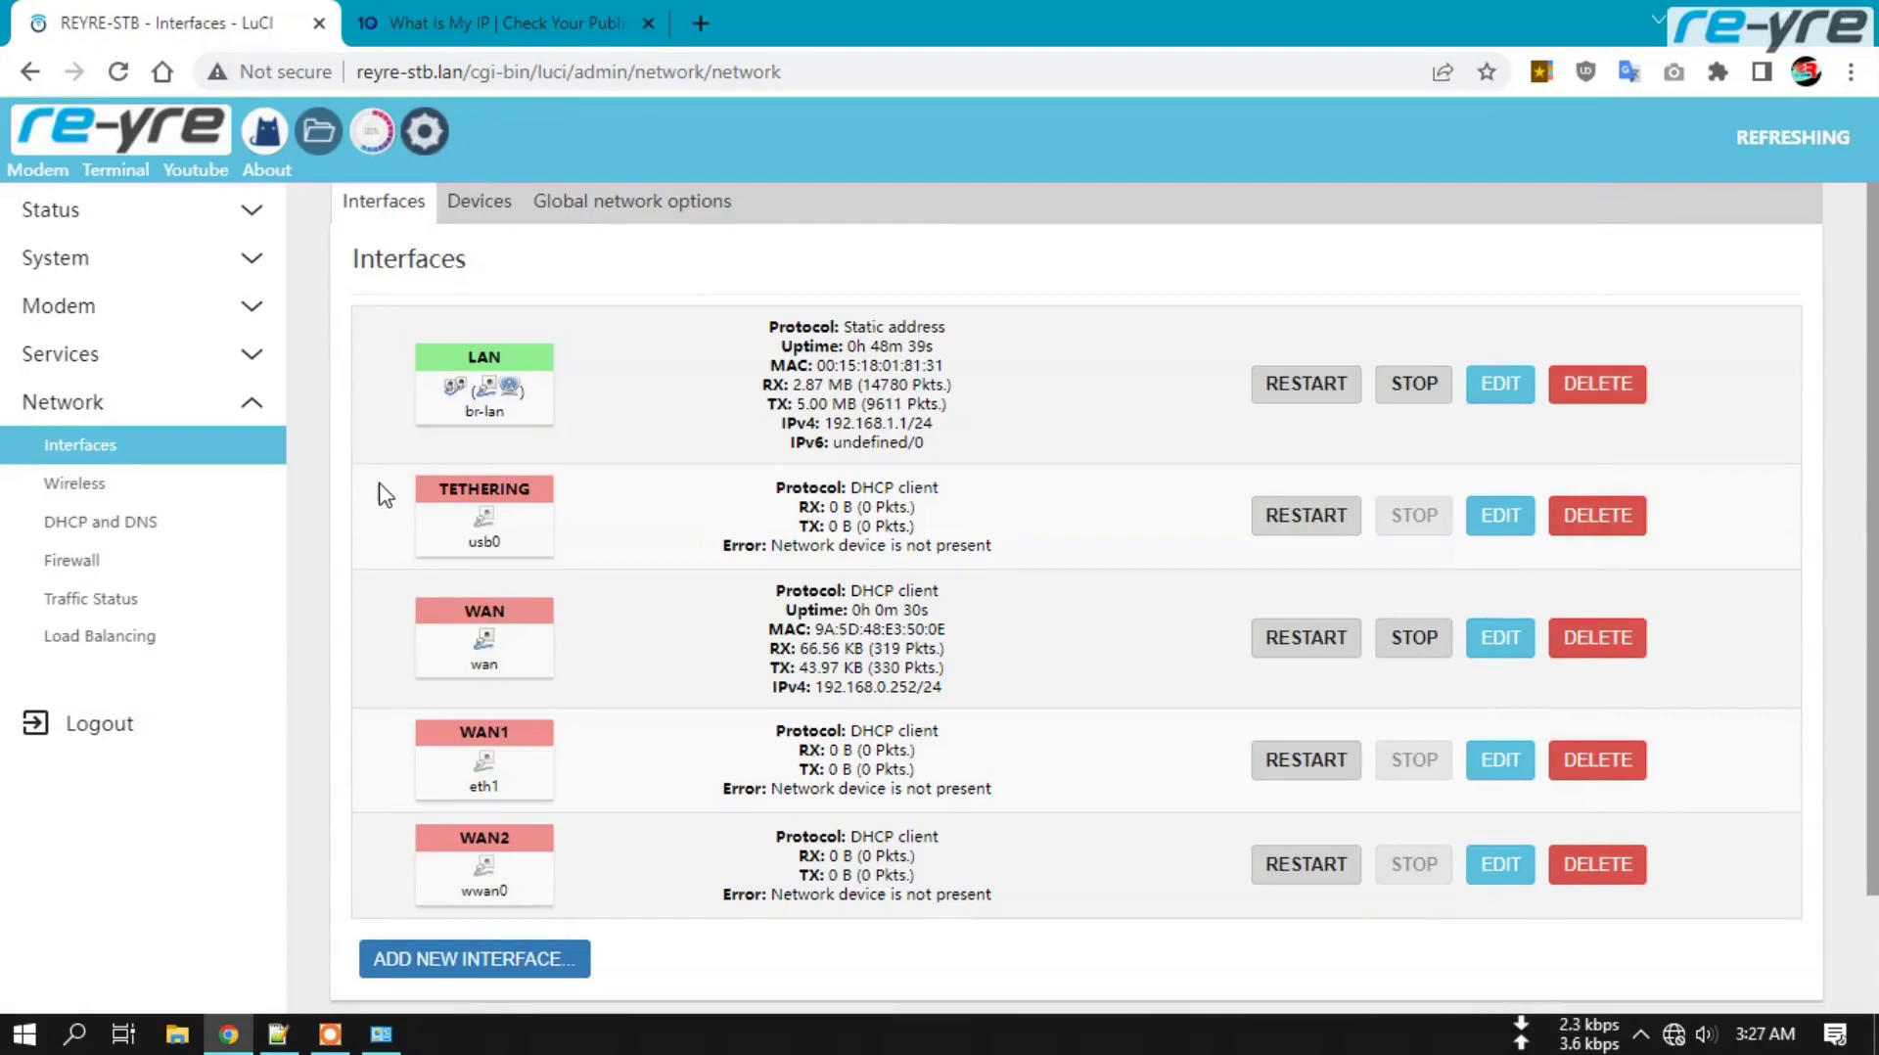